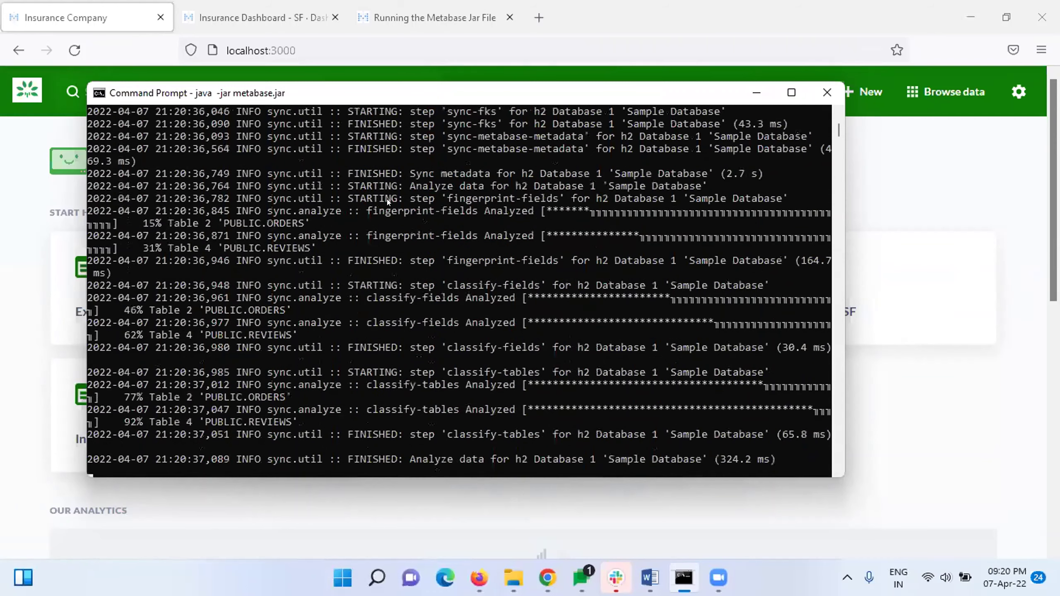
- Minimize the command window, reload the Metabase home page, and open the list of databases in the admin settings
click(758, 93)
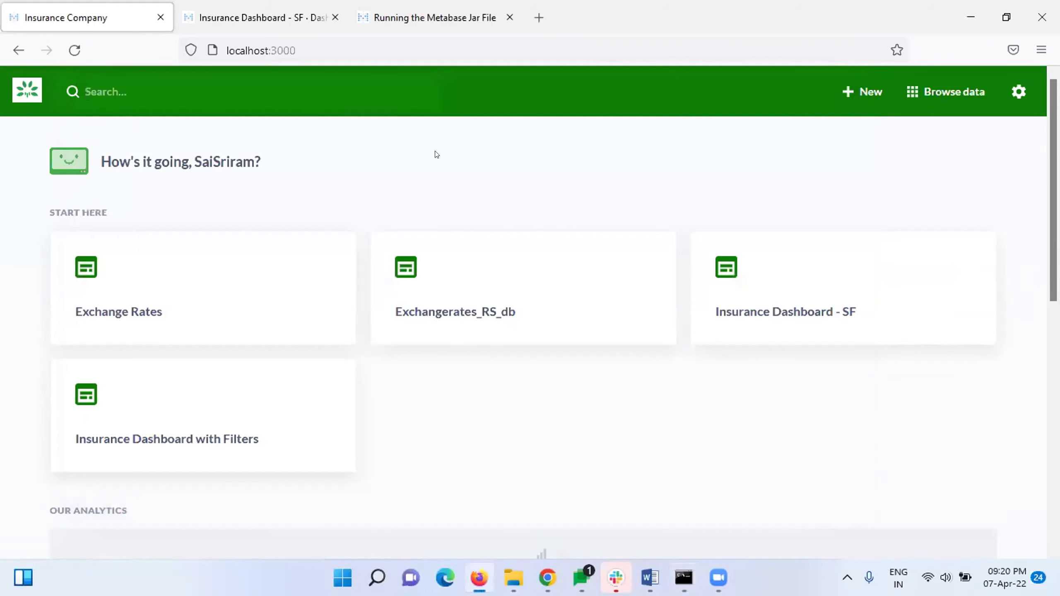
click(74, 46)
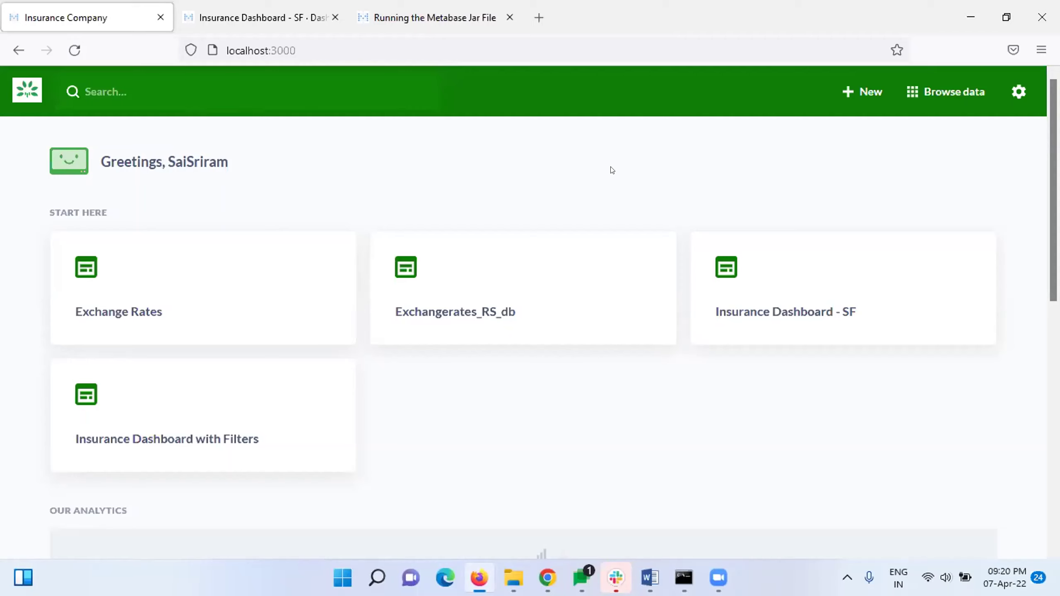
click(1014, 93)
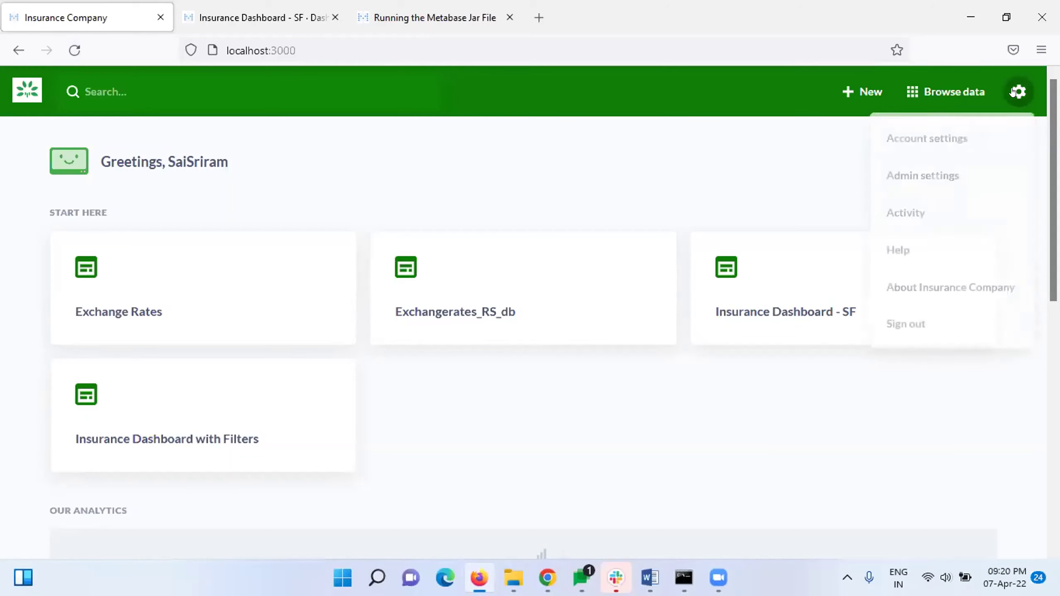
click(923, 178)
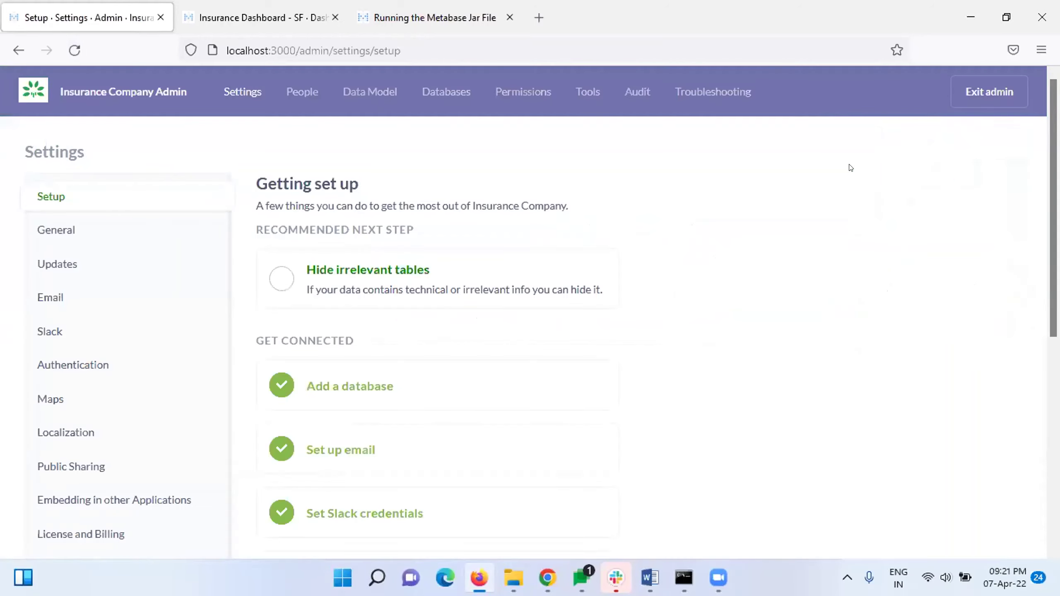
click(429, 92)
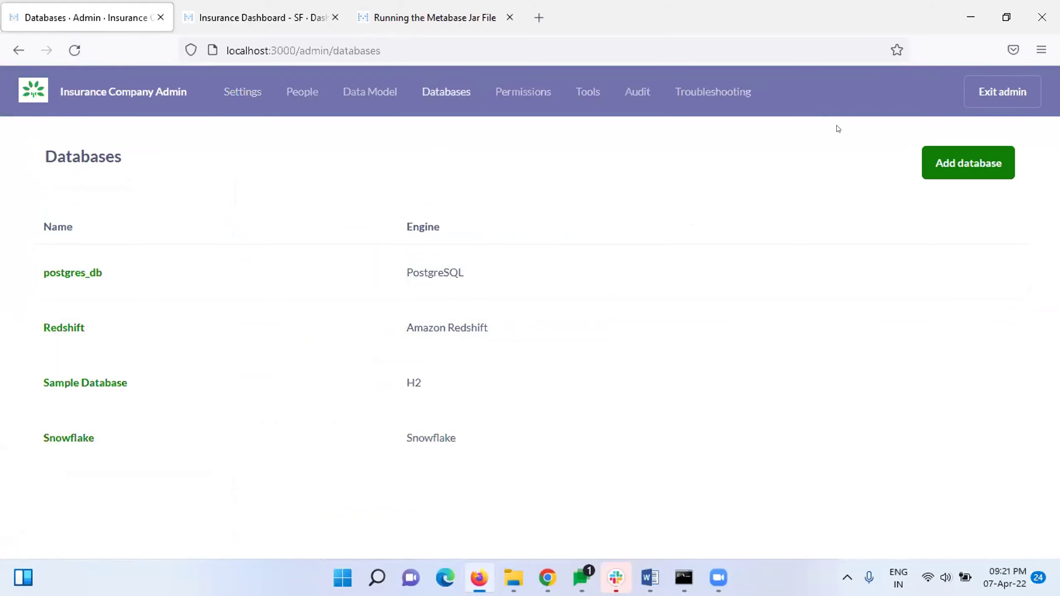
- Exit the admin area and return to its list of connected databases
click(1011, 92)
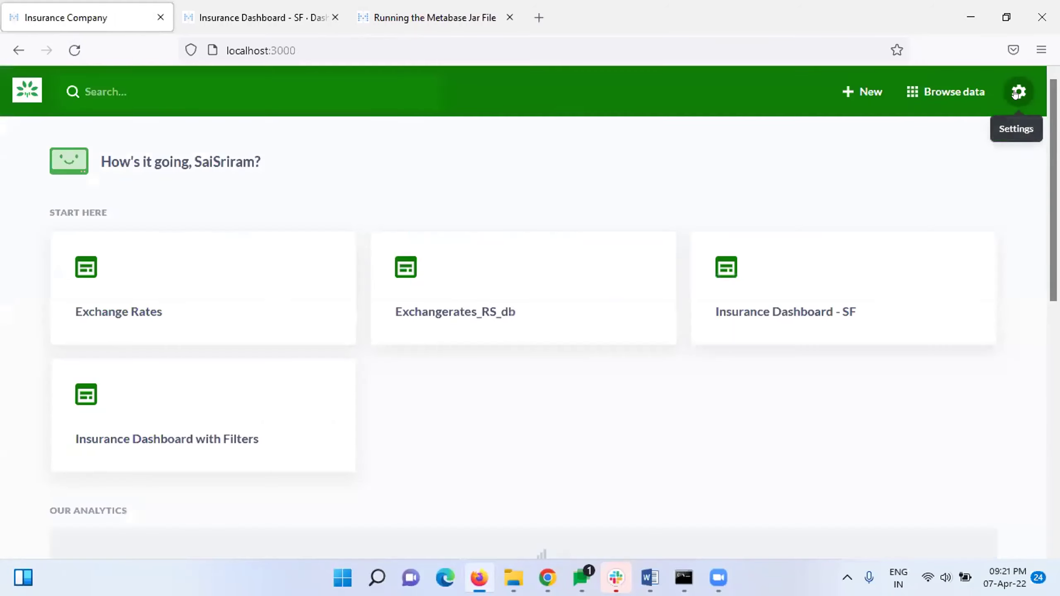
click(1020, 93)
click(913, 179)
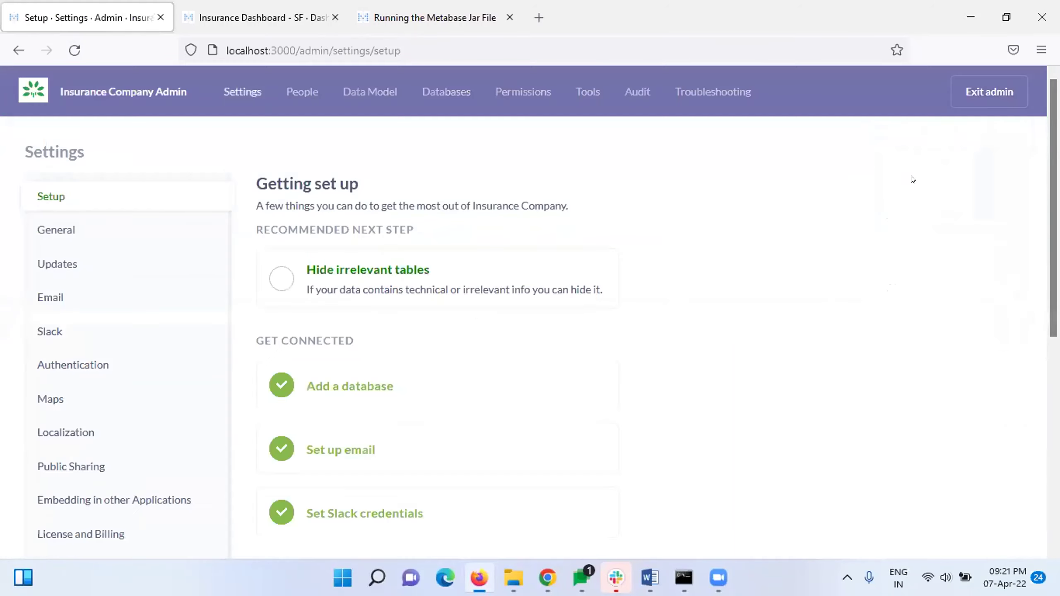
click(440, 94)
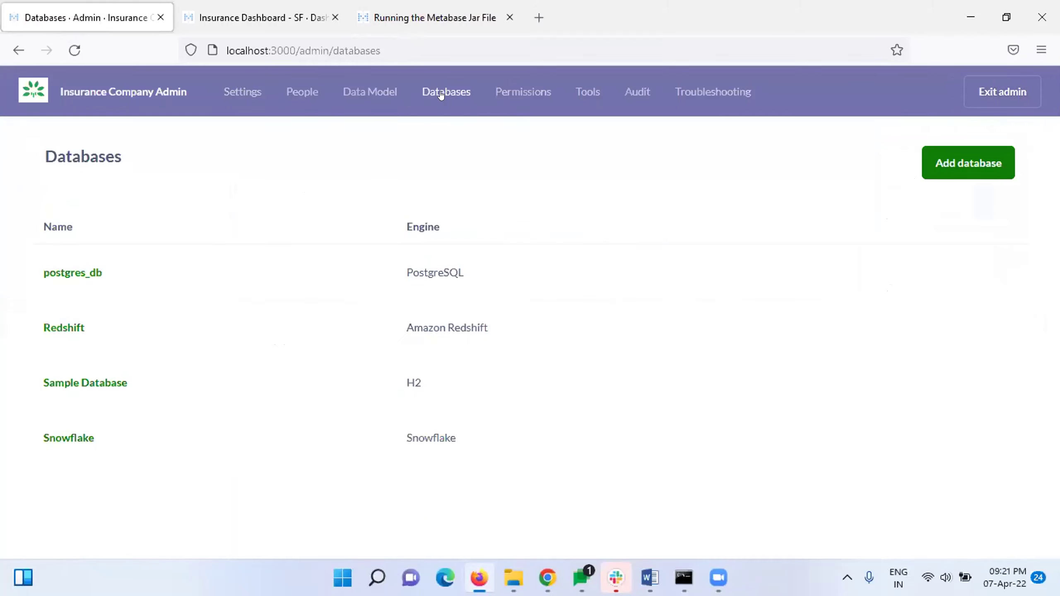
- Start adding a new database and choose Snowflake as its database type
click(935, 165)
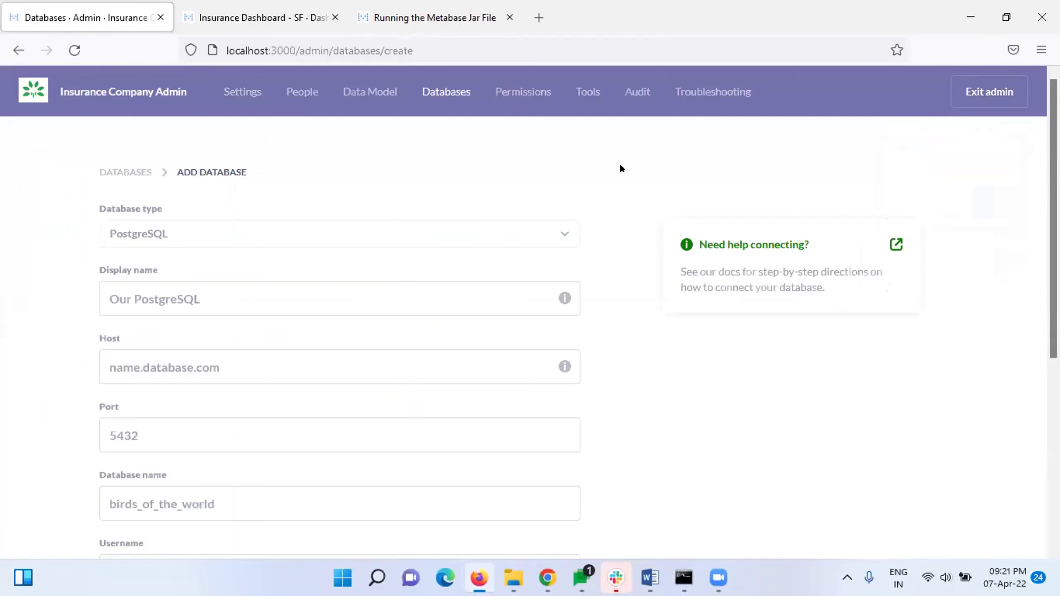
click(241, 233)
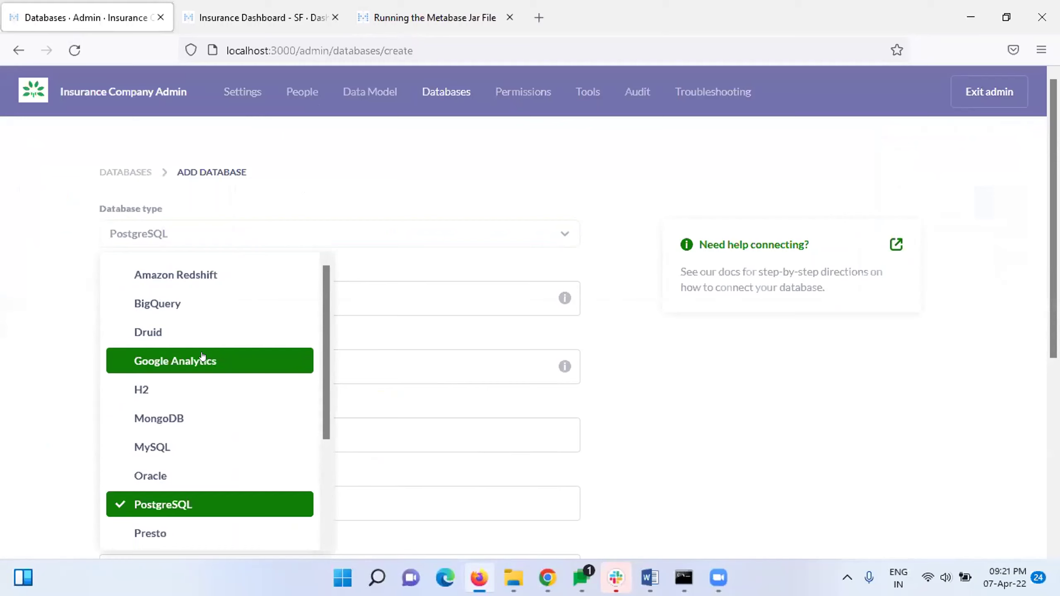
scroll(203, 356, down, 5)
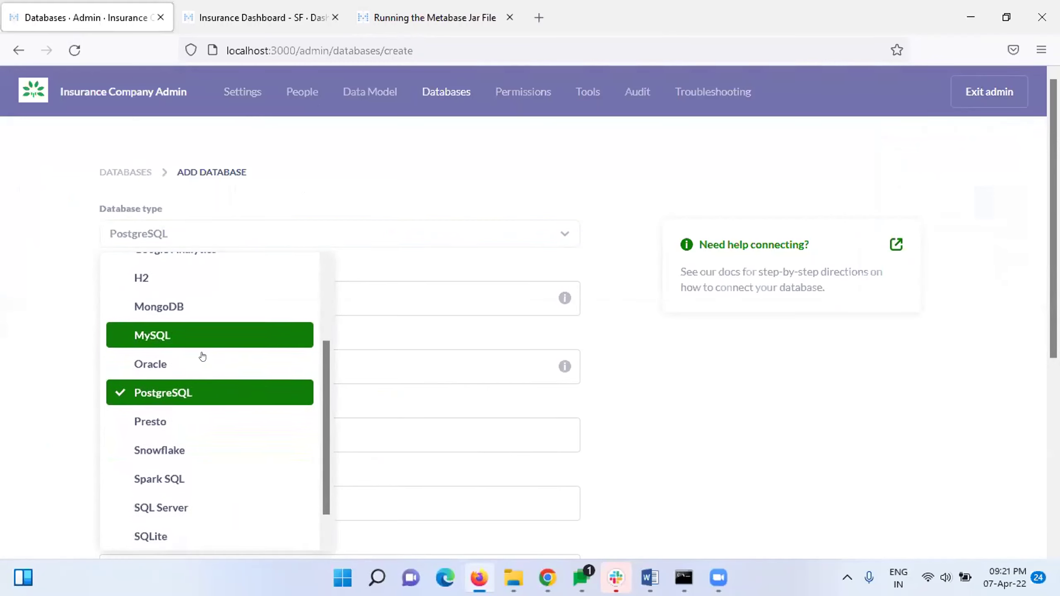
scroll(203, 356, up, 5)
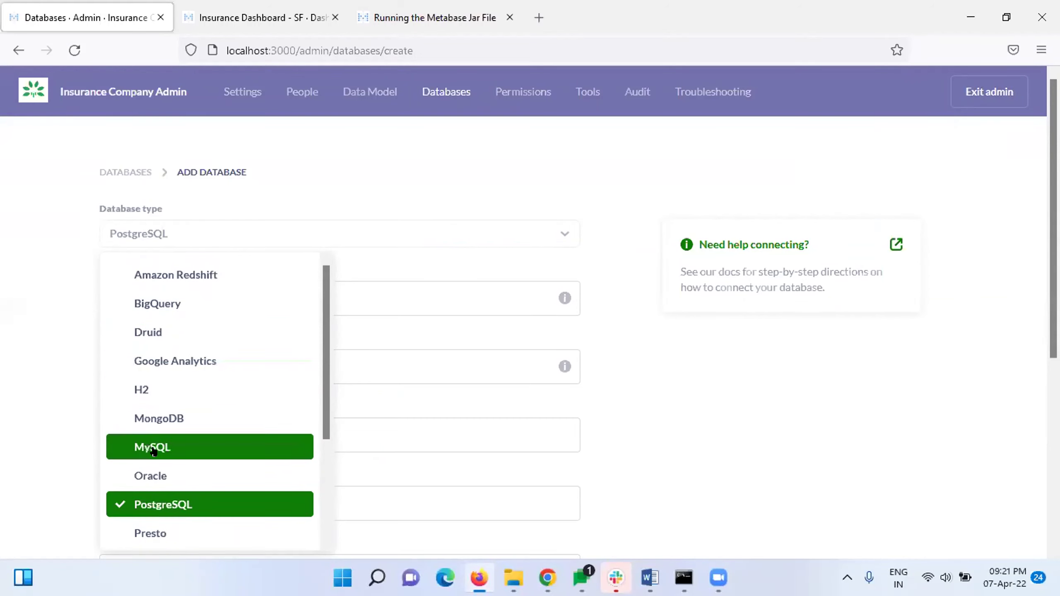
scroll(226, 406, down, 5)
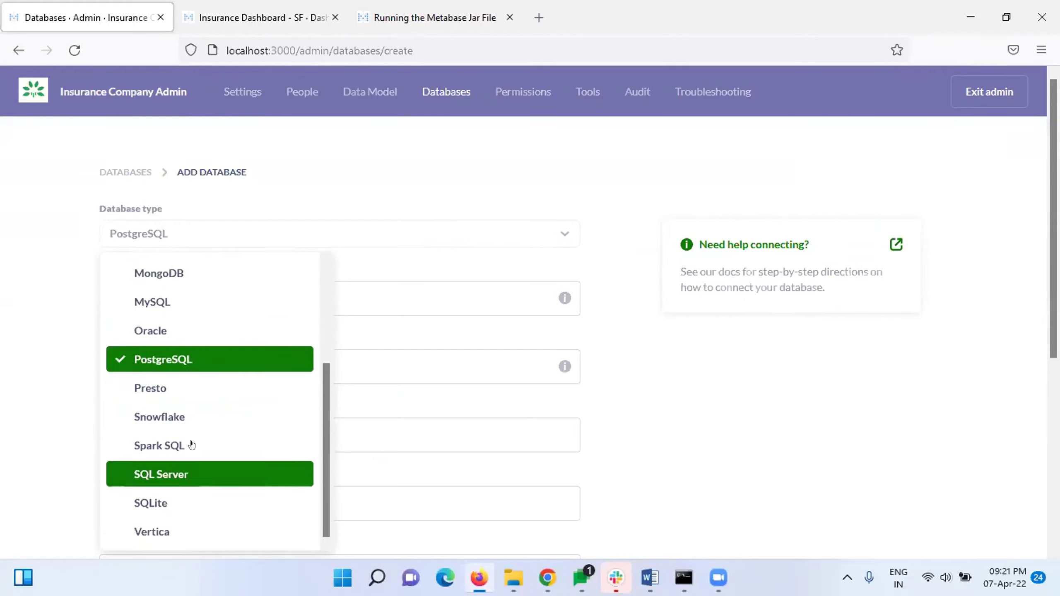
click(193, 418)
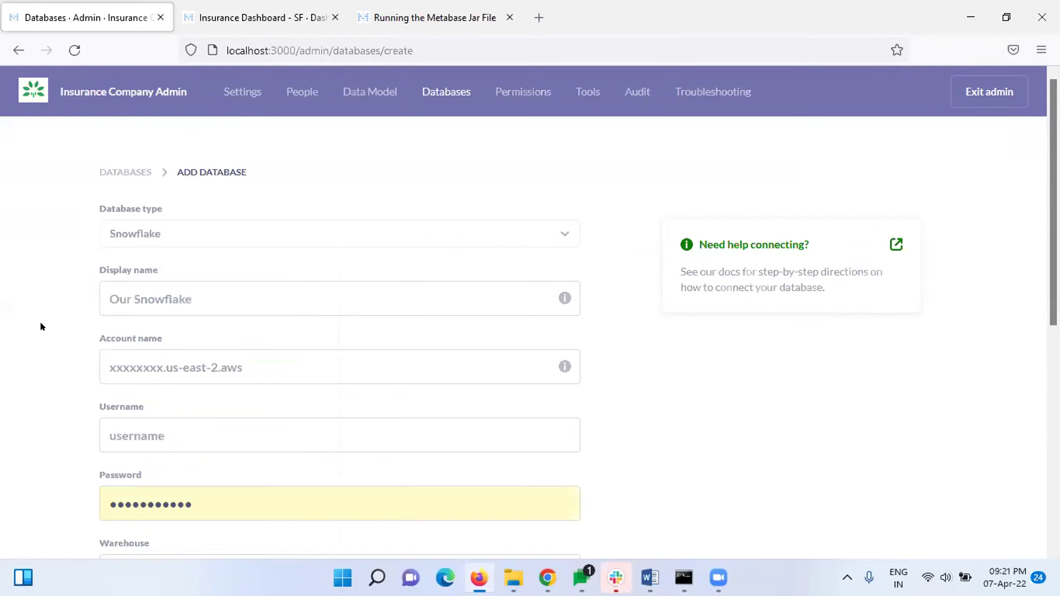
- Enter "Sample Snsnow" as the new database's display name and look through the remaining connection fields
scroll(40, 321, down, 2)
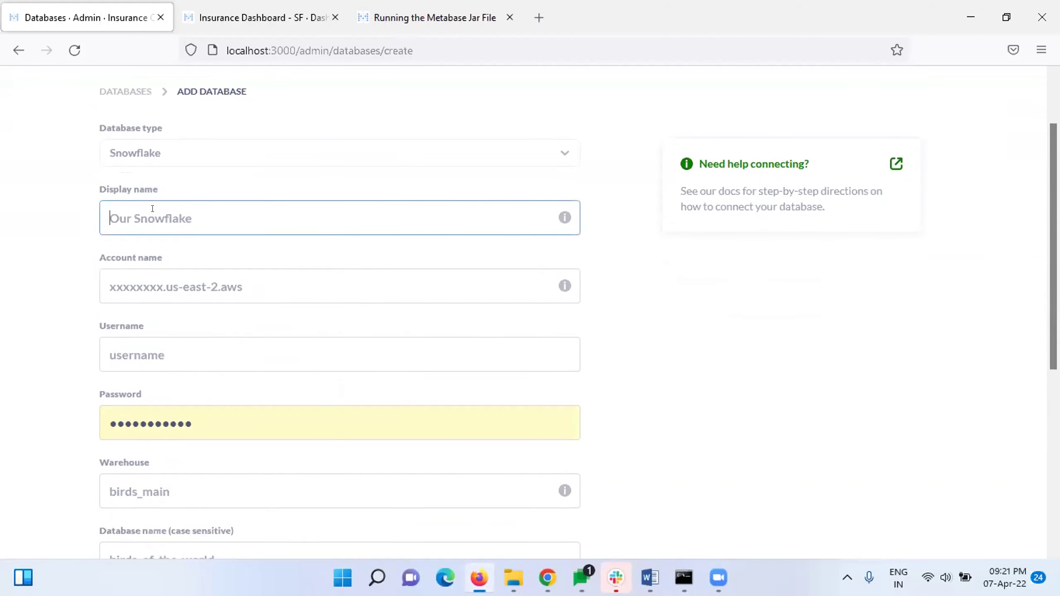
text(S)
key(BackSpace)
text(Sample Snsnow)
scroll(117, 218, down, 3)
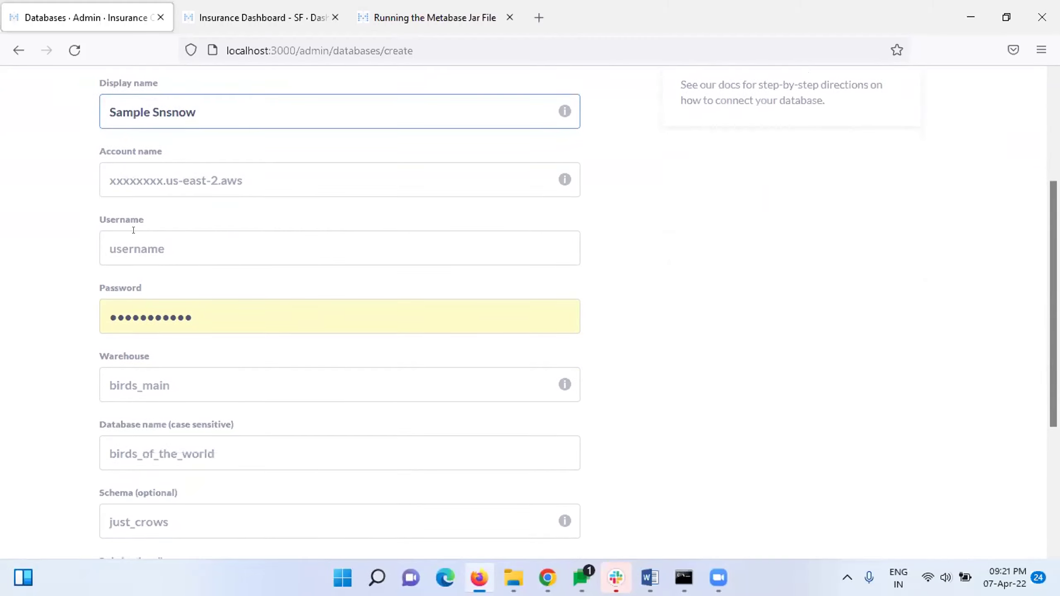
scroll(37, 364, down, 6)
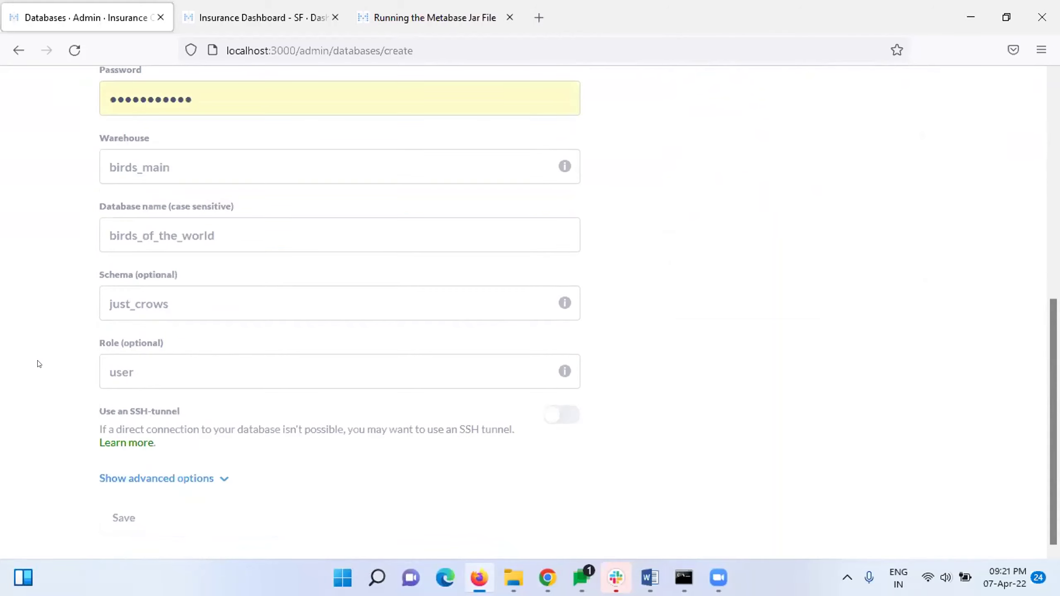
scroll(37, 364, up, 9)
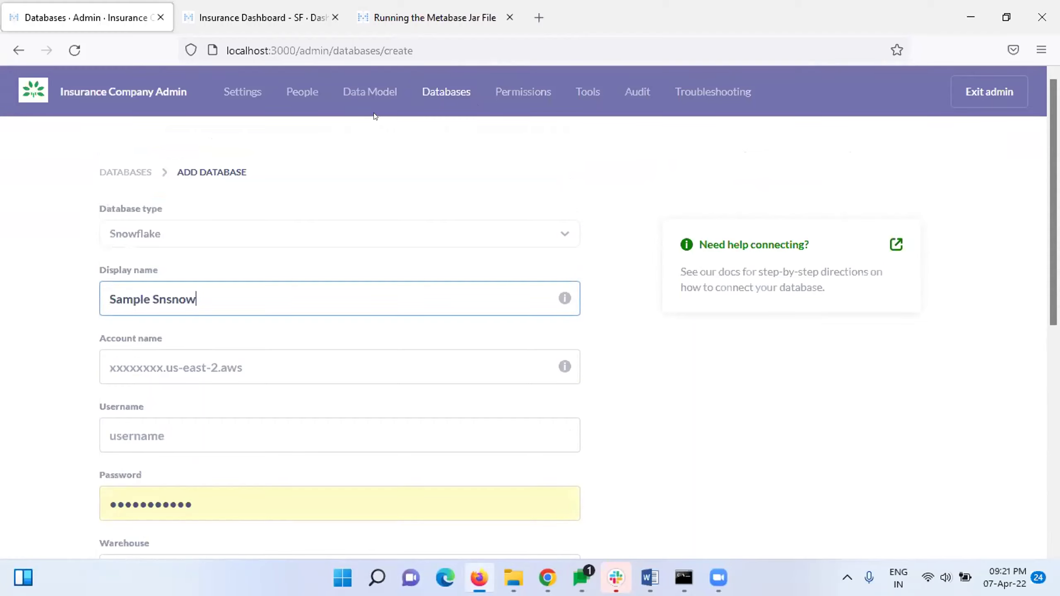
- Show the data model of the Snowflake database instead of postgres_db
click(365, 93)
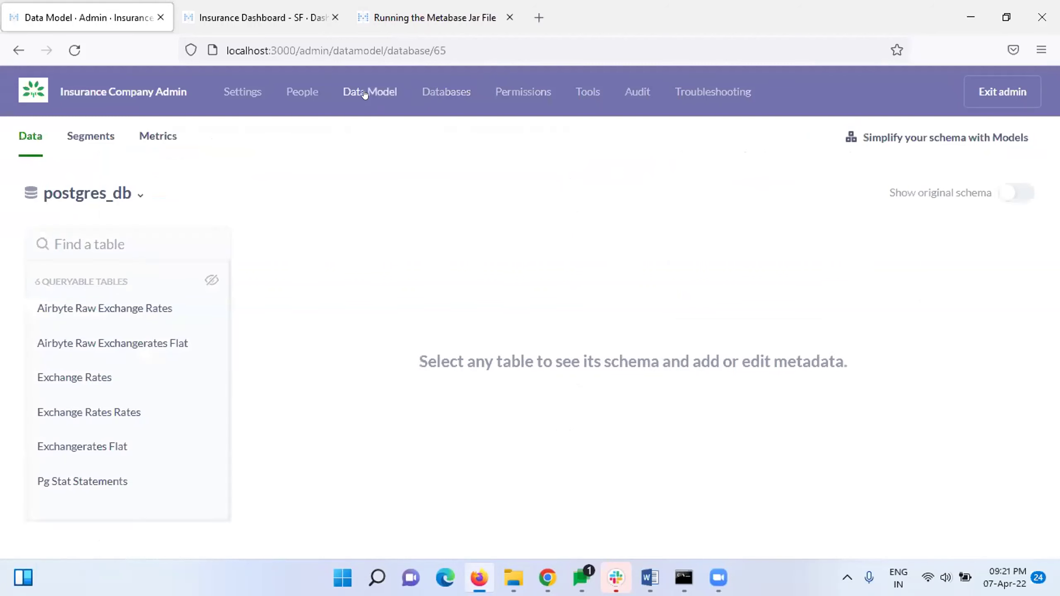
click(120, 196)
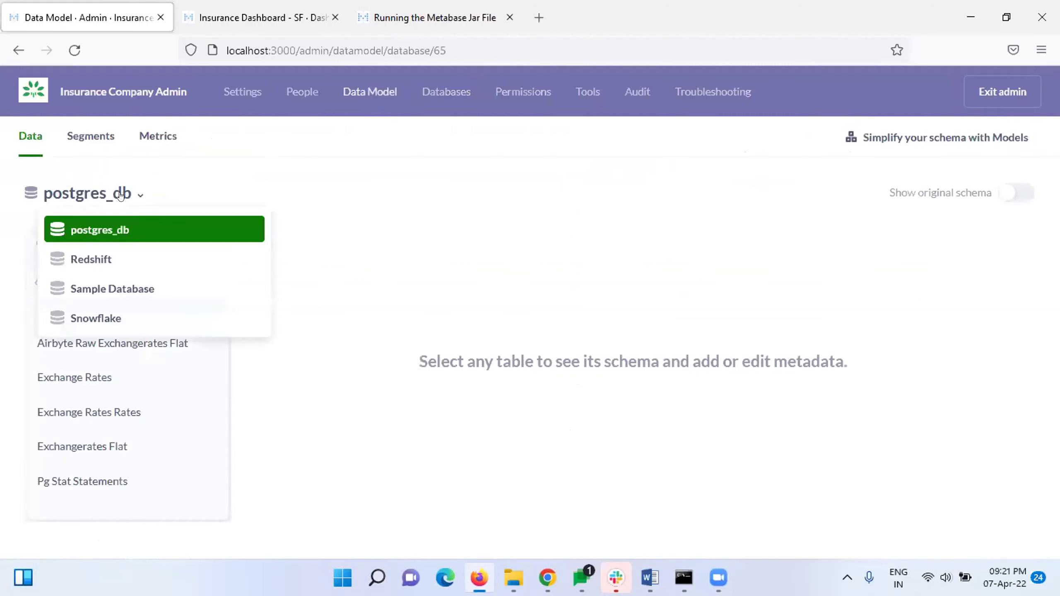
click(107, 319)
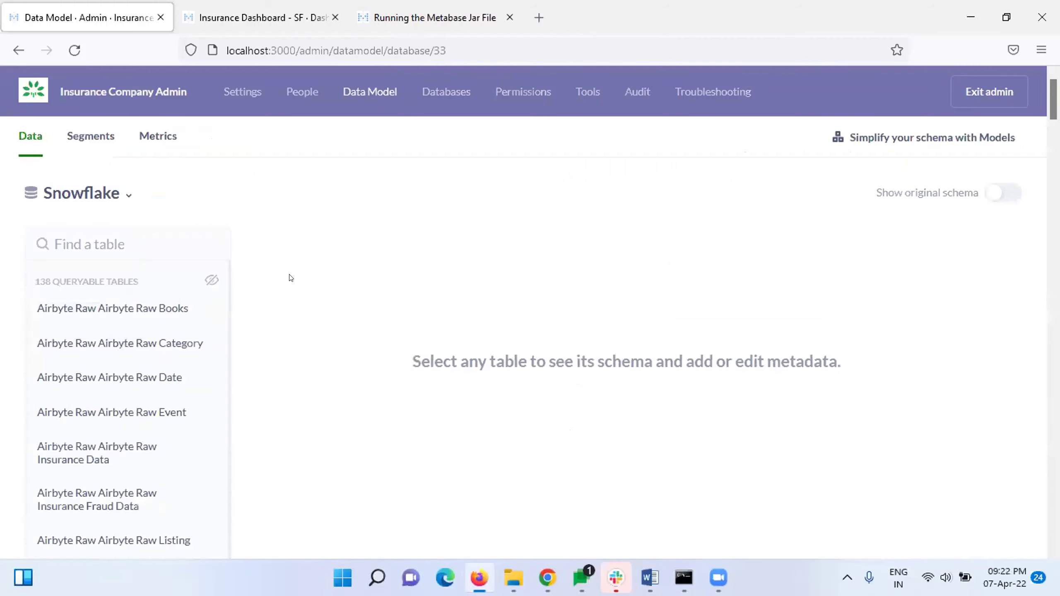
- Search the Snowflake tables for "insurance" and open the metadata of the Insurance Data table
click(118, 241)
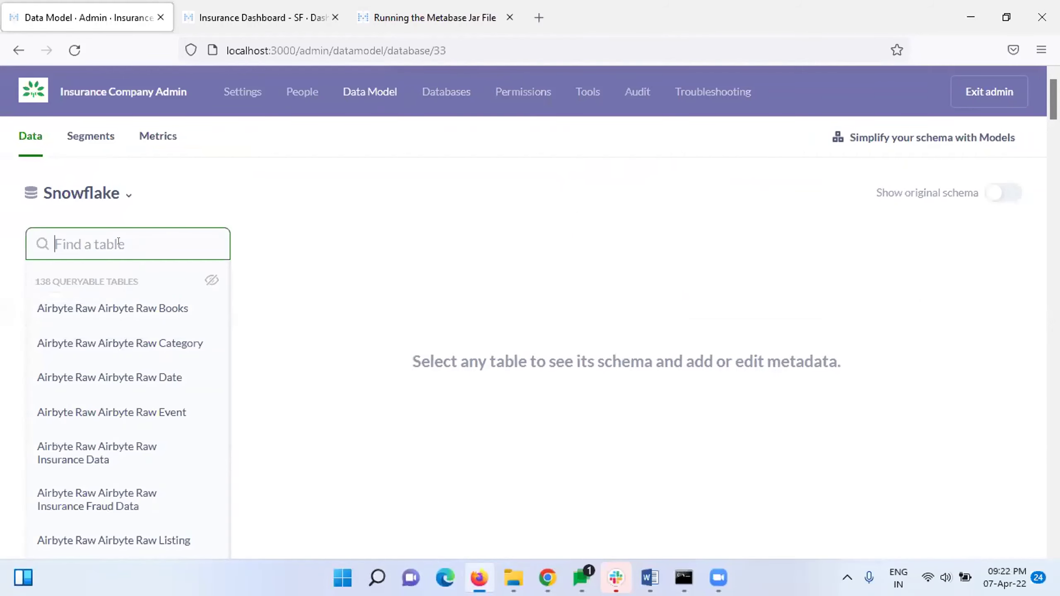
text(insurance)
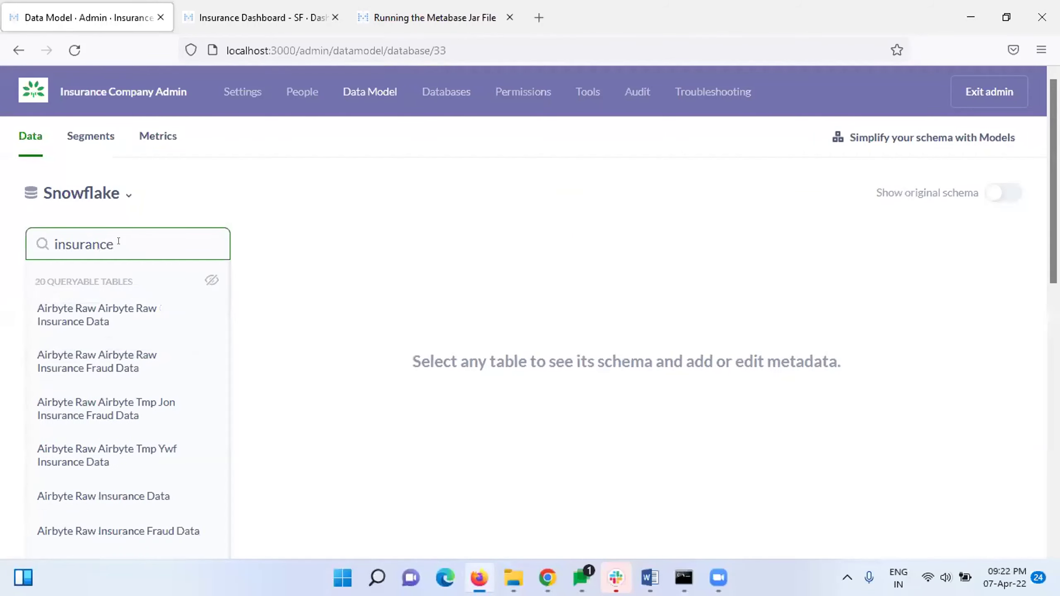
scroll(118, 326, down, 15)
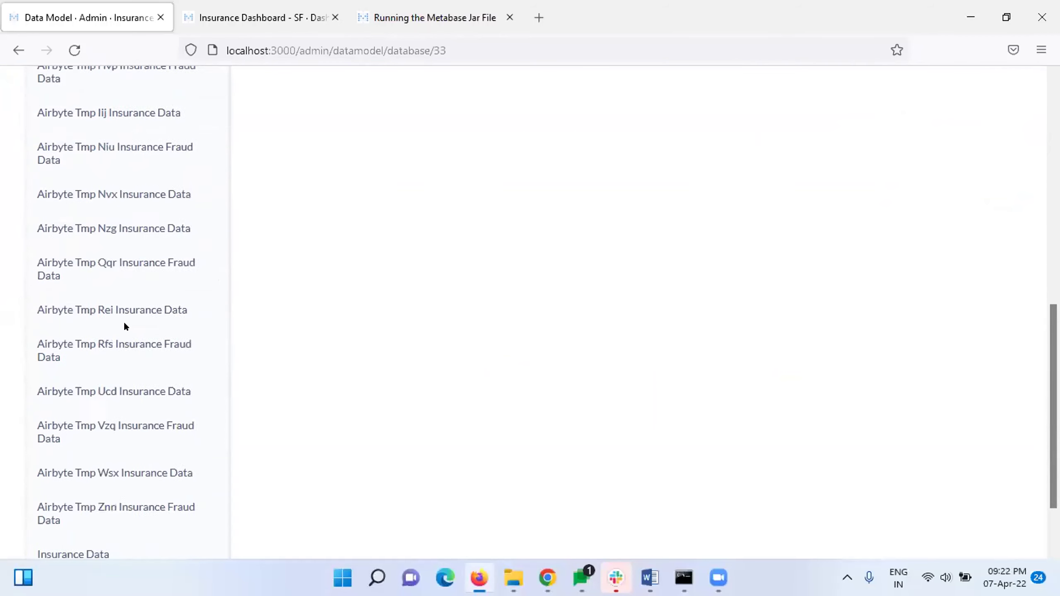
click(81, 468)
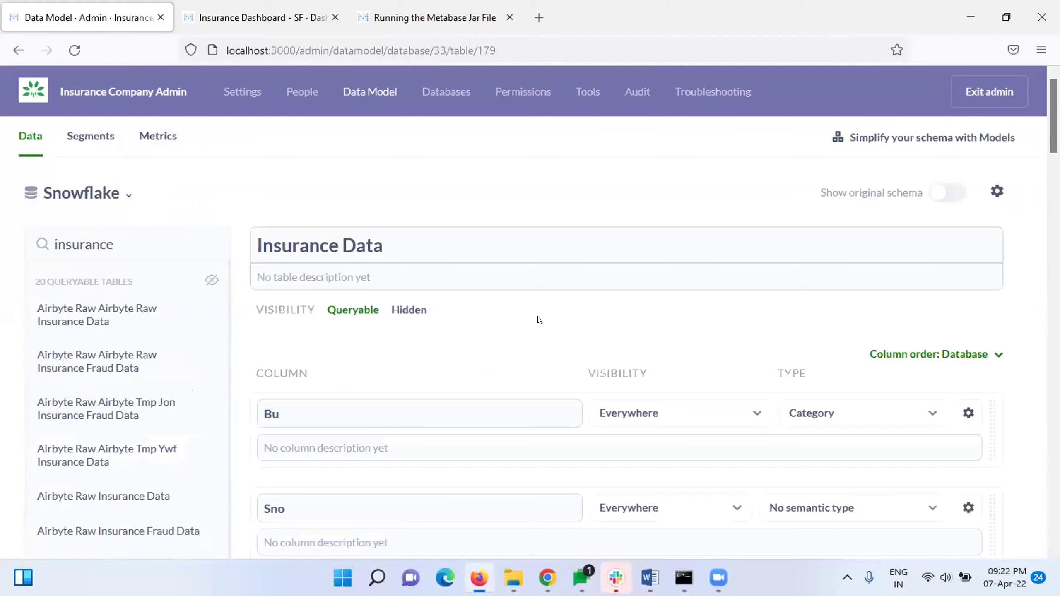
- Look over the Insurance Data table's columns and open the field settings of the State column
scroll(538, 320, down, 1)
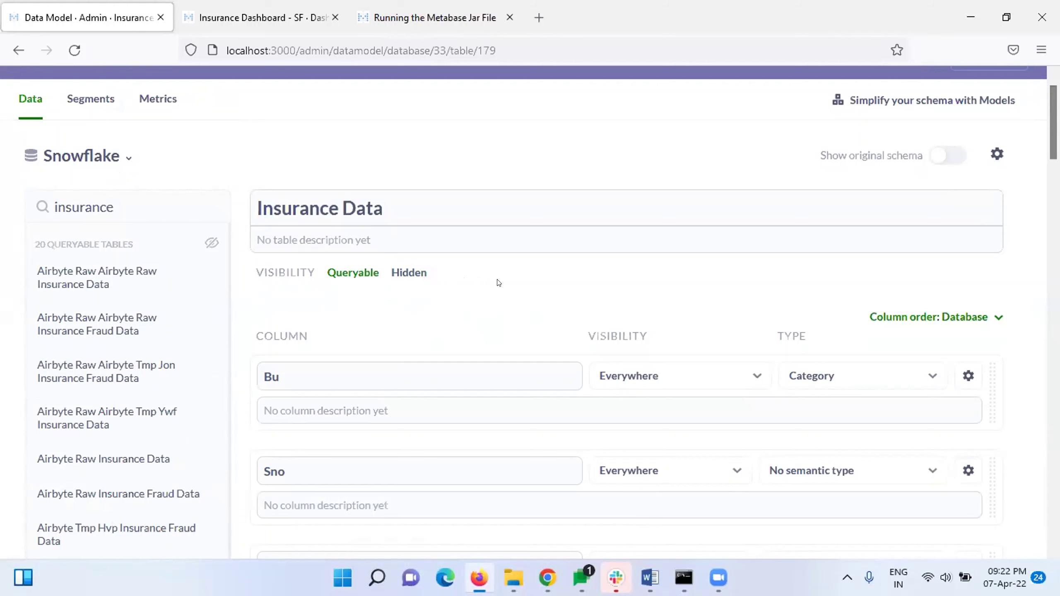
scroll(498, 283, down, 2)
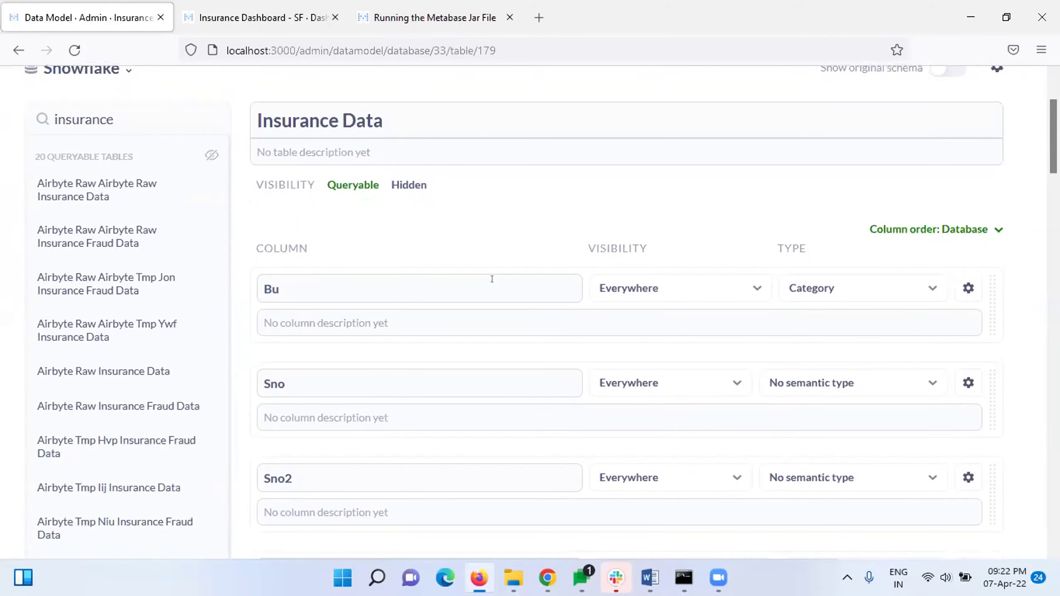
scroll(492, 280, up, 3)
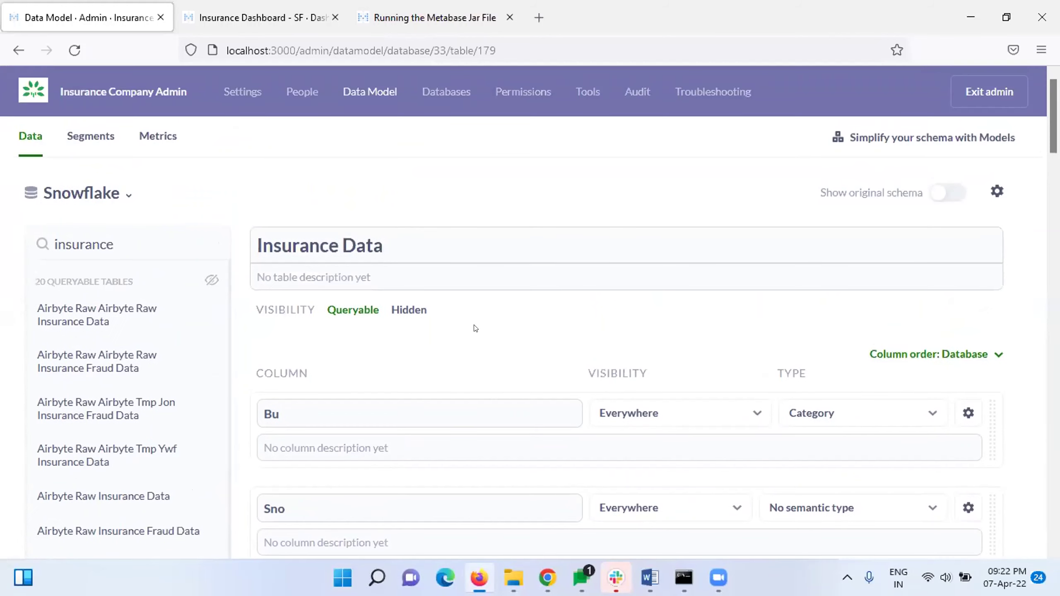
scroll(475, 328, down, 1)
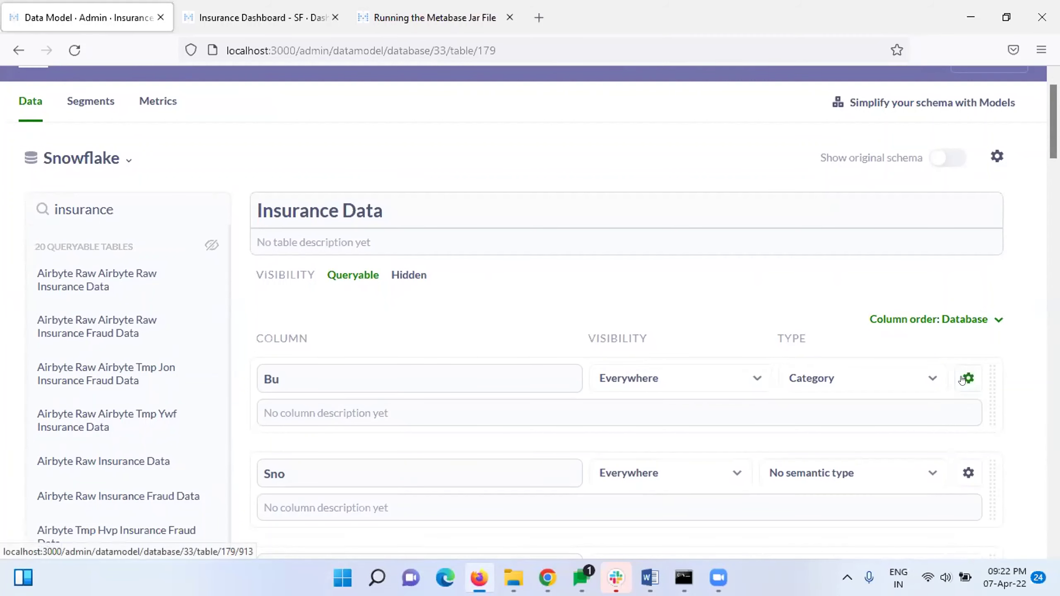
scroll(963, 379, down, 5)
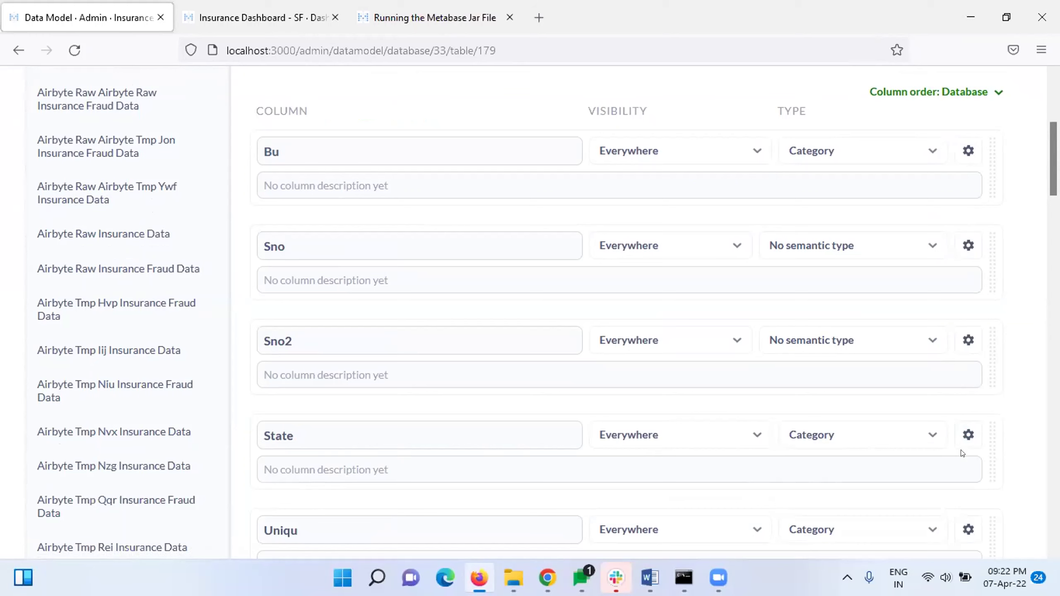
click(967, 434)
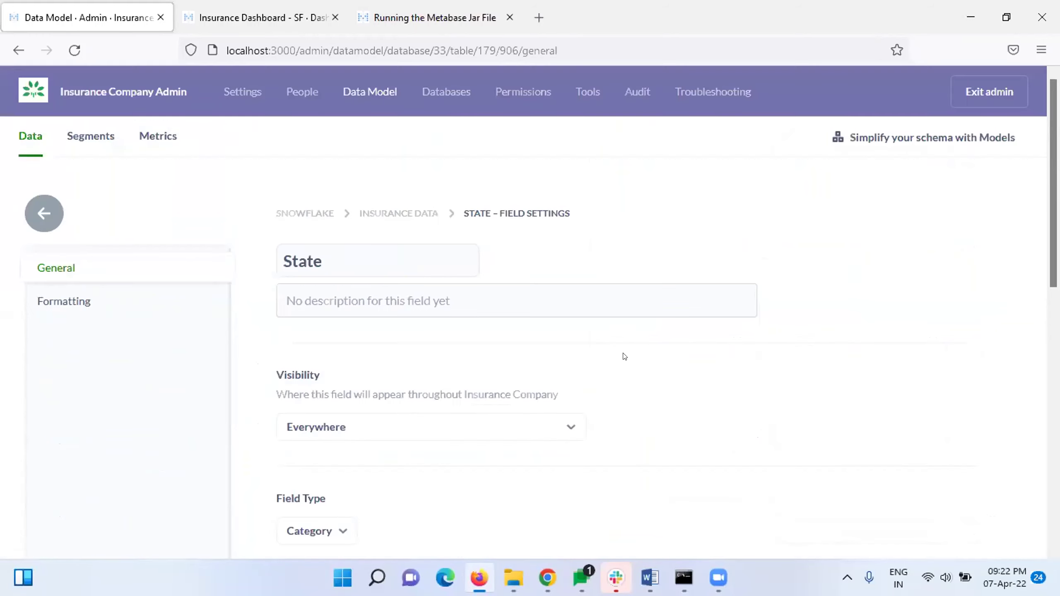
- Look over the State field's general settings, including the available options for casting it to a specific data type
scroll(625, 357, down, 10)
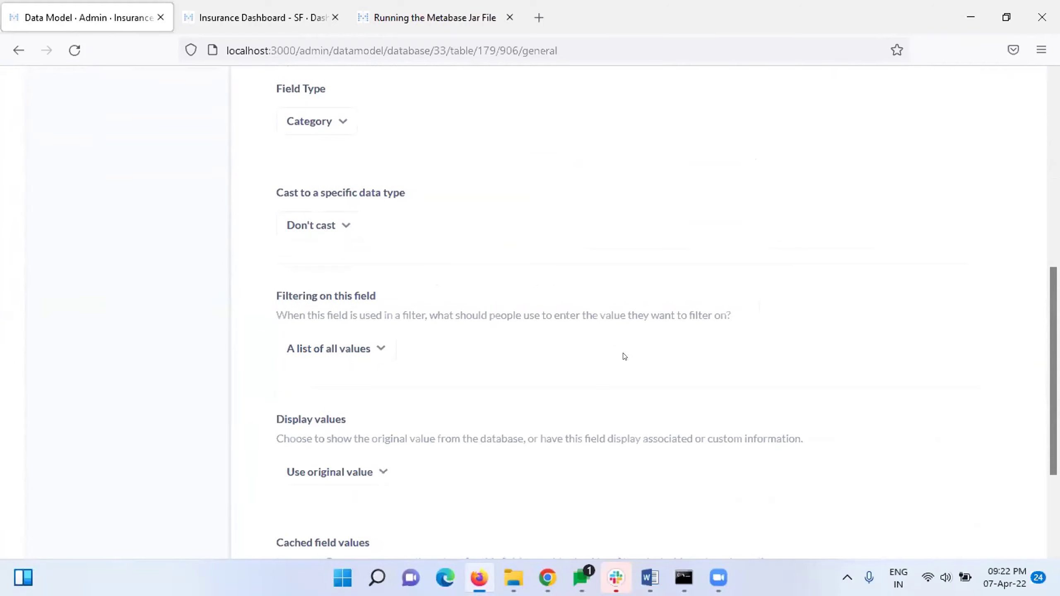
scroll(624, 356, down, 1)
scroll(625, 356, up, 3)
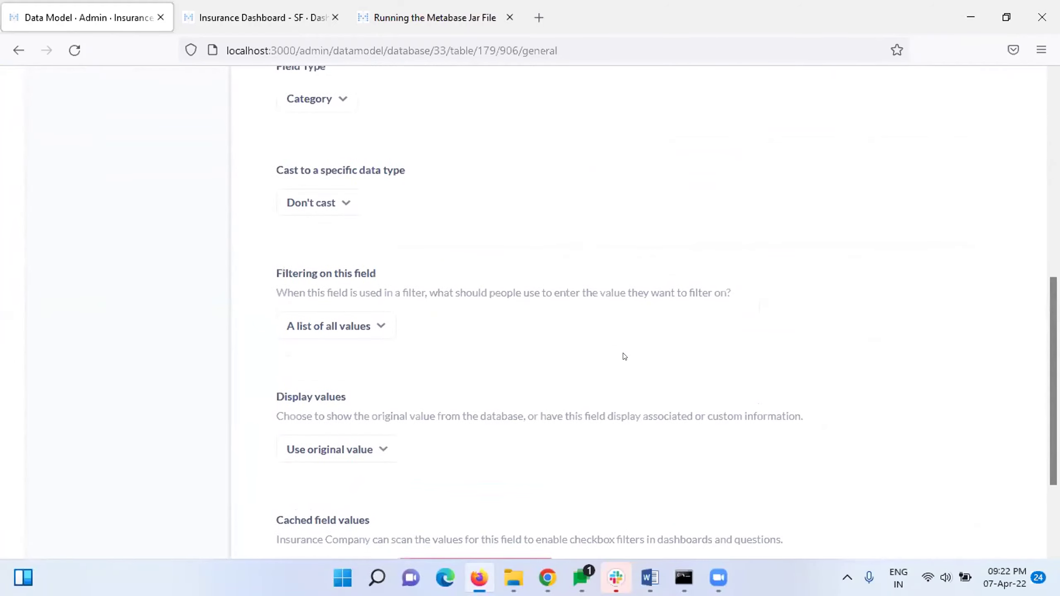
scroll(507, 357, up, 3)
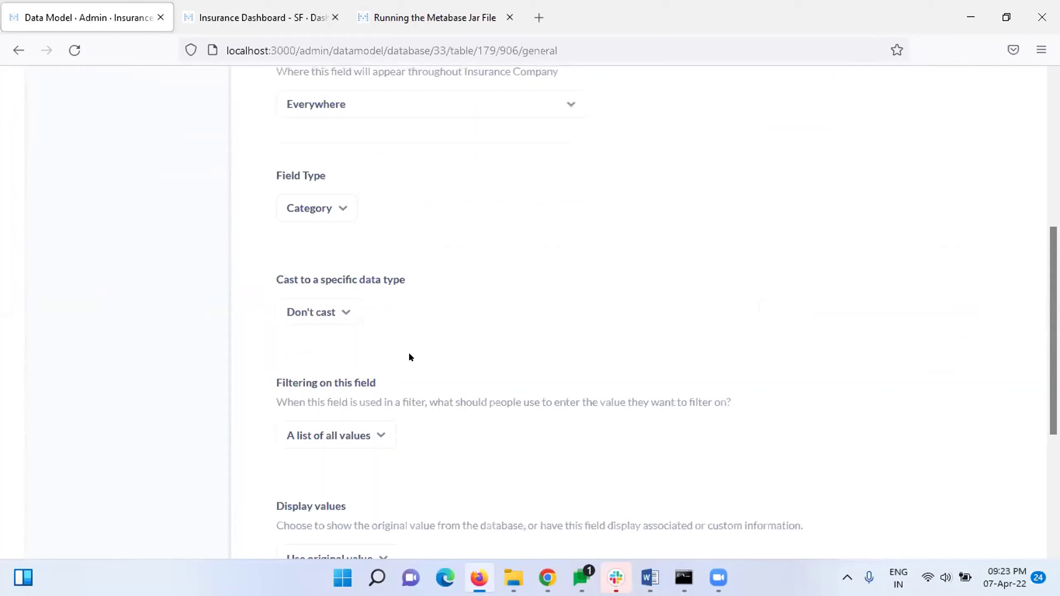
click(338, 313)
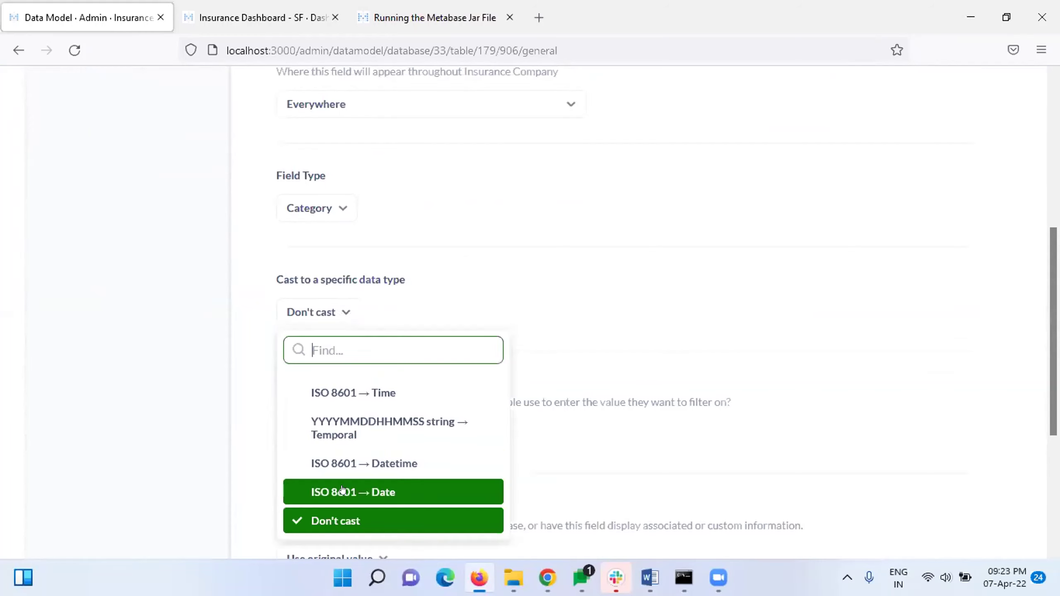
click(613, 352)
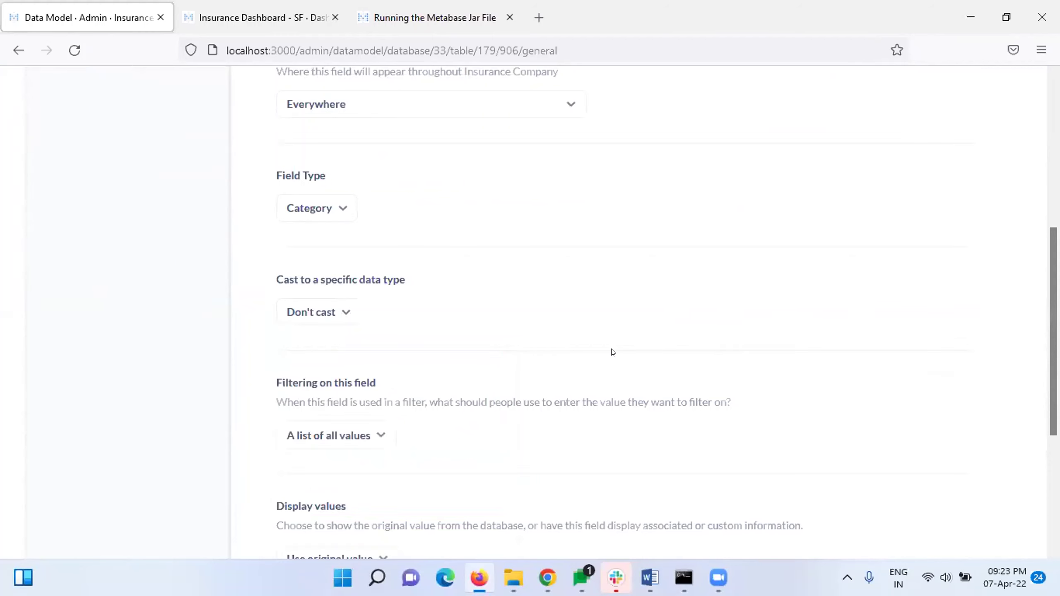
scroll(613, 352, up, 8)
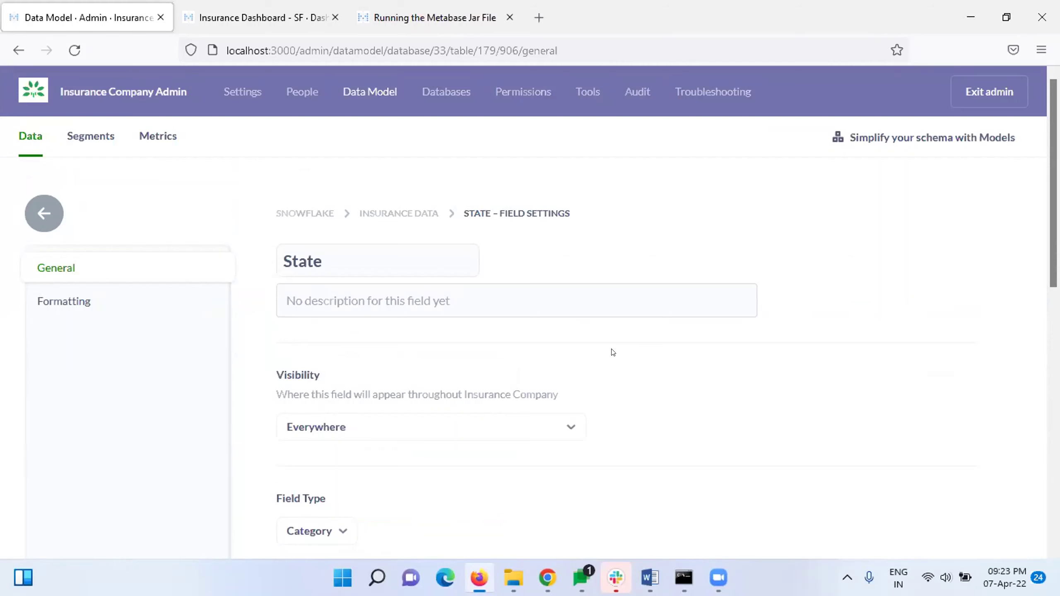
- Return to the Insurance Data table's metadata, view its original schema and switch back to the editable column list
click(45, 214)
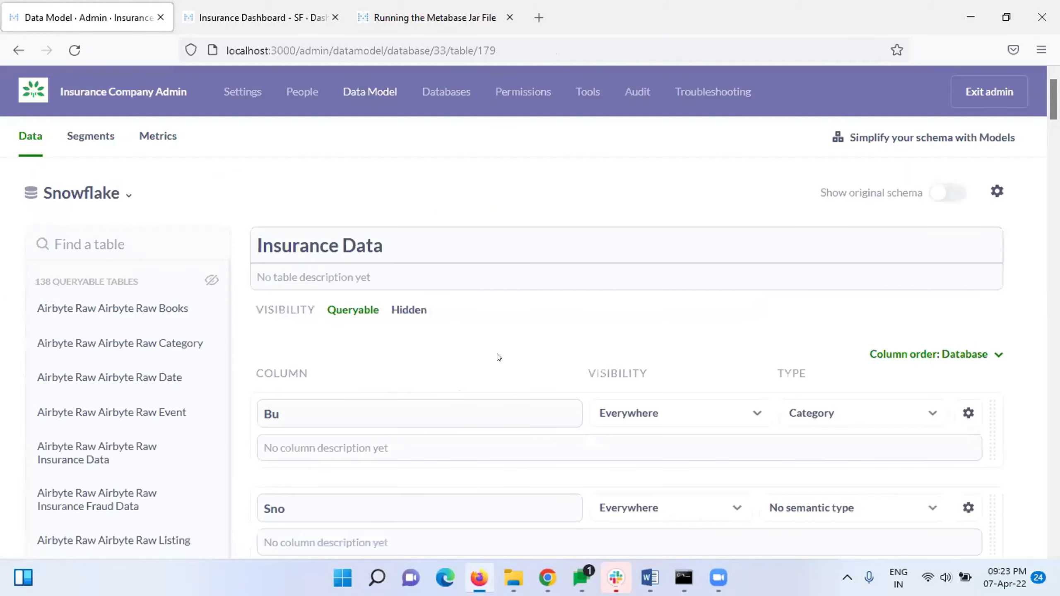
scroll(498, 357, down, 5)
scroll(498, 357, up, 5)
click(935, 193)
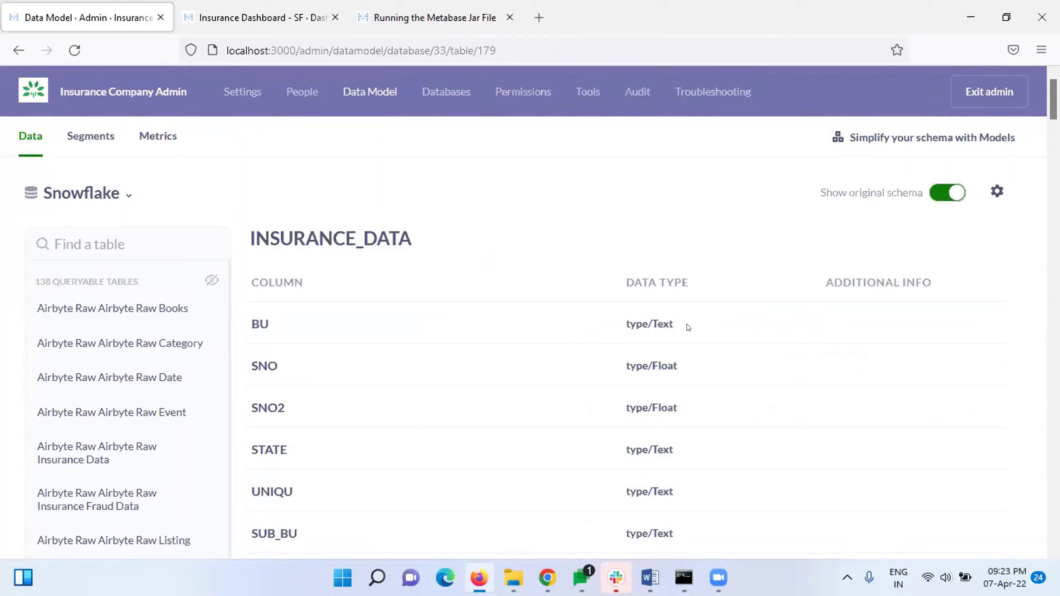
click(939, 193)
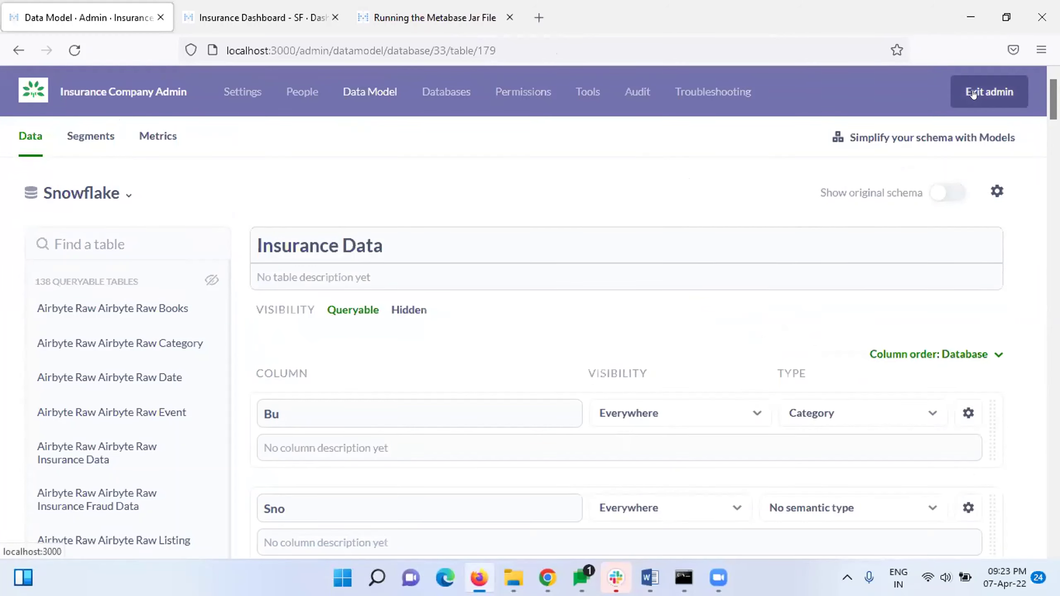
- Leave the admin area and browse the tables of the Snowflake database
click(996, 92)
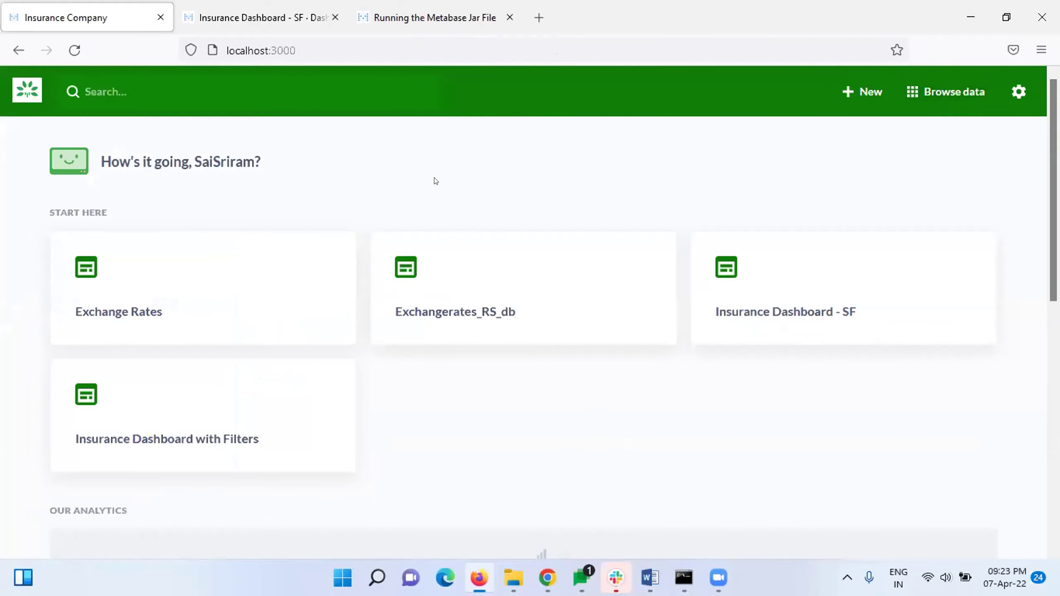
click(927, 93)
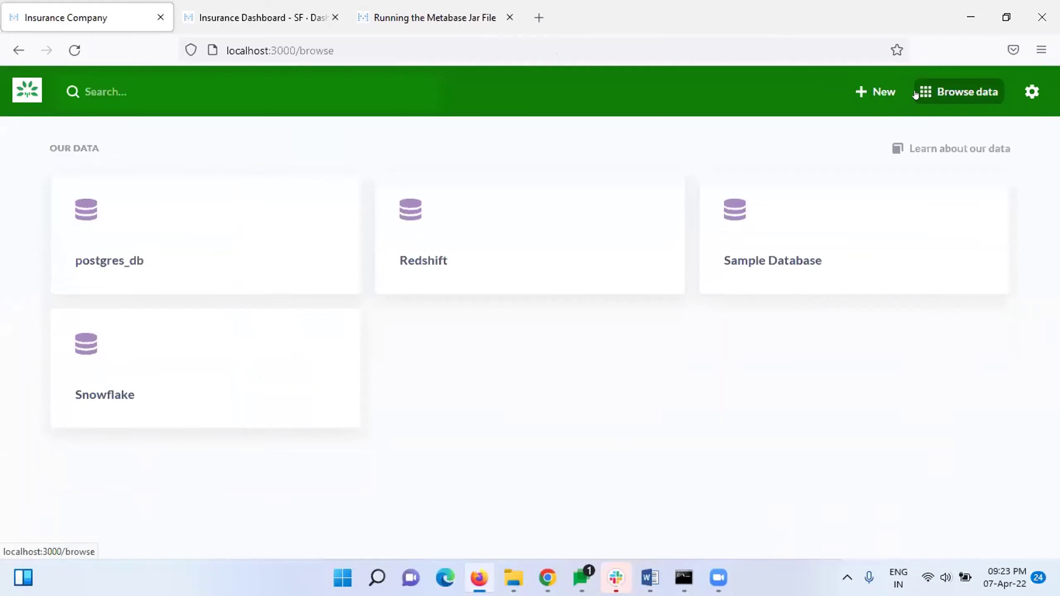
click(106, 394)
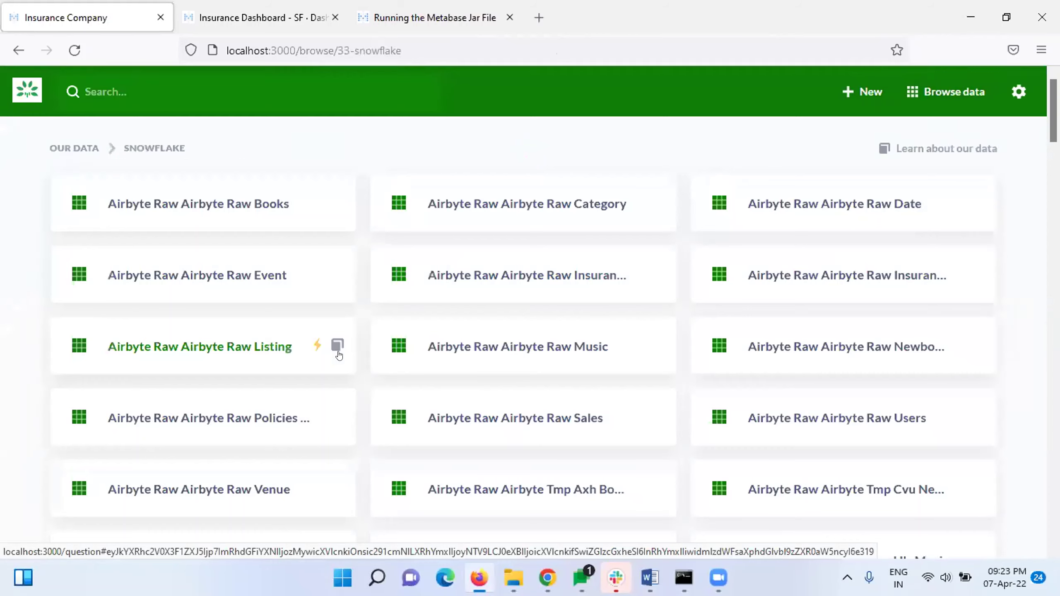
- Find the Insurance Data table among the Snowflake tables and generate an X-ray of it
scroll(338, 355, down, 5)
scroll(338, 355, up, 5)
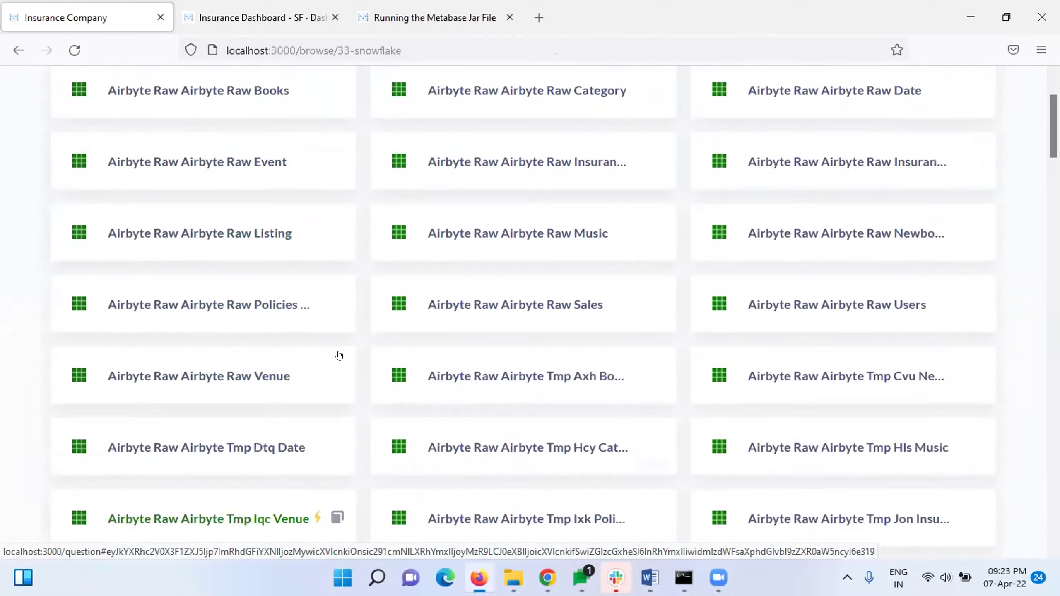
scroll(338, 355, down, 15)
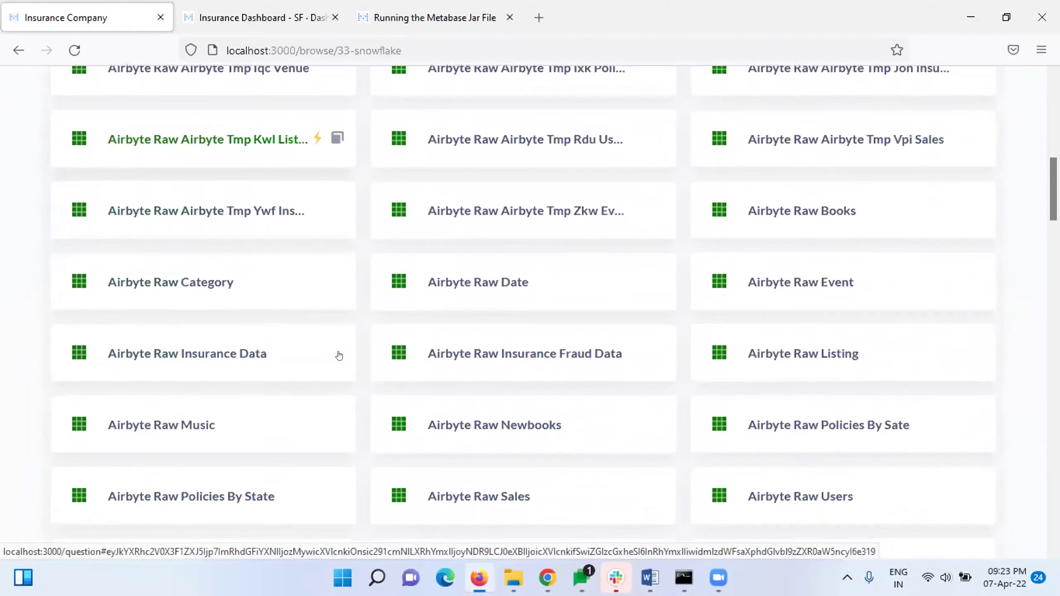
scroll(338, 355, down, 20)
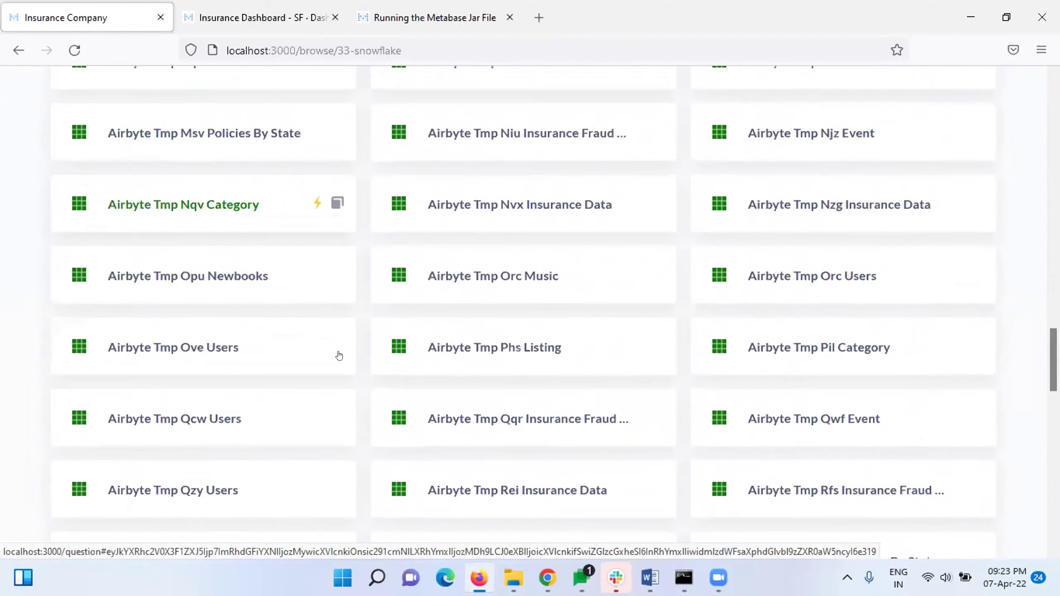
scroll(338, 355, down, 15)
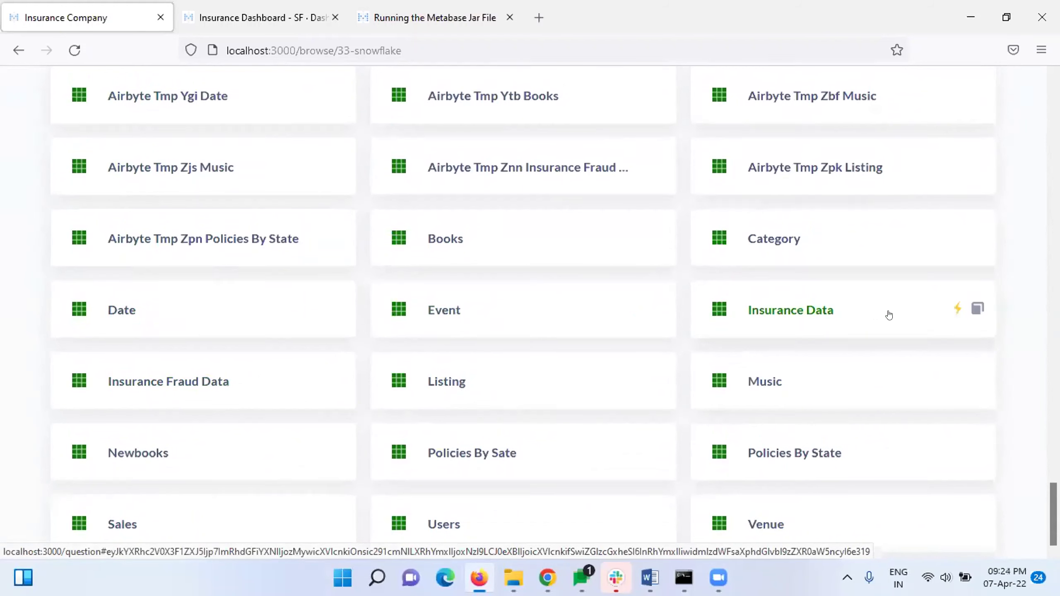
click(951, 309)
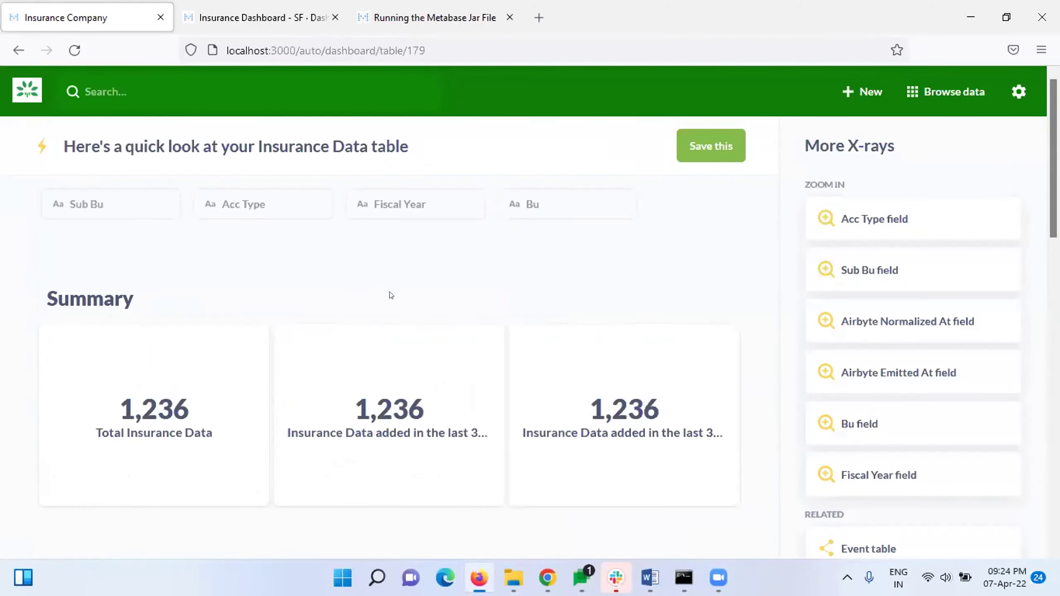
- Examine the Insurance Data X-ray's summary figures and distribution charts
scroll(391, 295, down, 5)
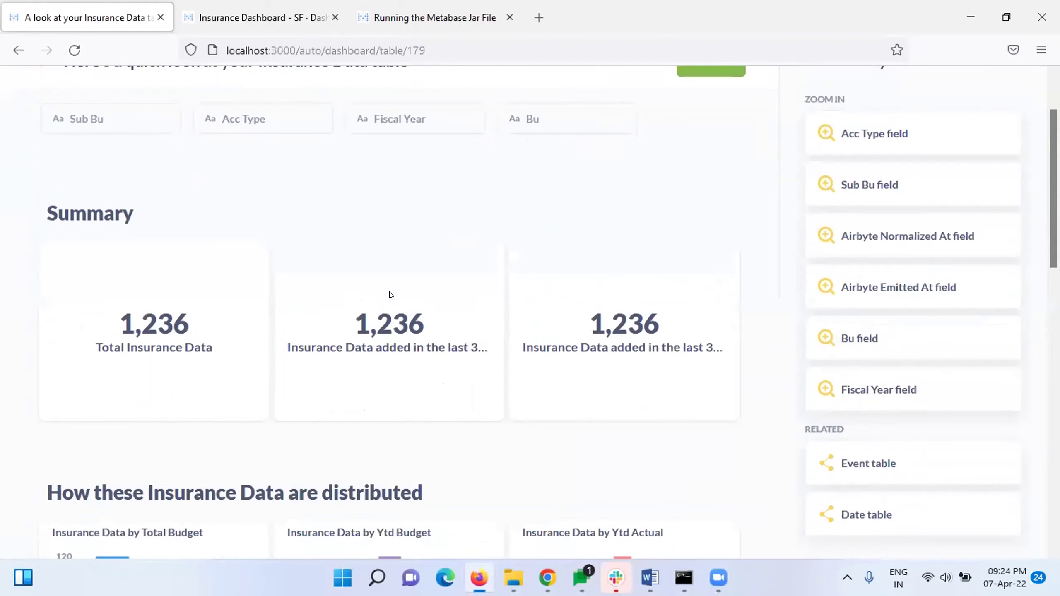
scroll(391, 295, down, 1)
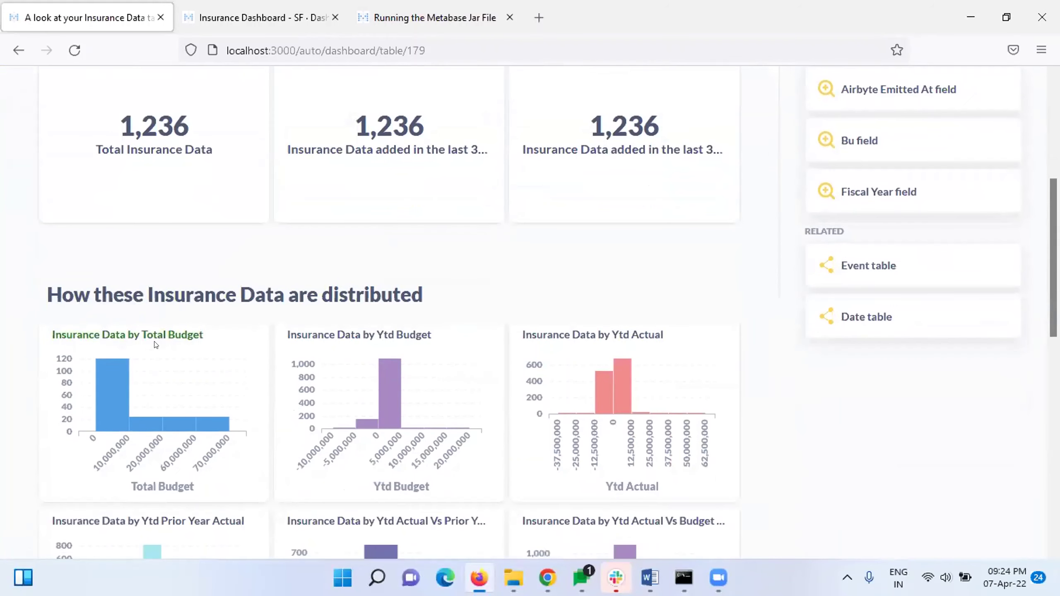
scroll(163, 370, down, 3)
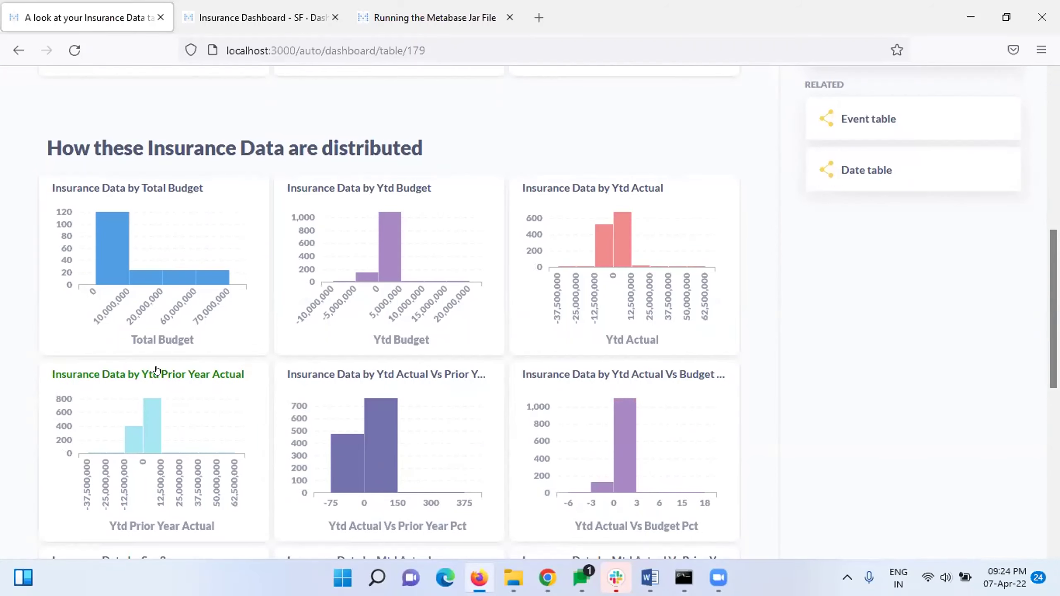
scroll(156, 370, down, 4)
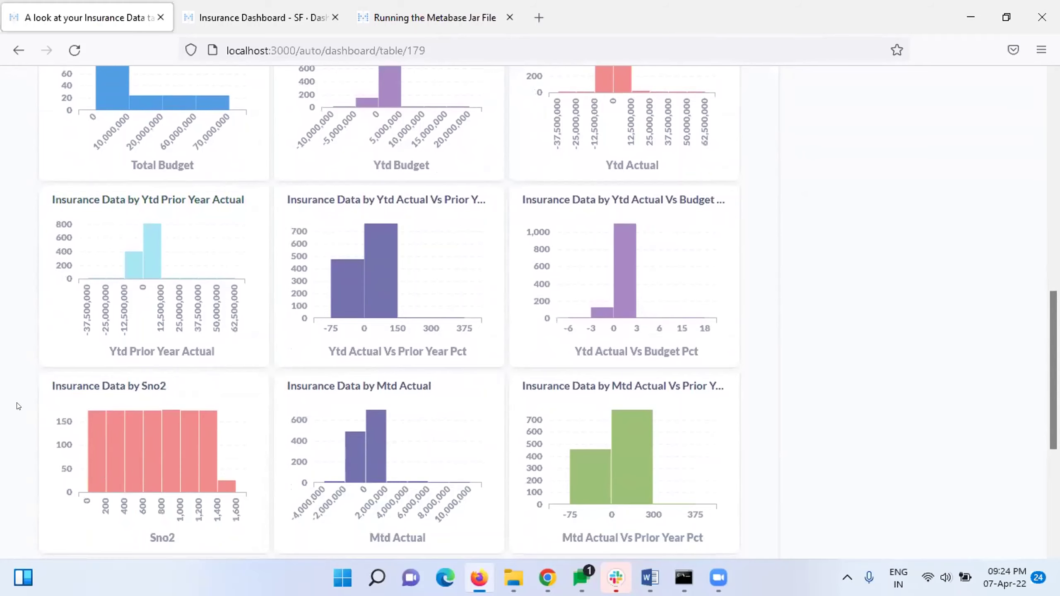
scroll(17, 406, up, 14)
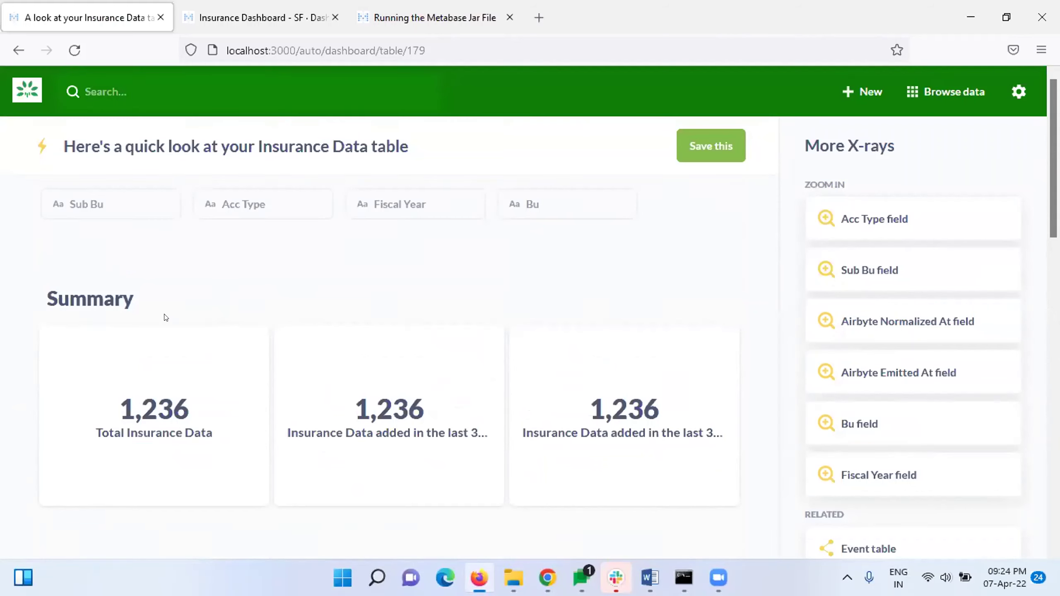
scroll(166, 317, down, 8)
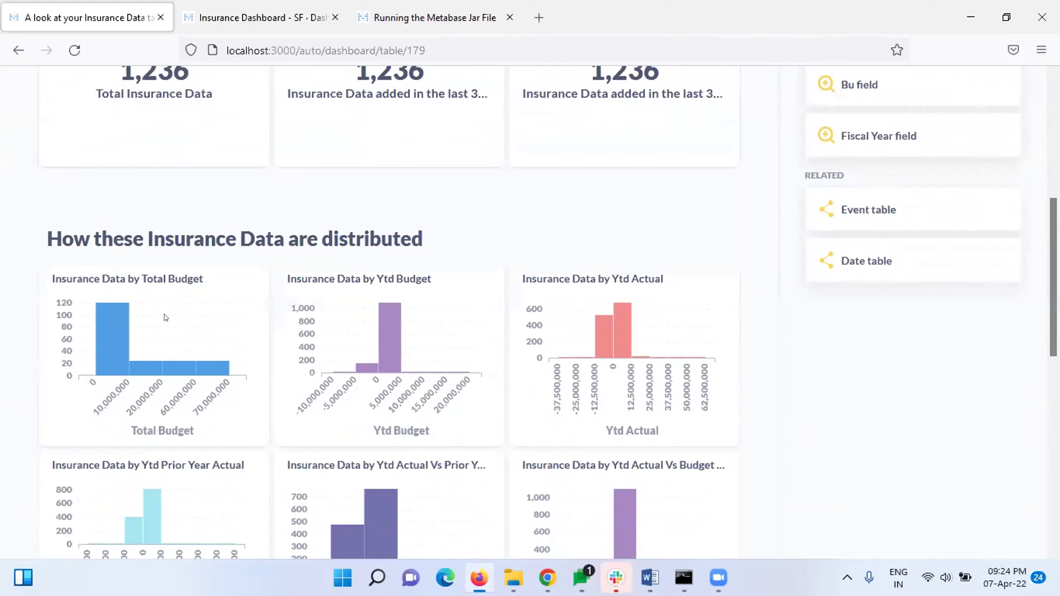
scroll(166, 317, up, 8)
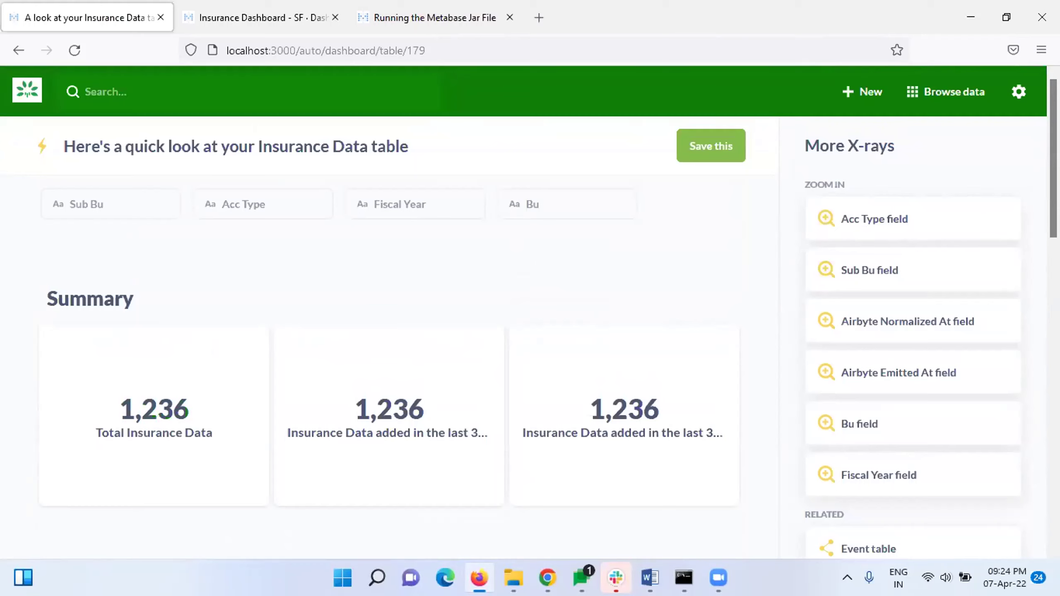
- Return to the home page and start a new question
click(18, 92)
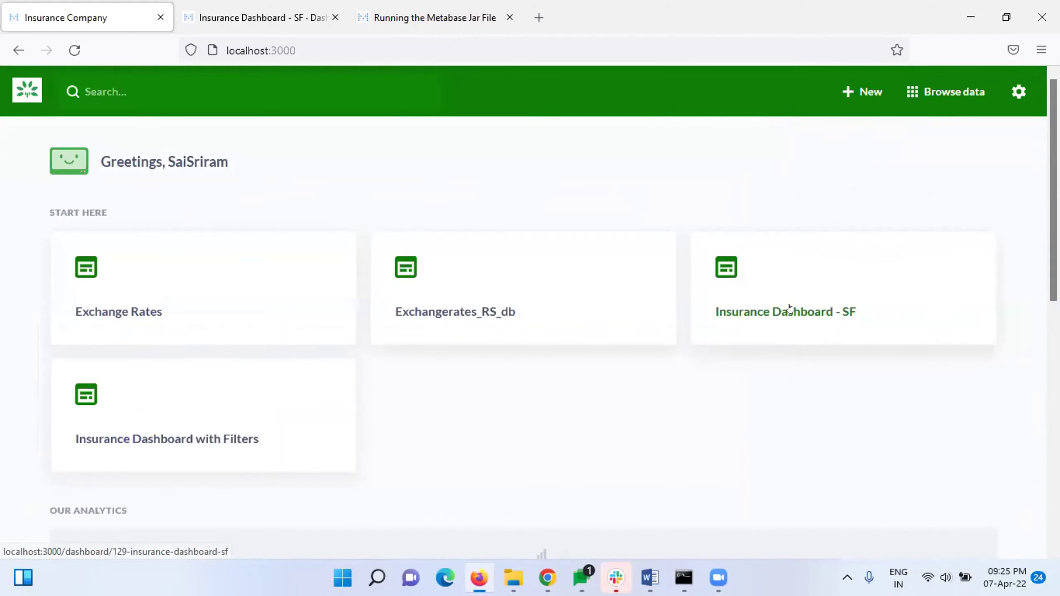
click(861, 93)
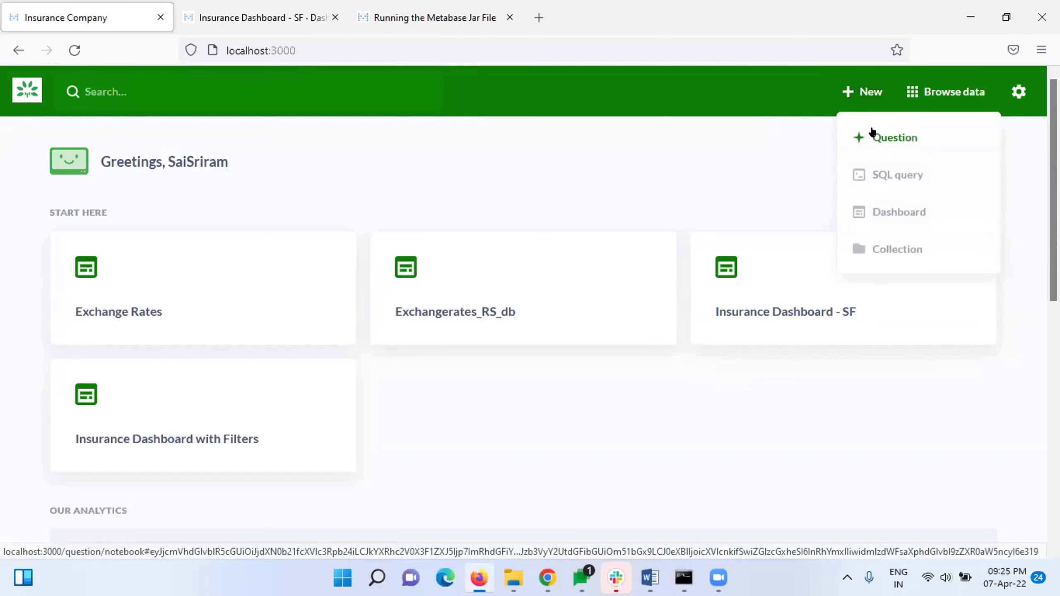
click(899, 136)
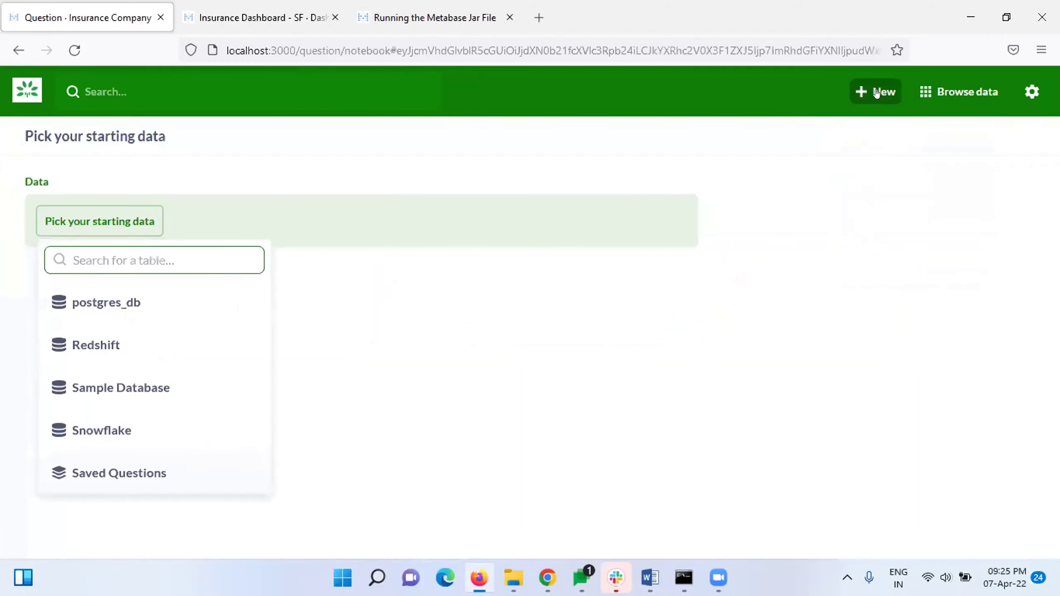
- Look over the kinds of new items that can be created and reopen the new question's data picker
click(877, 93)
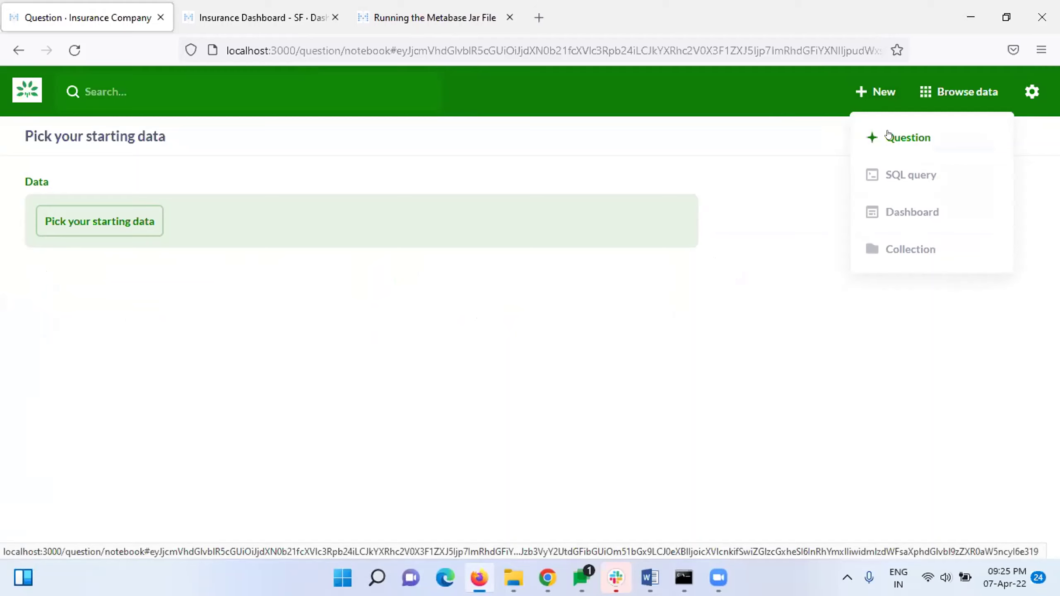
click(888, 135)
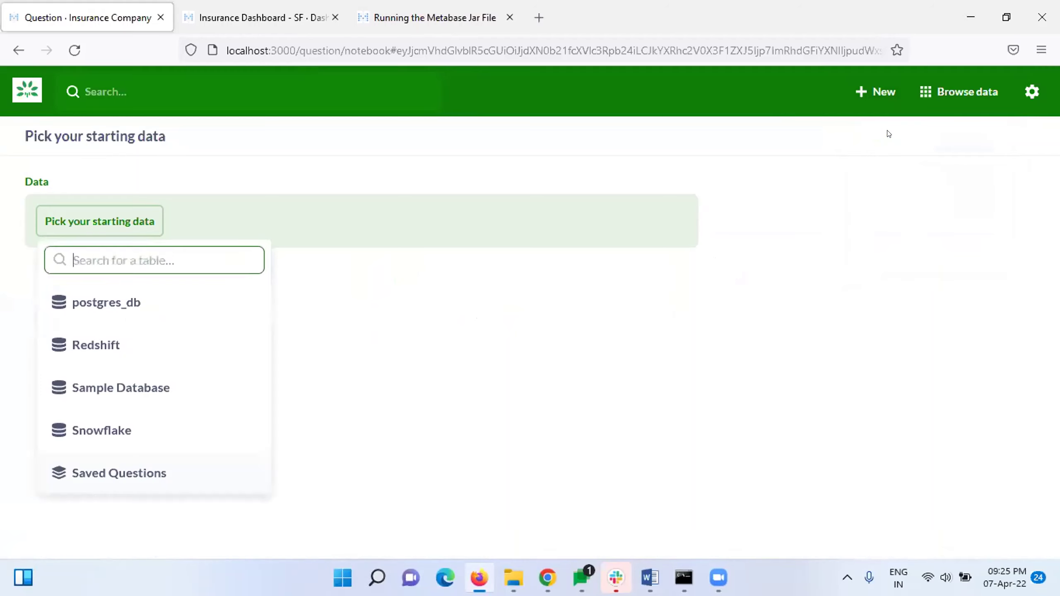
click(885, 102)
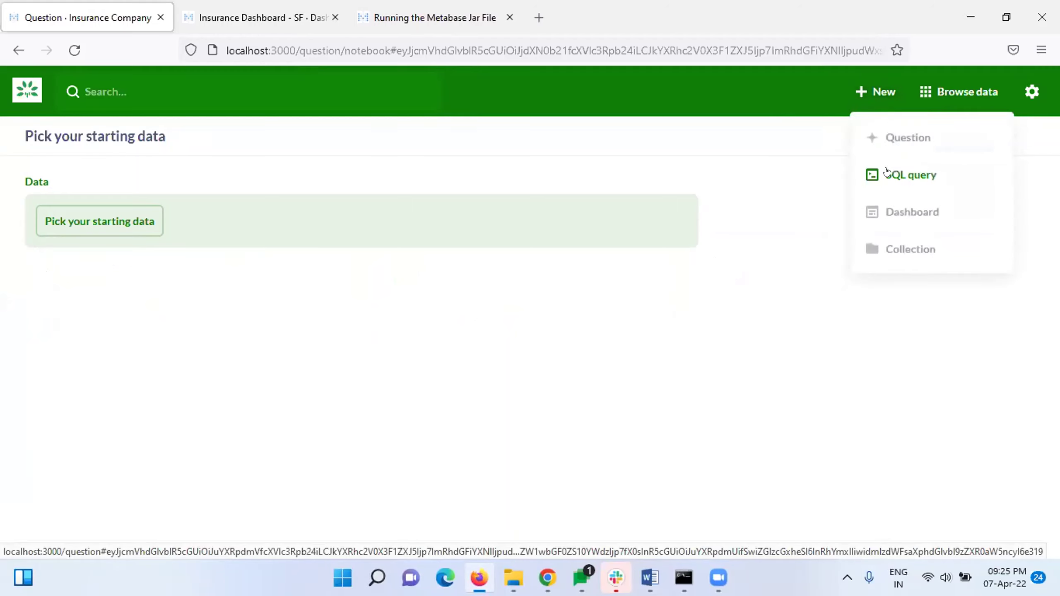
click(877, 92)
click(877, 92)
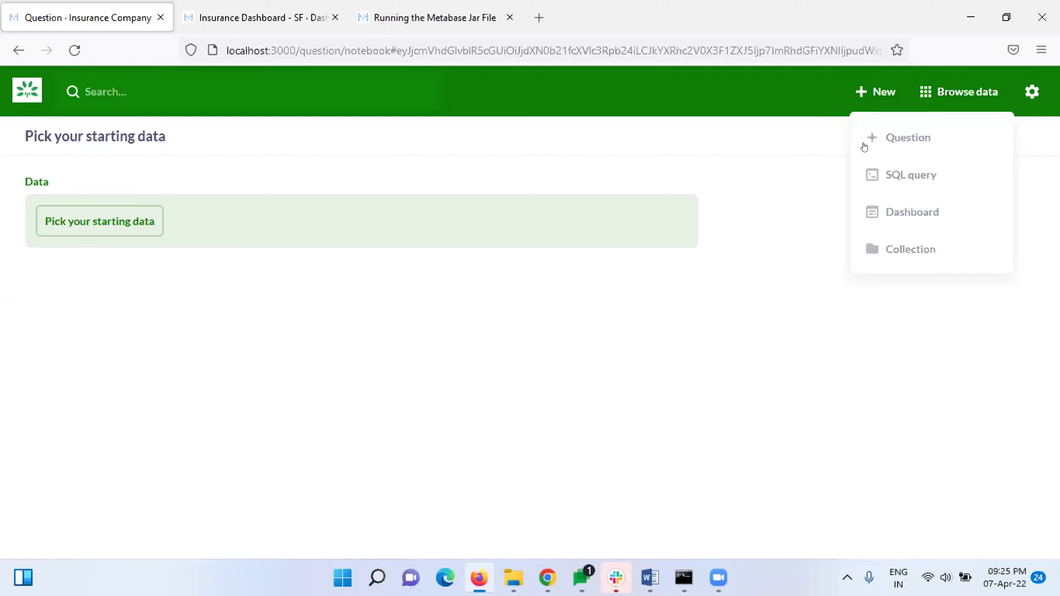
click(900, 134)
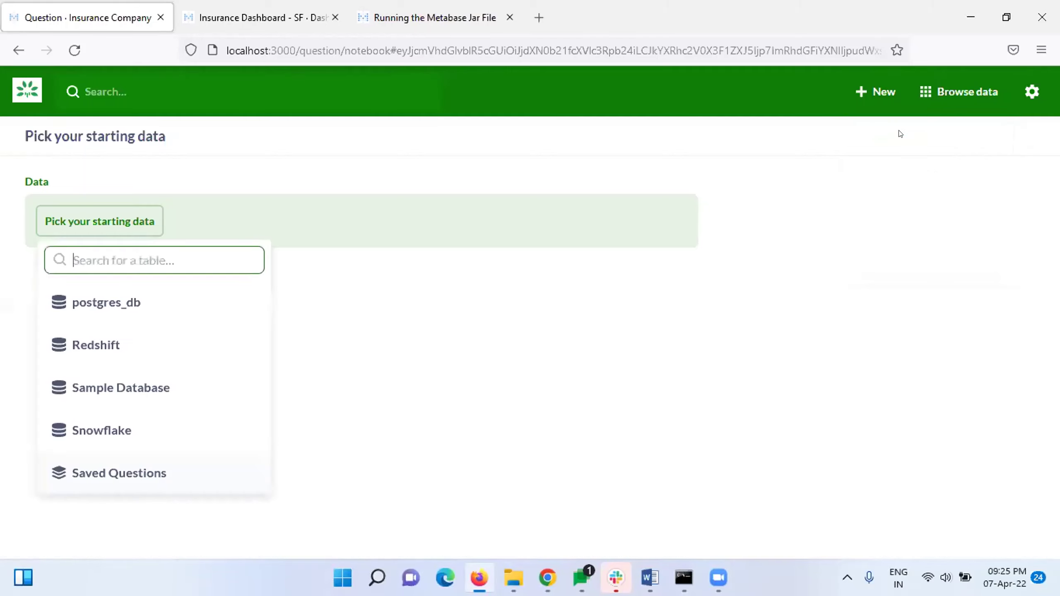
- Find the Insurance Data table in the Snowflake database by searching "insurance" and use it as the question's starting data
click(96, 431)
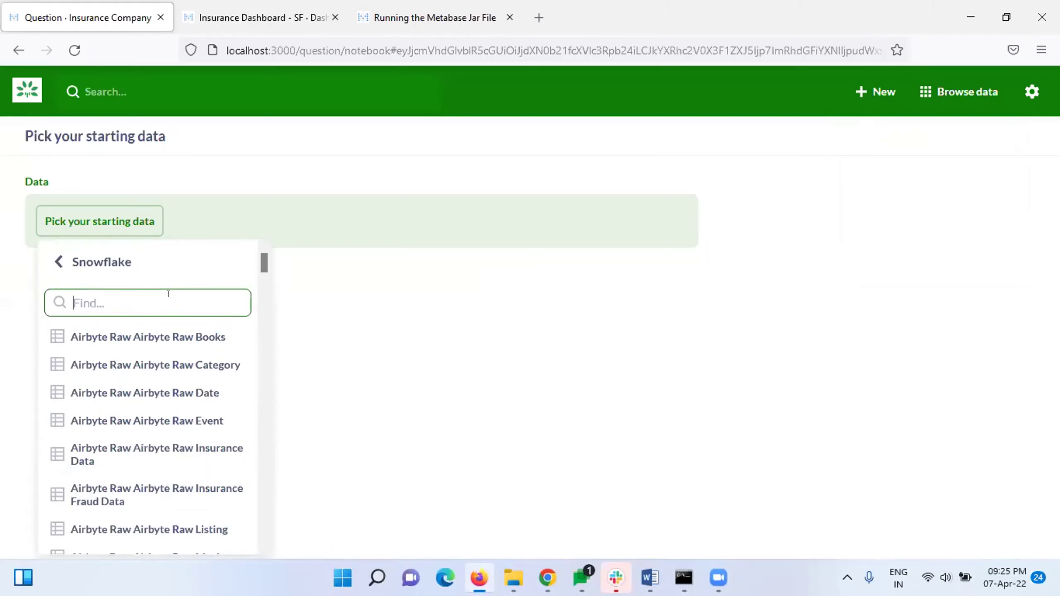
text(insua)
key(BackSpace)
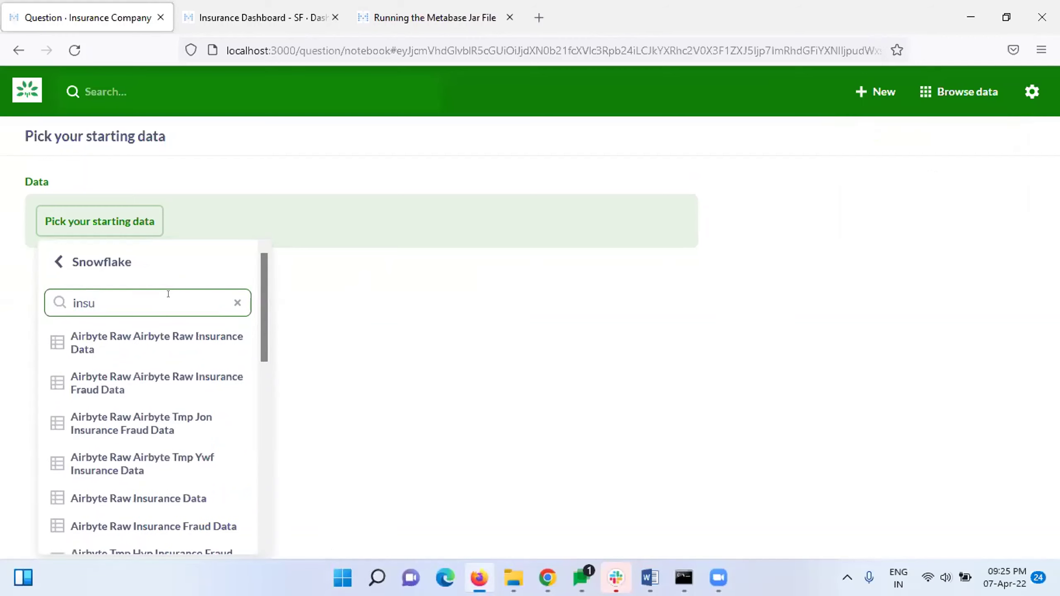
text(rance)
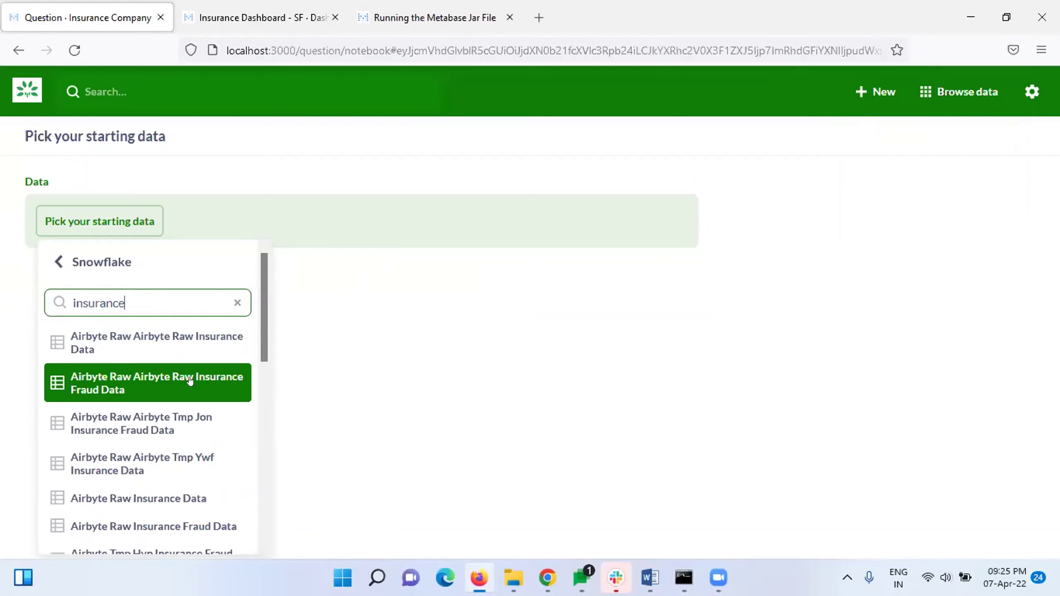
scroll(190, 381, down, 3)
scroll(190, 381, down, 5)
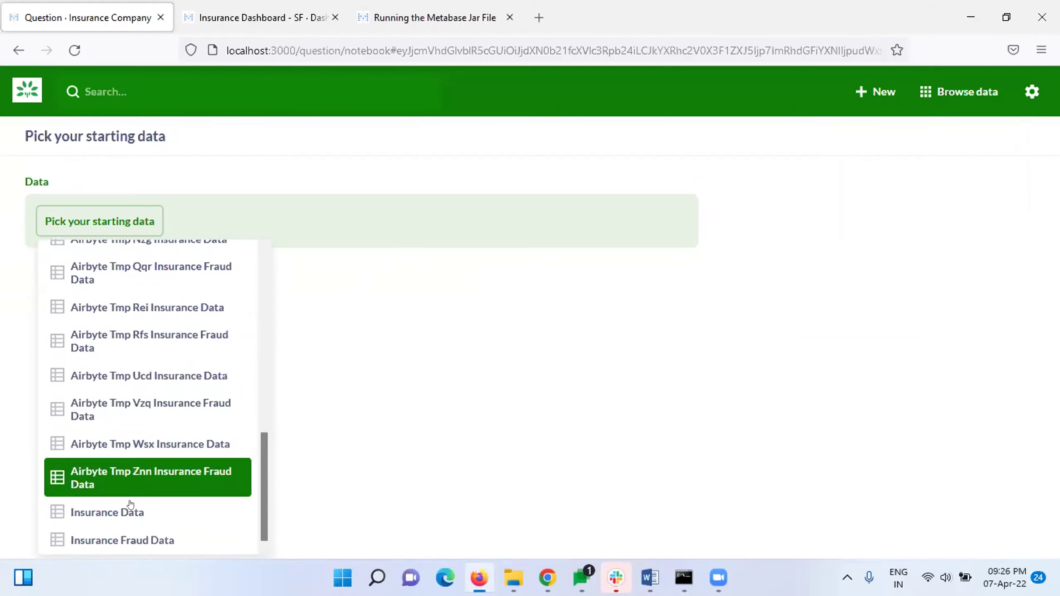
click(119, 513)
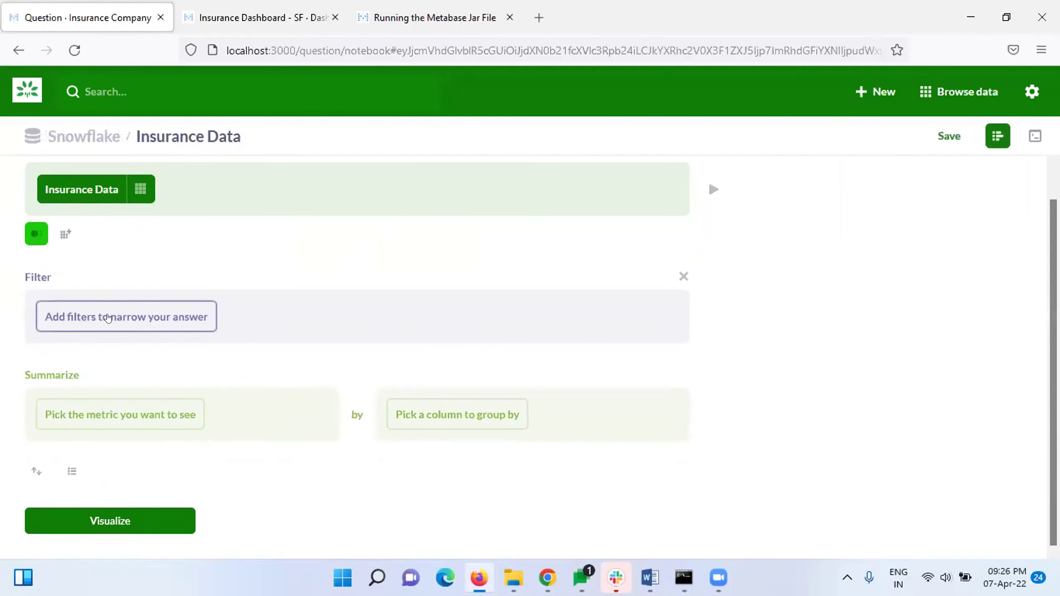
- Add a filter that keeps only rows where Bu is Corps
click(108, 318)
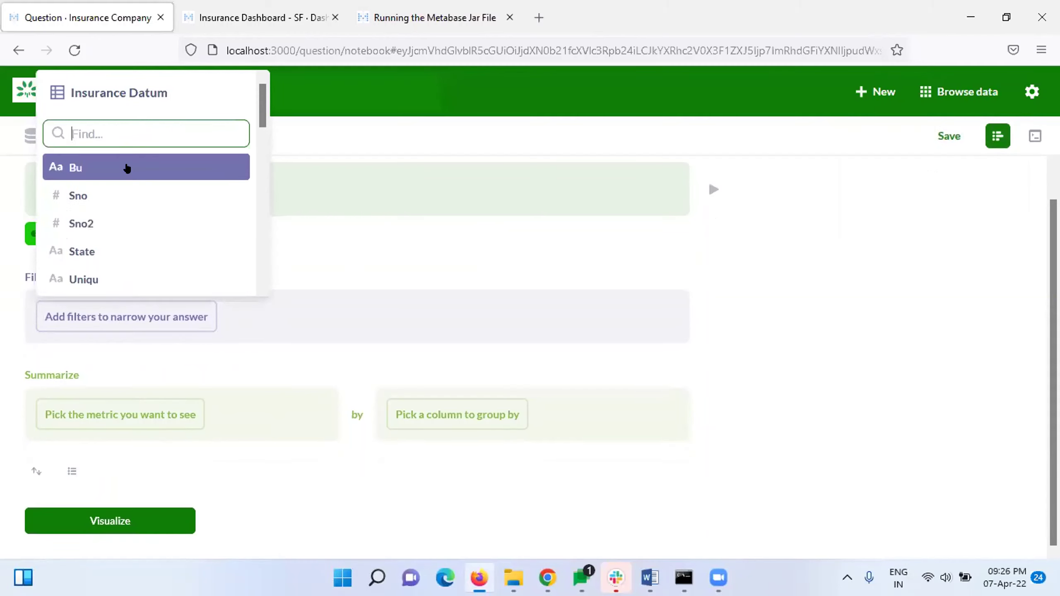
click(126, 167)
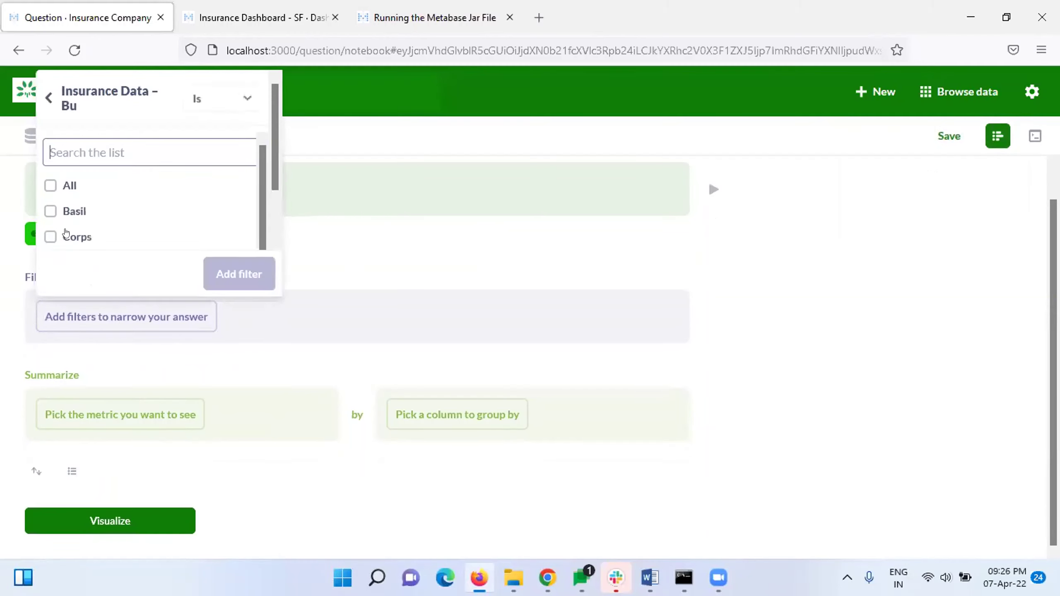
click(65, 232)
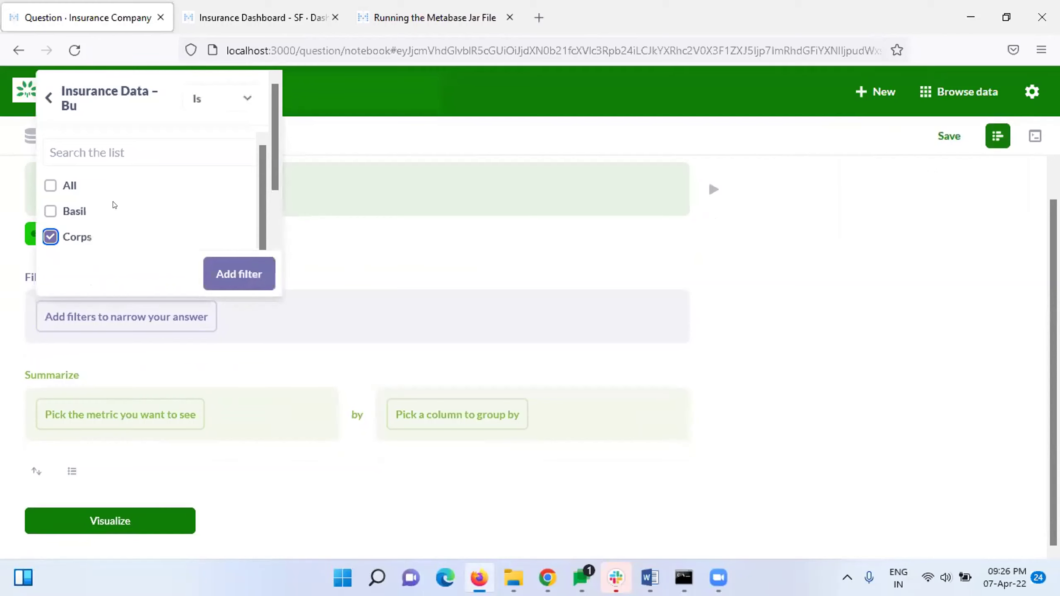
scroll(109, 206, down, 1)
click(245, 281)
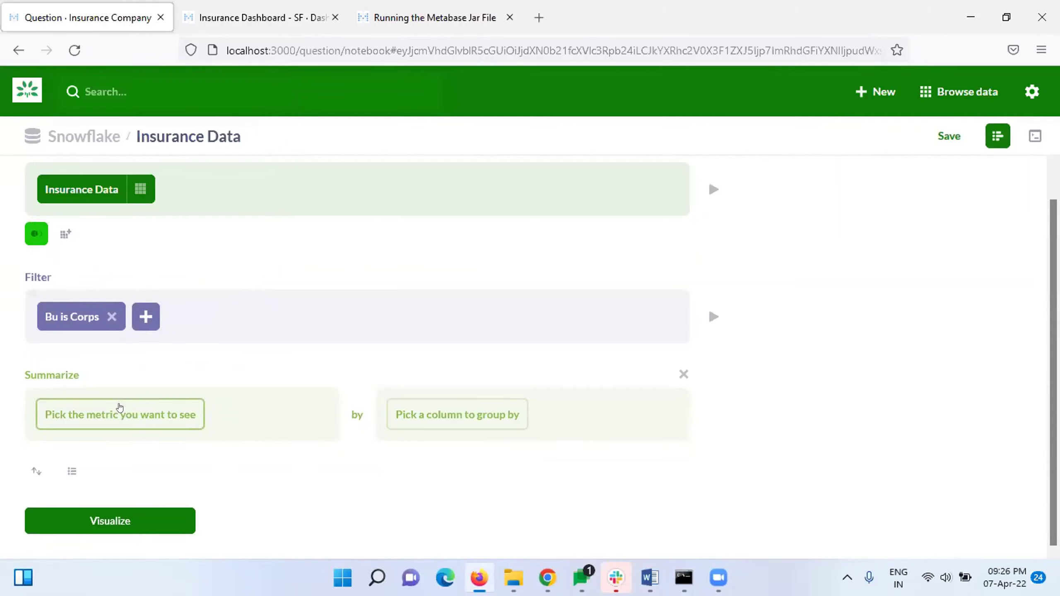
- Summarize the filtered data by the sum of Ytd Actual and visualize the result
click(120, 410)
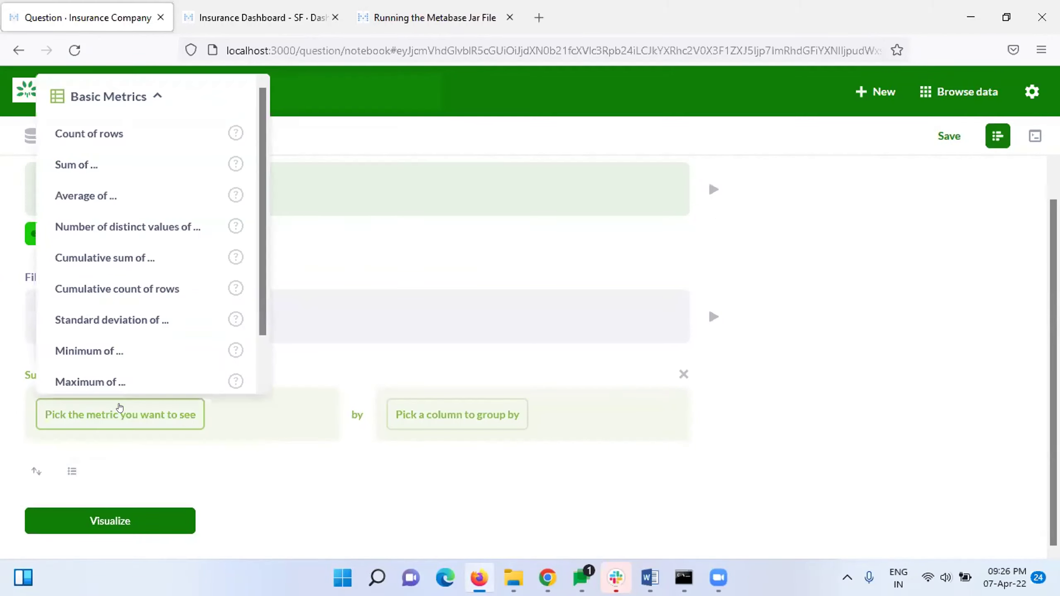
click(144, 159)
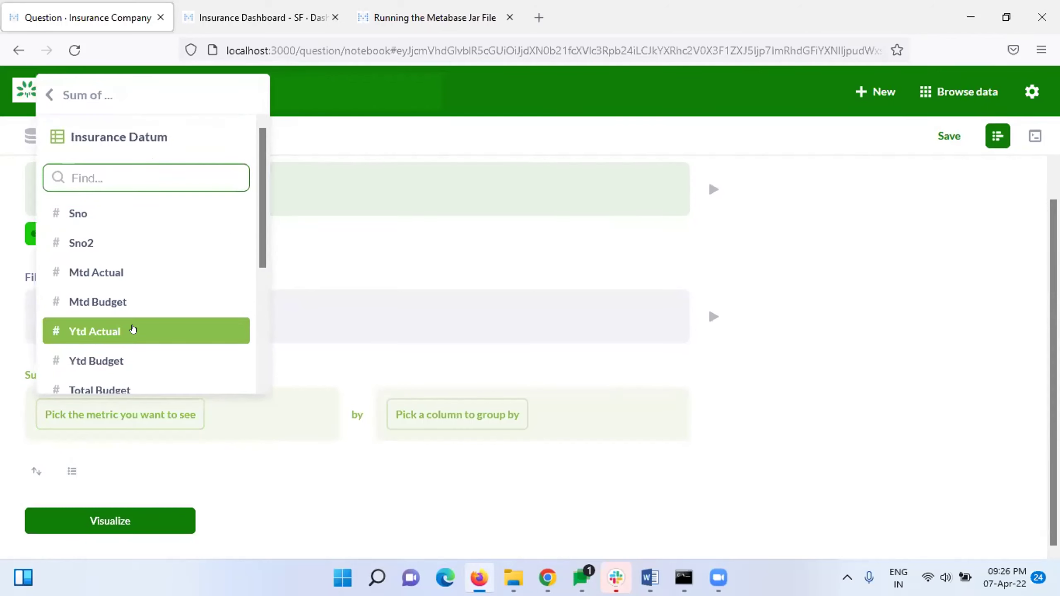
click(136, 331)
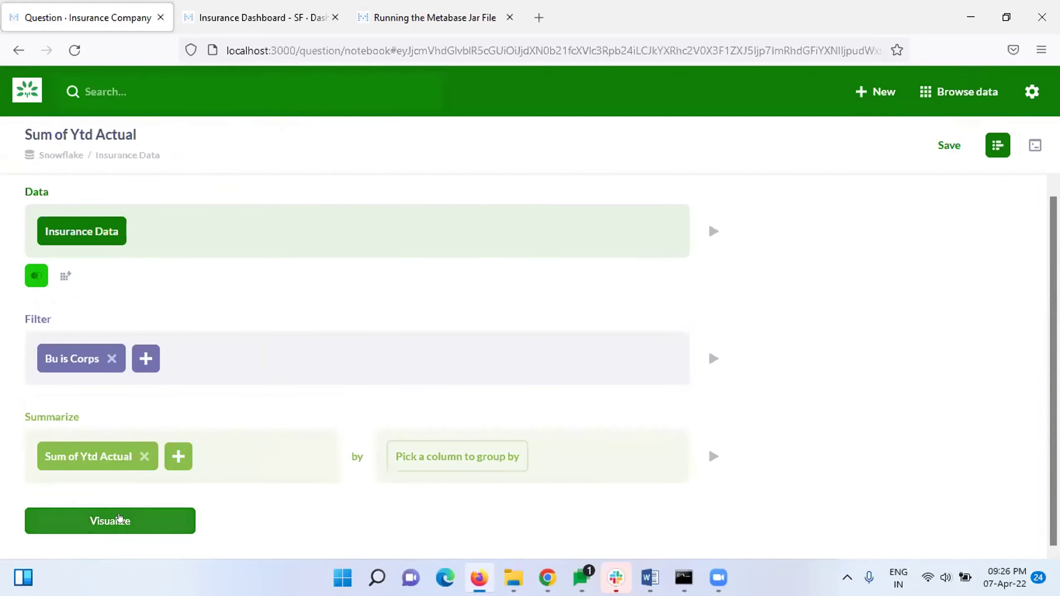
click(119, 518)
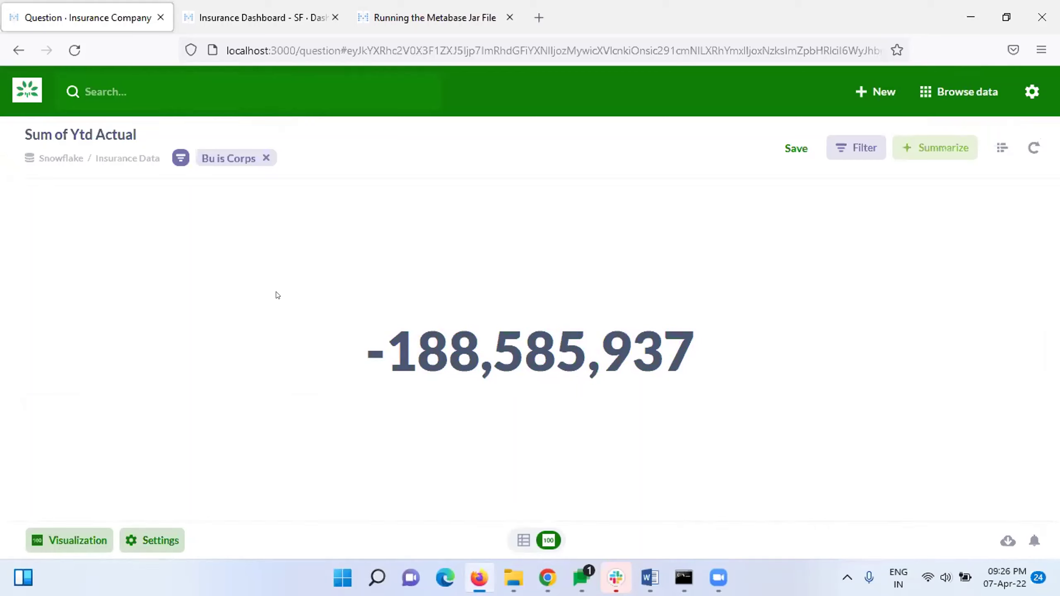
- Look through the available visualization types and change the result's display to Progress
click(63, 545)
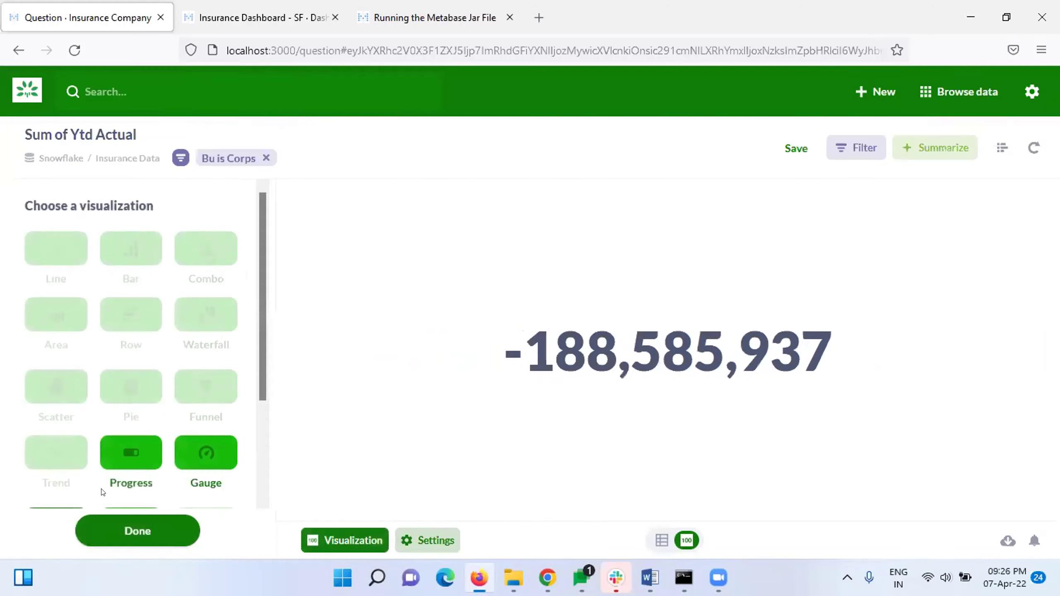
scroll(120, 333, down, 3)
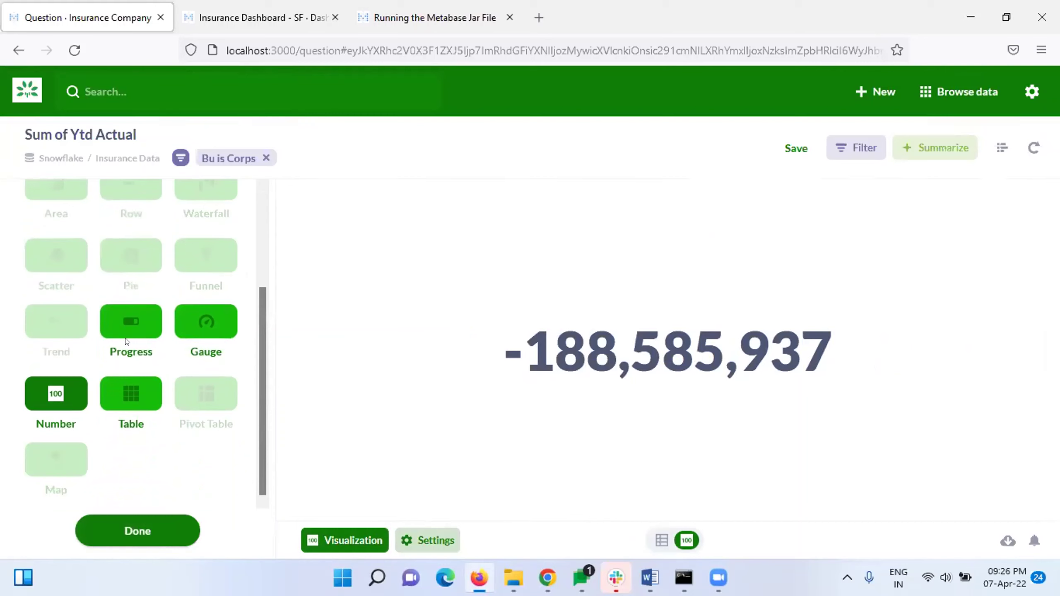
scroll(121, 334, up, 3)
scroll(120, 333, down, 2)
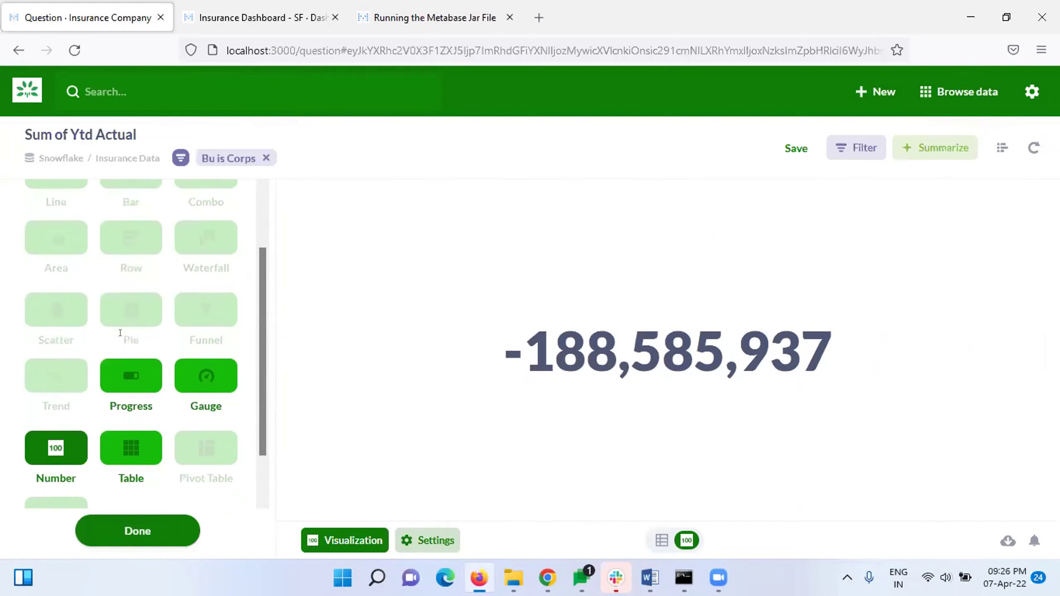
scroll(120, 333, down, 1)
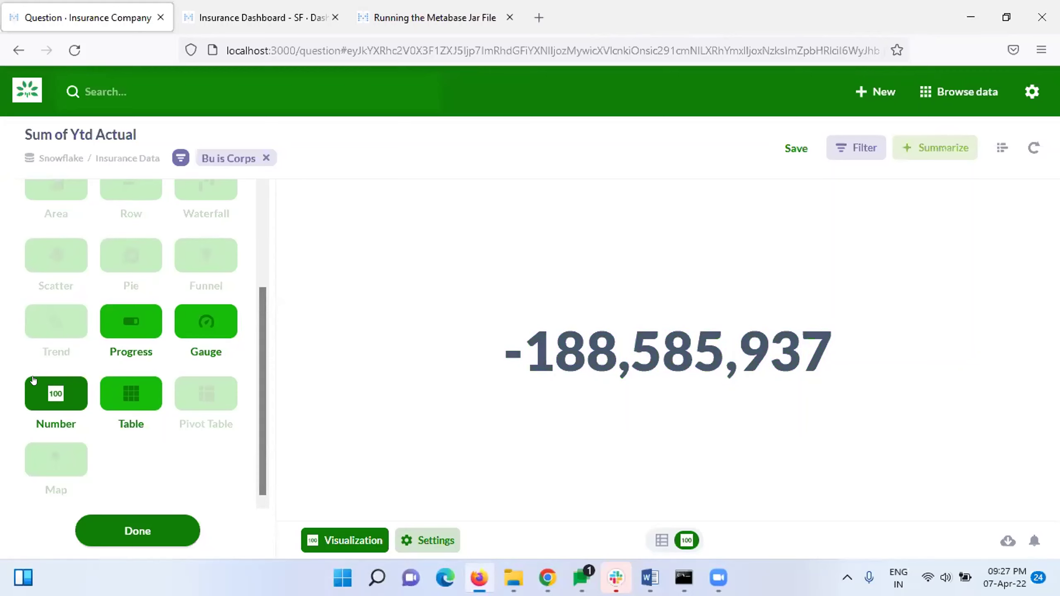
click(142, 317)
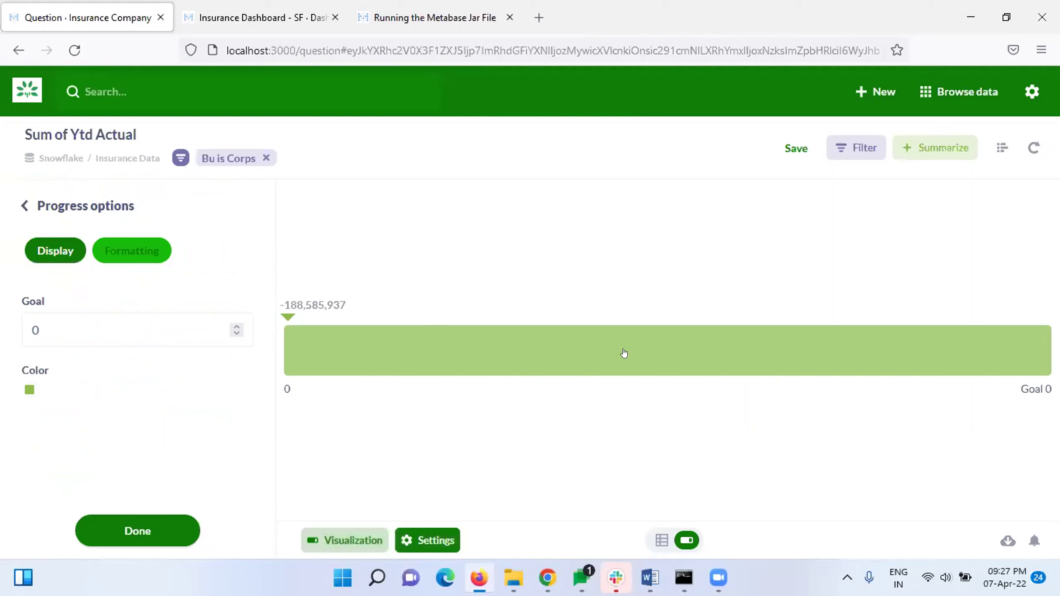
- Set the progress bar's number style to Currency and review its remaining formatting options
click(133, 255)
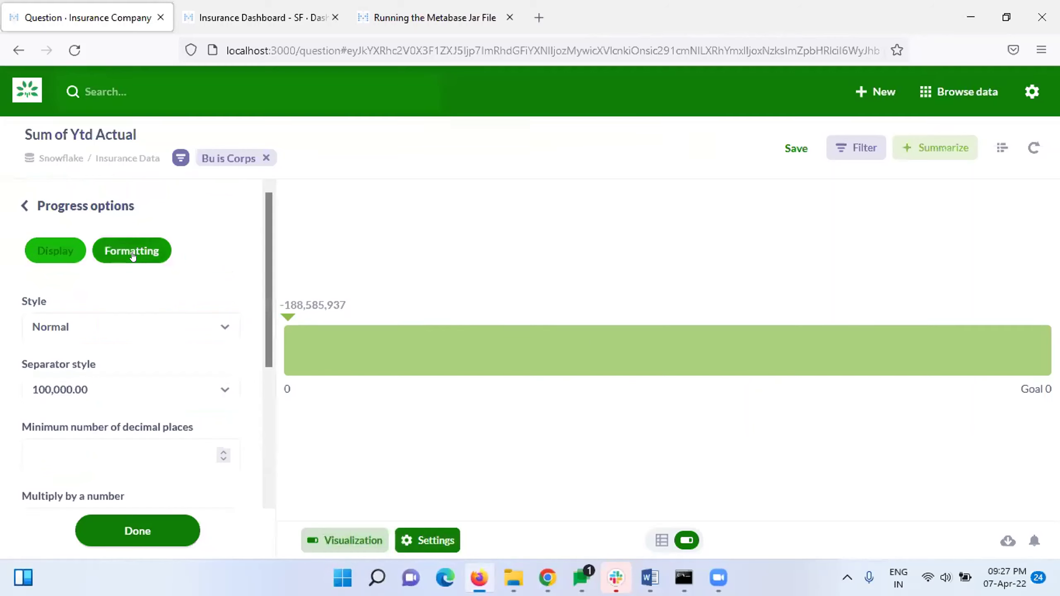
click(105, 331)
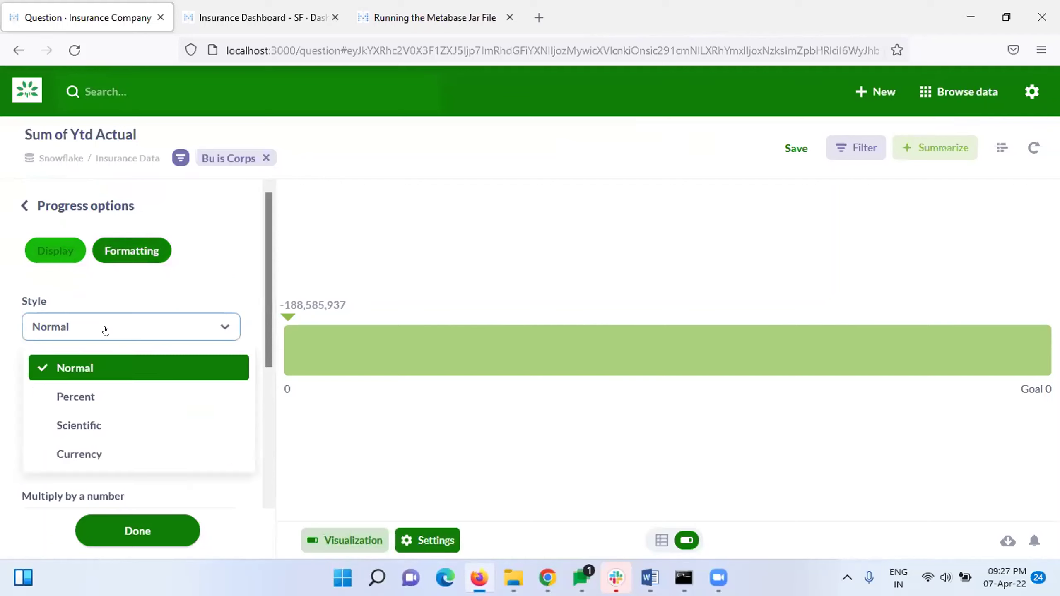
click(91, 452)
scroll(133, 405, down, 3)
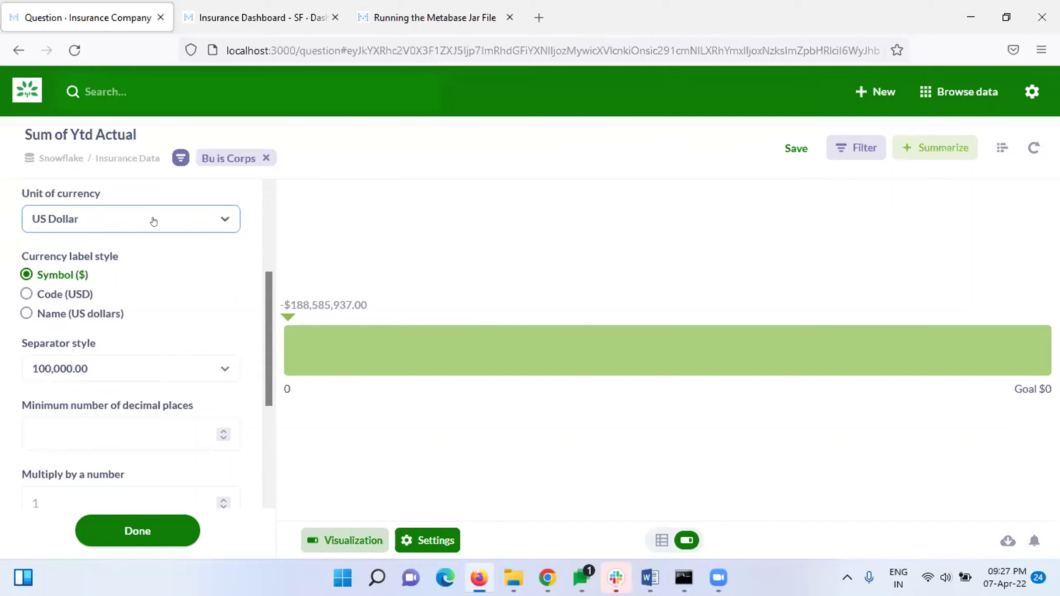
scroll(141, 266, down, 3)
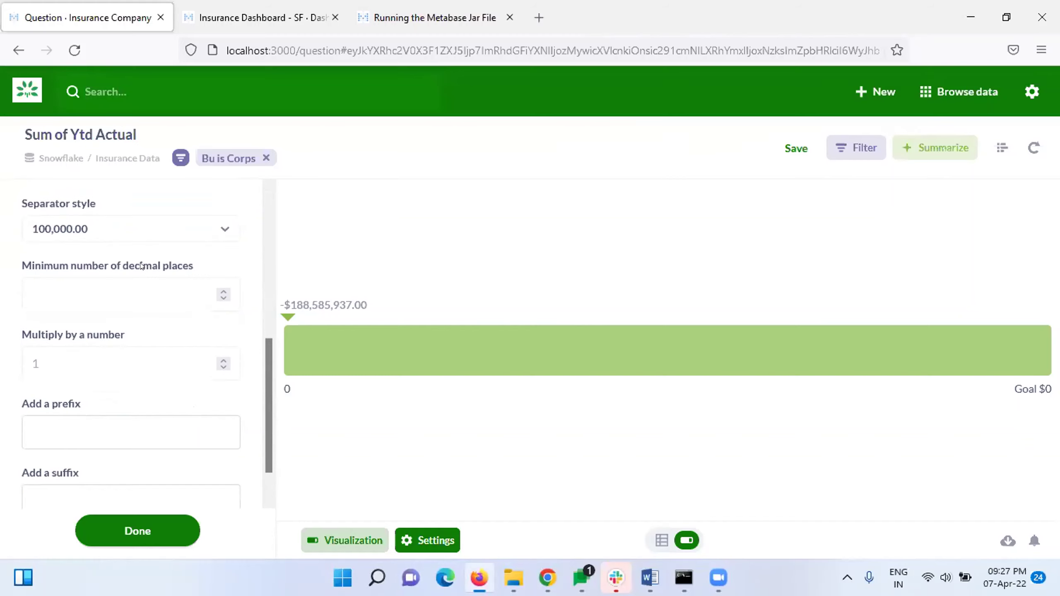
scroll(141, 266, up, 10)
- Try light teal for the progress bar, settle on orange as its color, and finish the visualization options
click(55, 251)
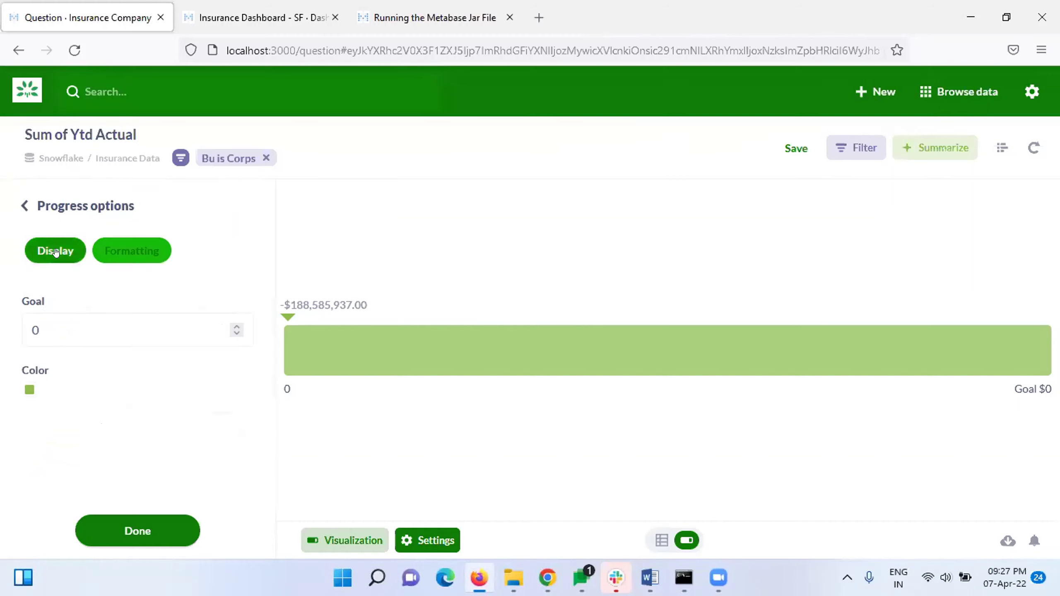
click(179, 330)
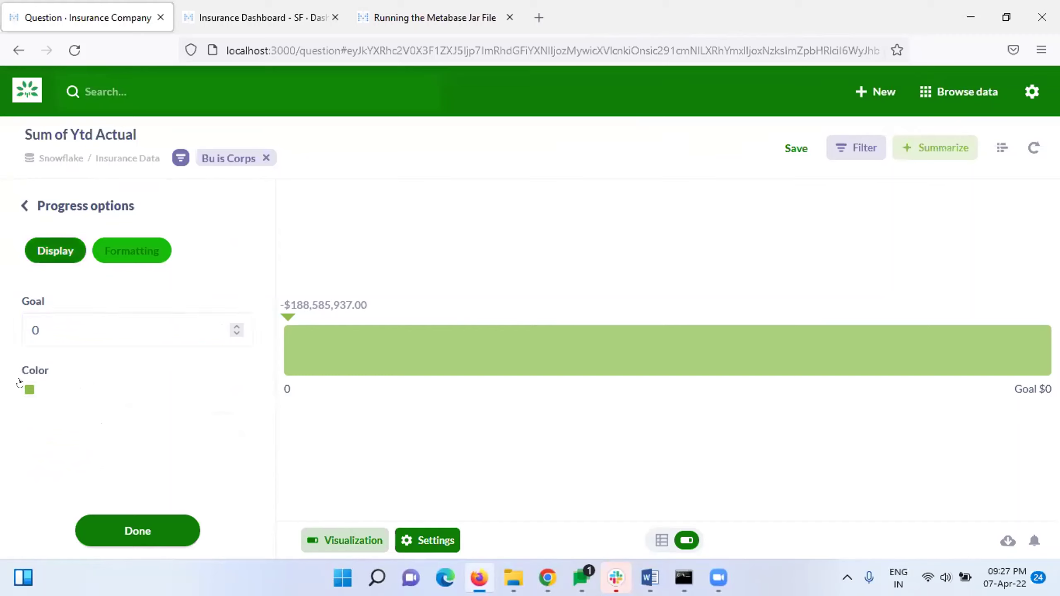
click(30, 389)
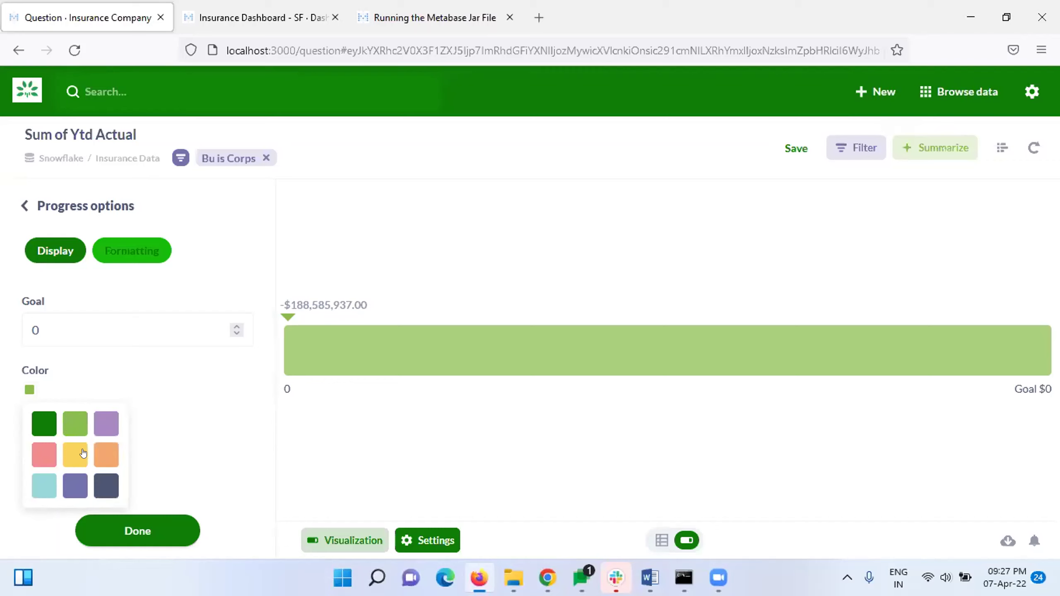
click(32, 483)
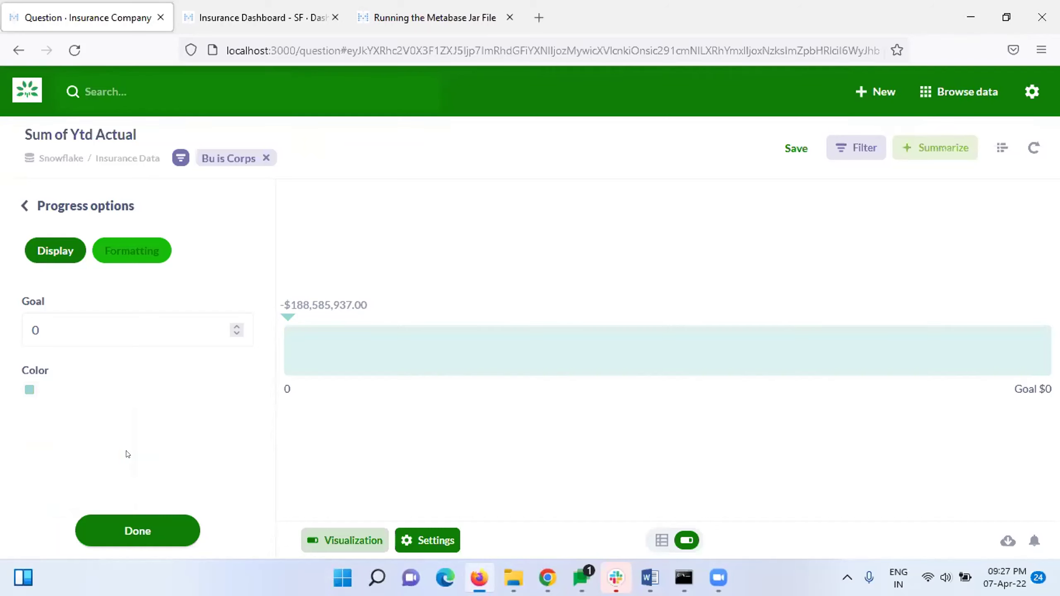
click(29, 391)
click(101, 448)
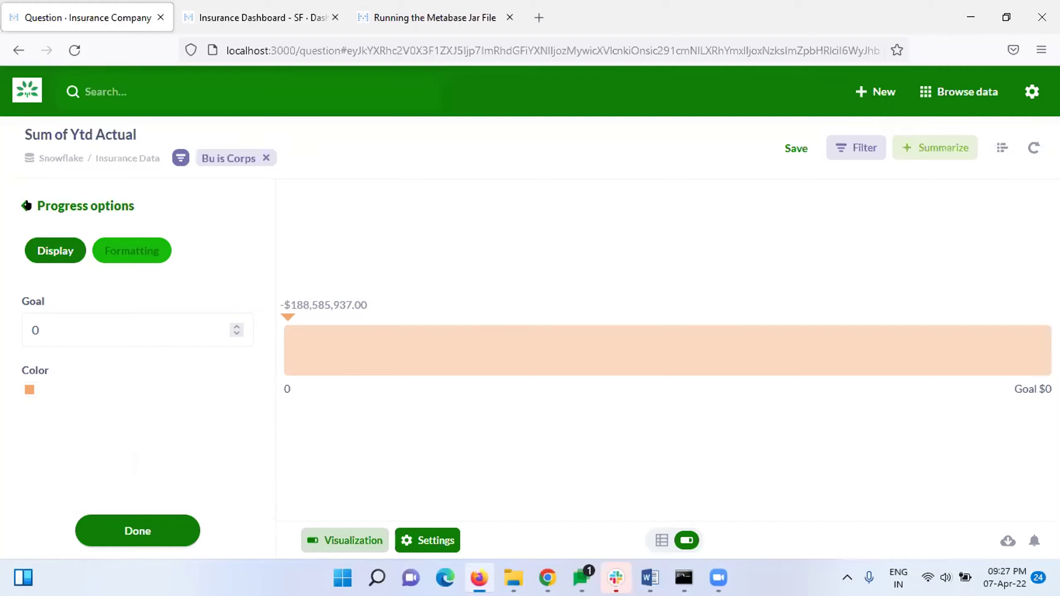
click(141, 518)
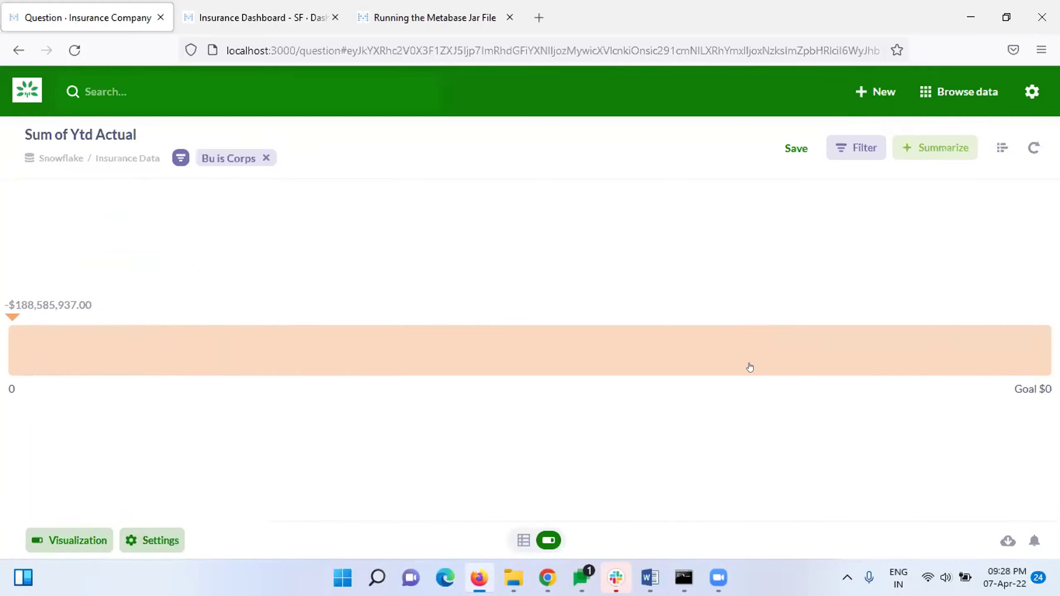
- Save the question as "YTD Actual for Coprs BU" in the Our analytics collection
click(797, 149)
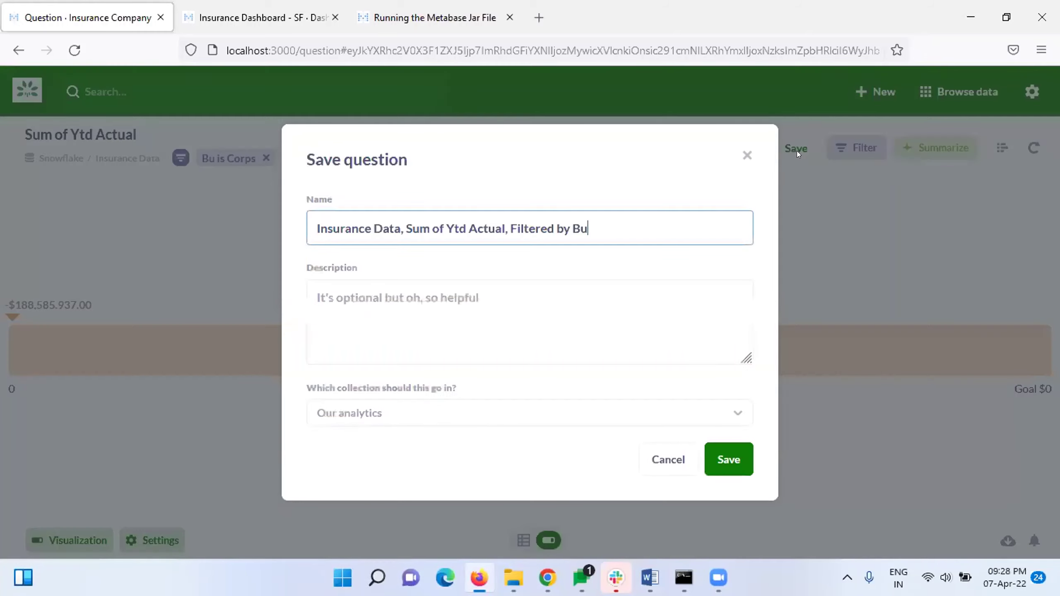
key(BackSpace)
key(BackSpace)
key(BackSpace)
key(BackSpace)
key(BackSpace)
key(BackSpace)
key(BackSpace)
key(BackSpace)
key(BackSpace)
key(BackSpace)
key(BackSpace)
key(BackSpace)
key(BackSpace)
key(BackSpace)
key(BackSpace)
key(BackSpace)
key(BackSpace)
key(BackSpace)
key(BackSpace)
key(BackSpace)
key(BackSpace)
key(BackSpace)
key(BackSpace)
key(BackSpace)
key(BackSpace)
key(BackSpace)
key(BackSpace)
key(BackSpace)
key(BackSpace)
key(BackSpace)
key(BackSpace)
key(BackSpace)
key(BackSpace)
key(BackSpace)
key(BackSpace)
key(BackSpace)
key(BackSpace)
key(BackSpace)
key(BackSpace)
key(BackSpace)
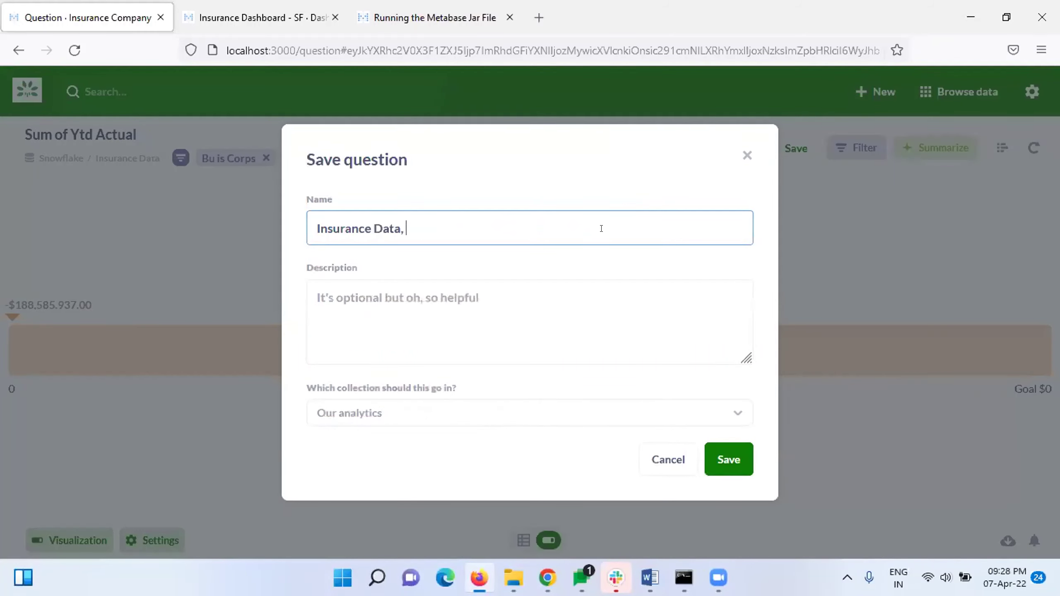
text(Y)
key(BackSpace)
text(YTD Act)
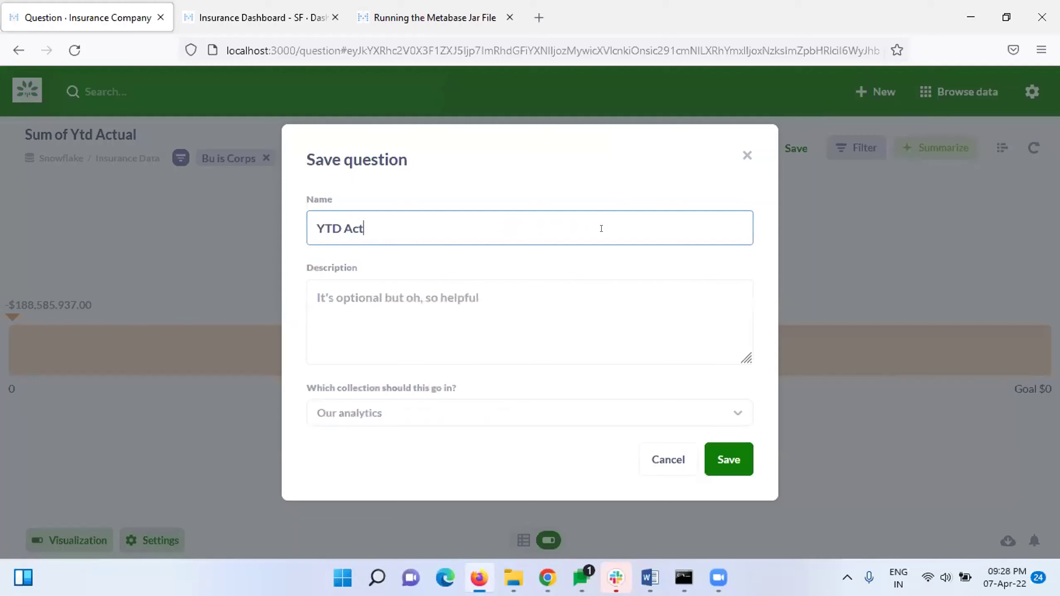
text(ual for Coprs BU)
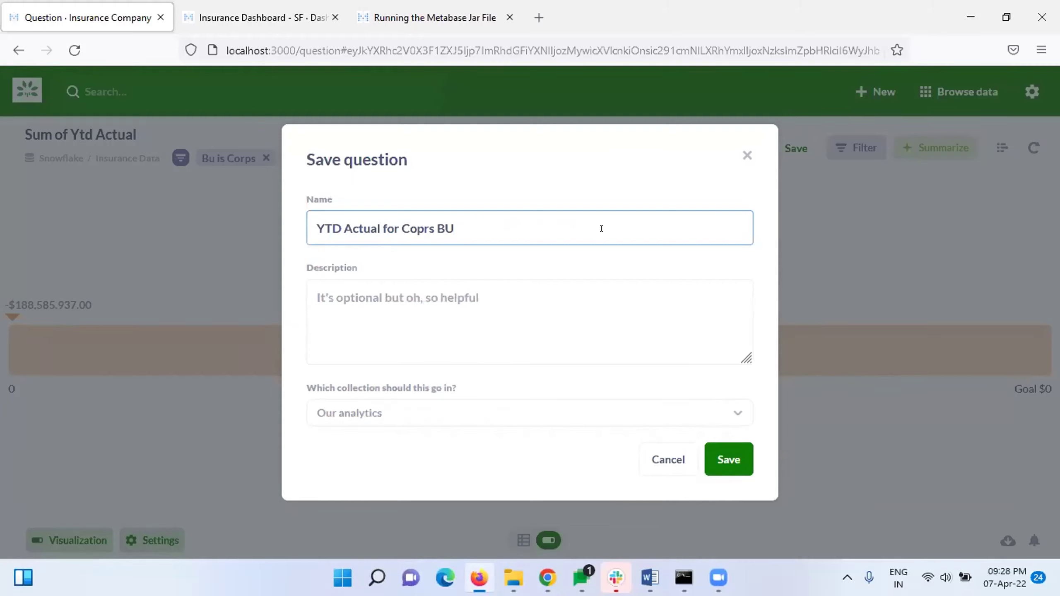
click(728, 457)
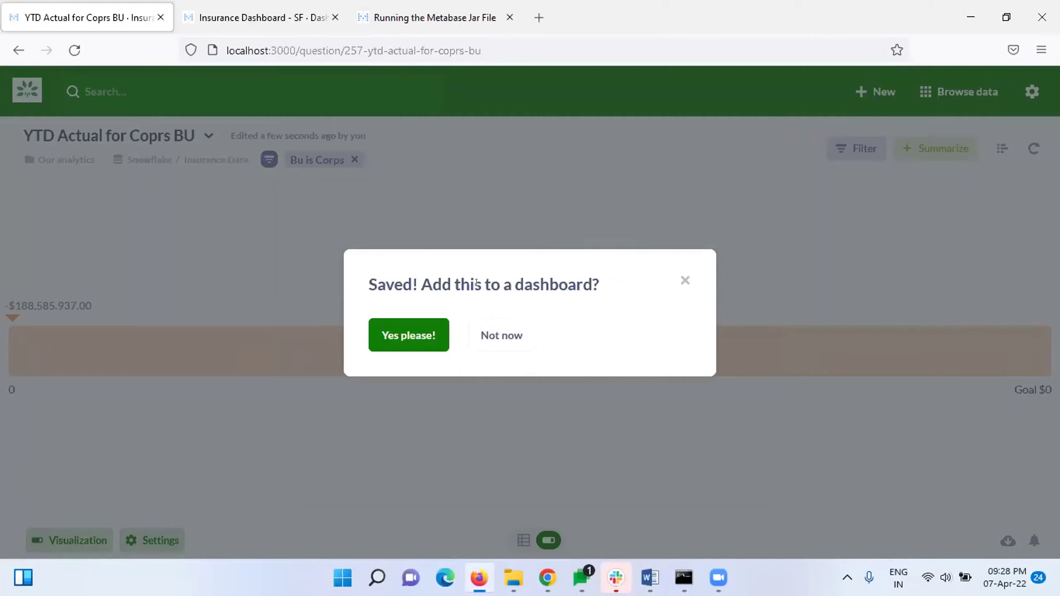
- Add the saved question to the existing "Insurance Dashboard - SF" dashboard
click(405, 334)
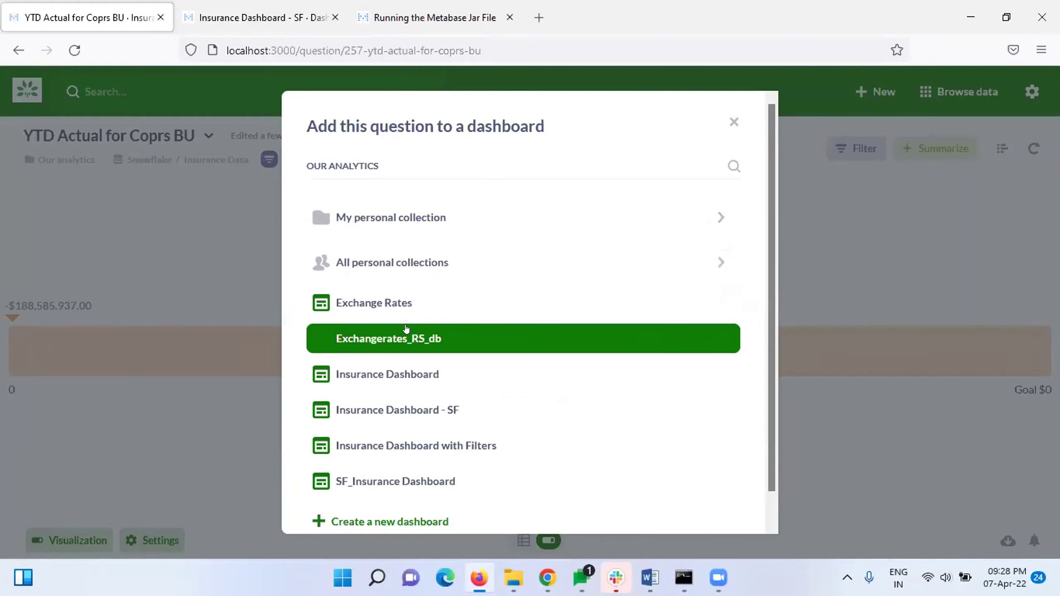
scroll(500, 341, down, 1)
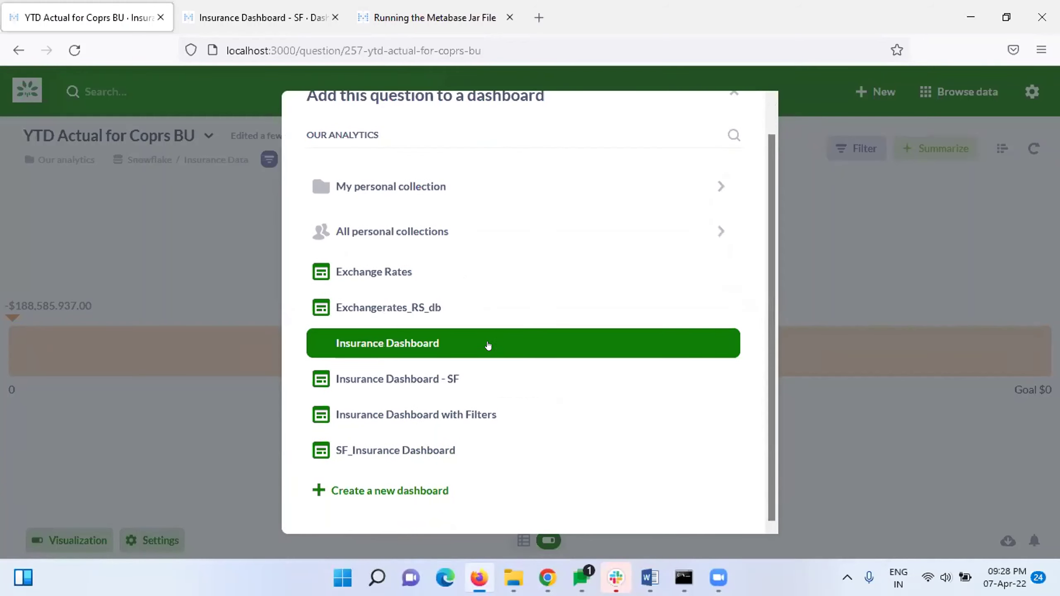
click(516, 379)
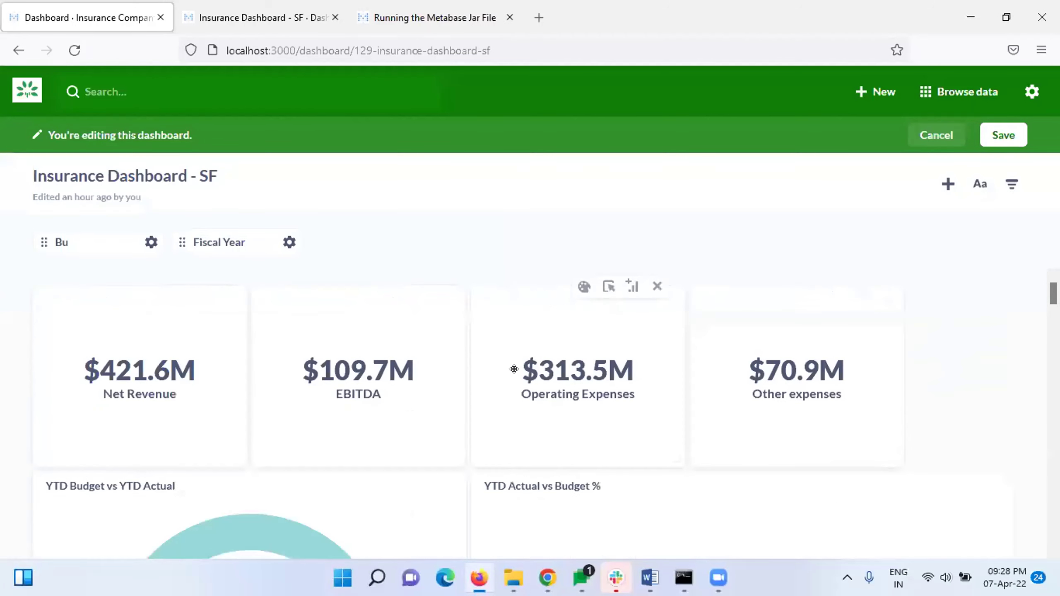
- Enlarge the "YTD Actual for Coprs BU" card to the size of the neighbouring "YTD Actual for Basil" card and save the dashboard
scroll(514, 369, down, 3)
scroll(515, 369, down, 15)
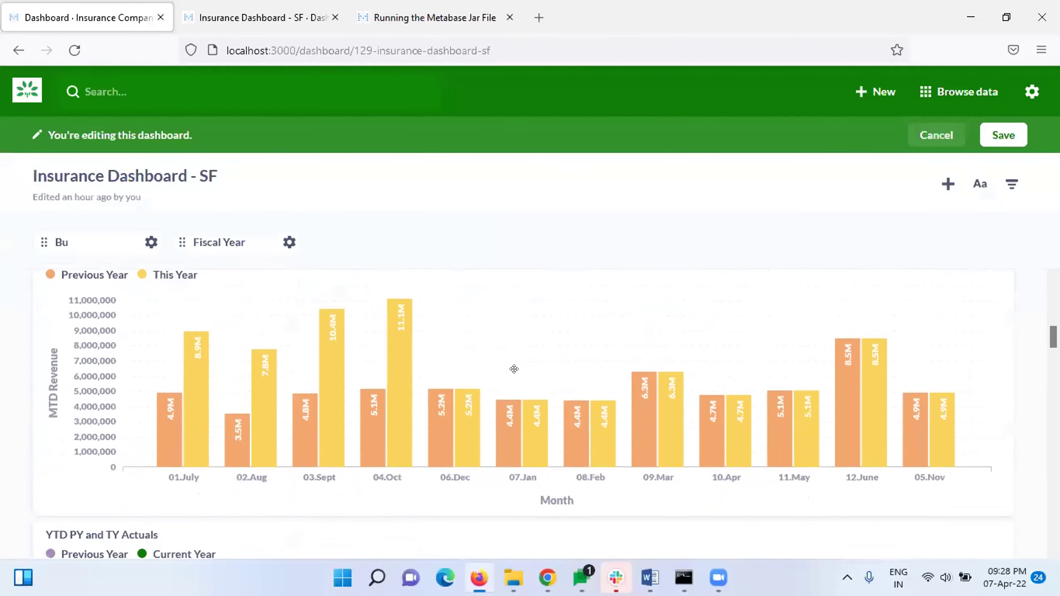
scroll(514, 369, down, 10)
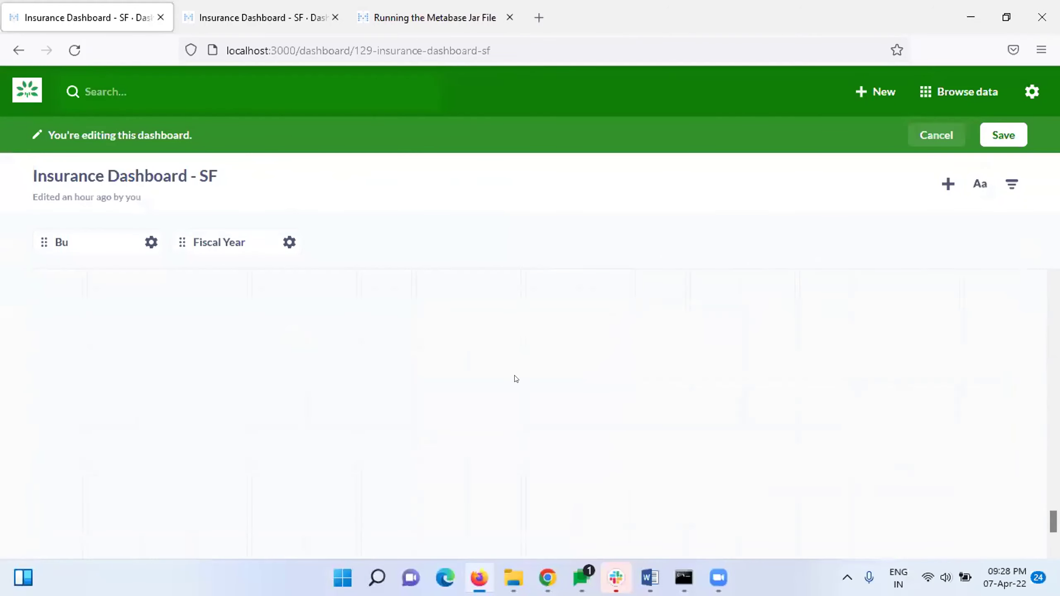
scroll(516, 379, up, 6)
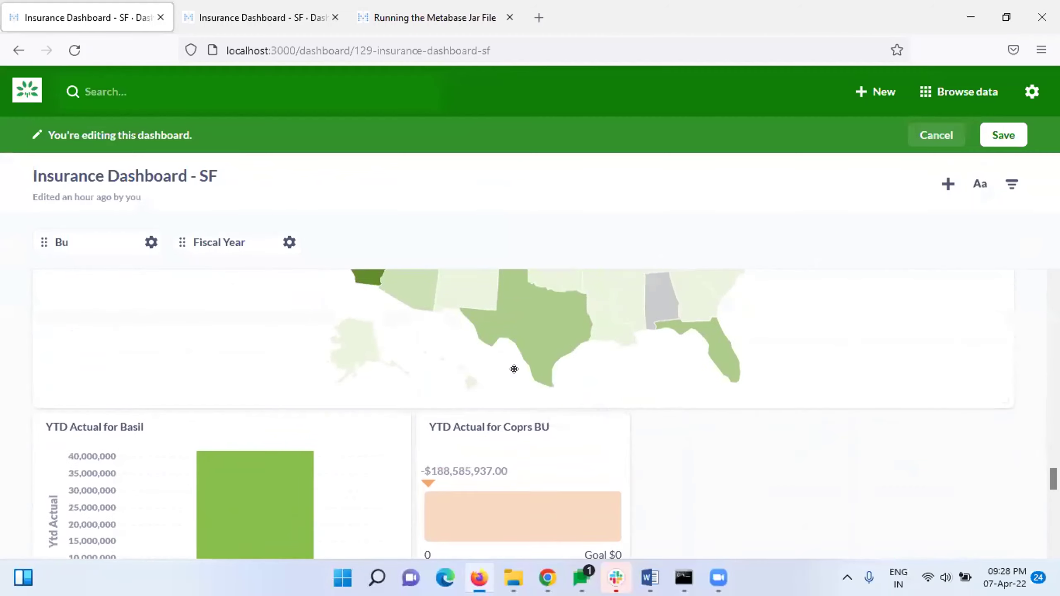
scroll(517, 379, down, 6)
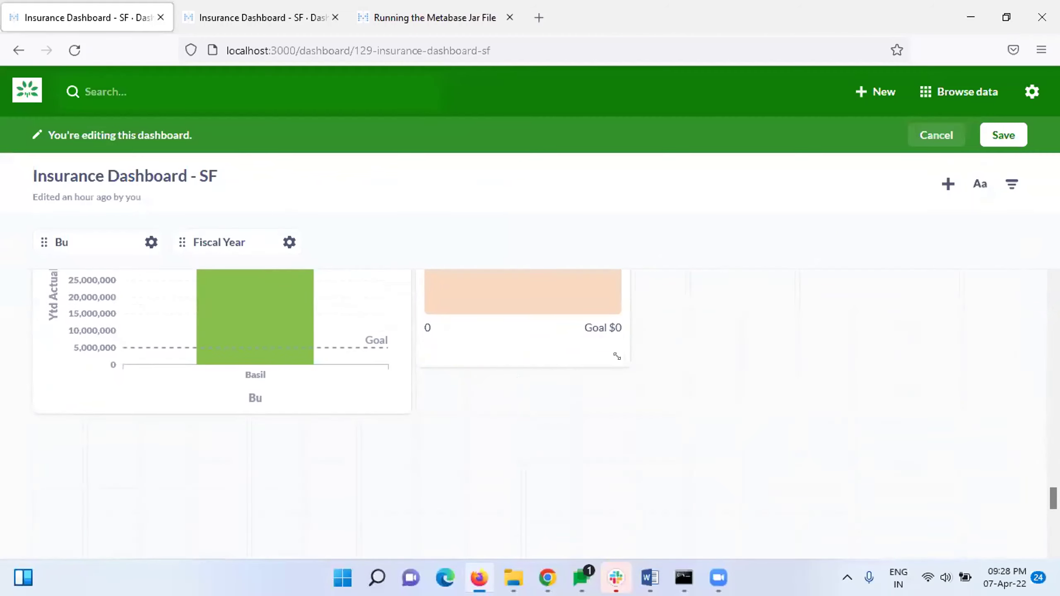
drag(618, 356, 763, 404)
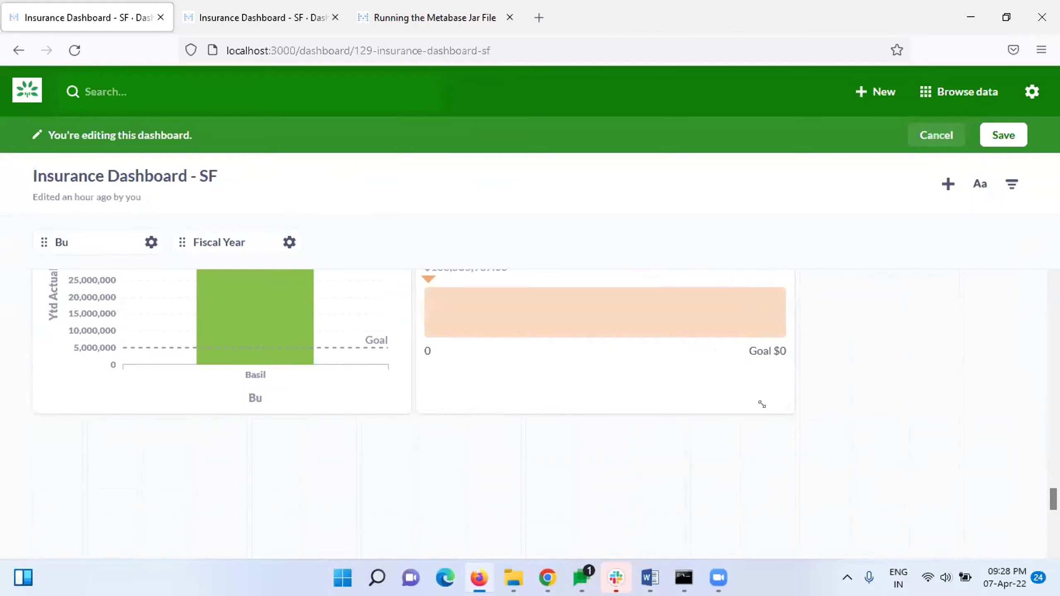
scroll(687, 356, up, 2)
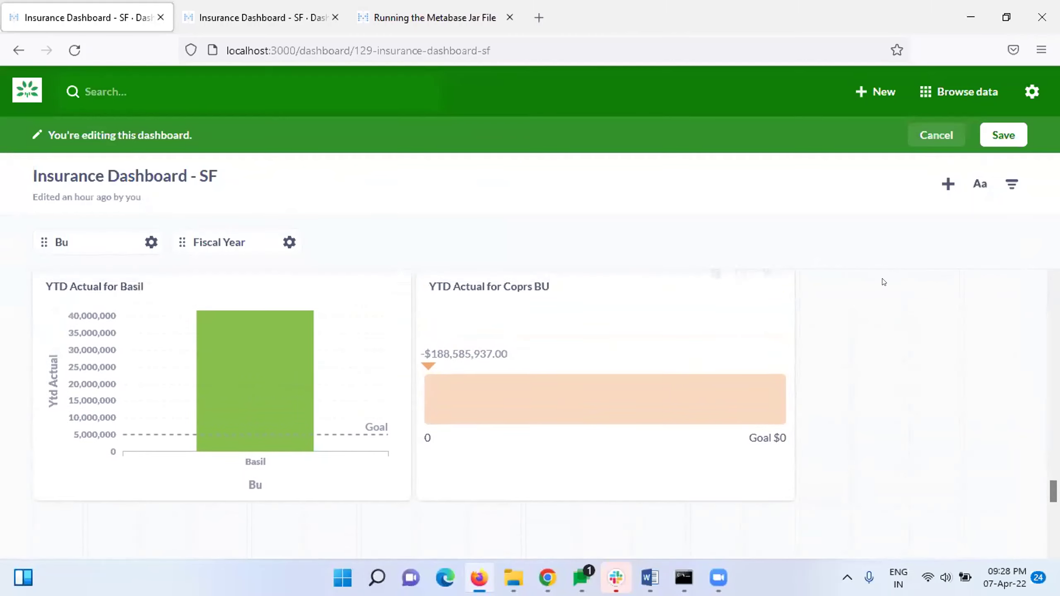
click(1010, 134)
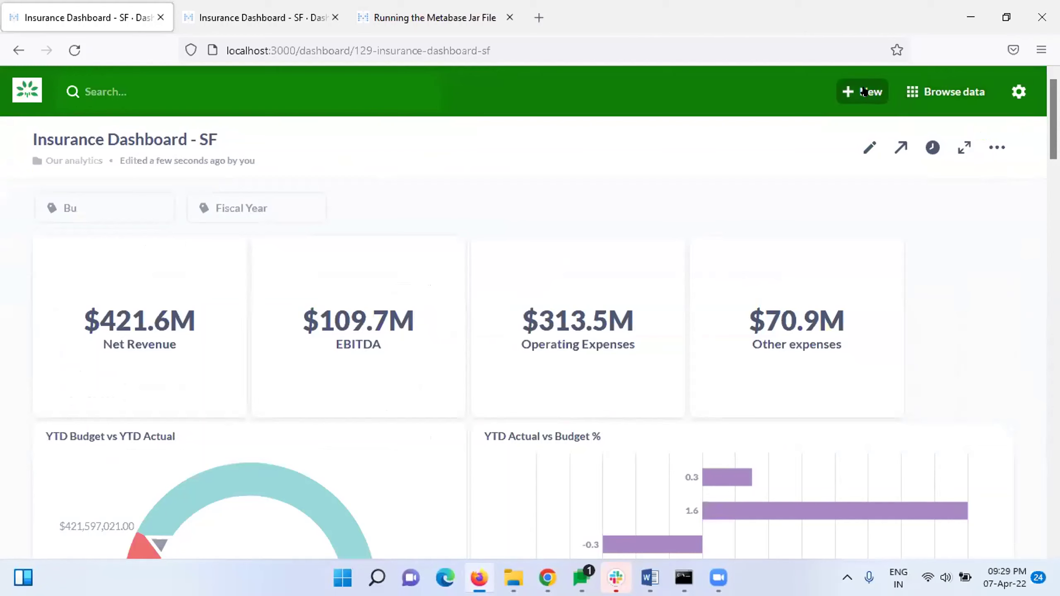
- Open the MTD Revenue question from the dashboard and show its SQL query in the editor
click(863, 91)
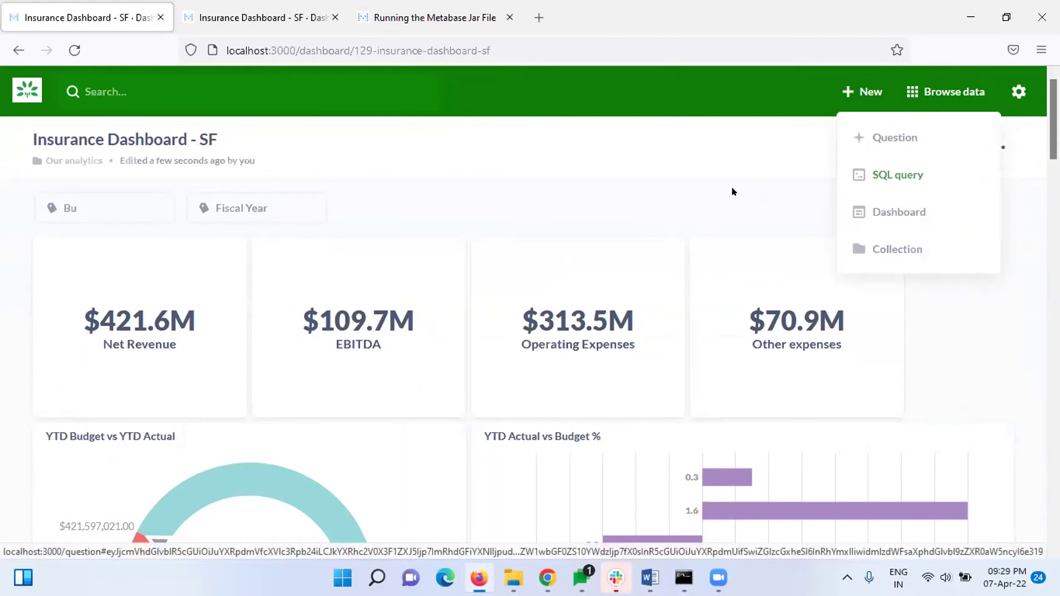
mouse_move(603, 327)
scroll(603, 327, down, 10)
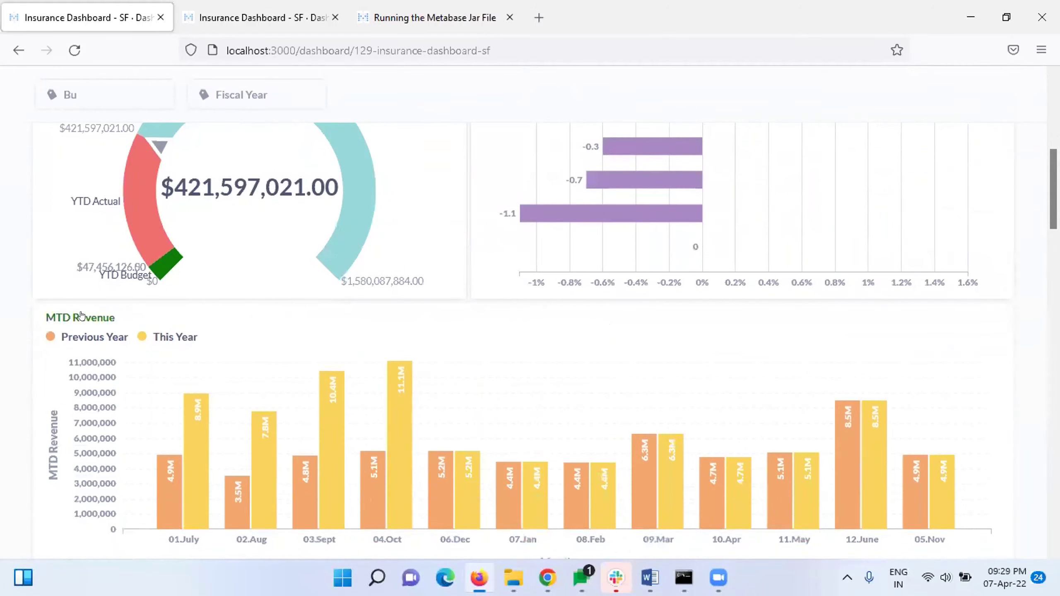
click(81, 316)
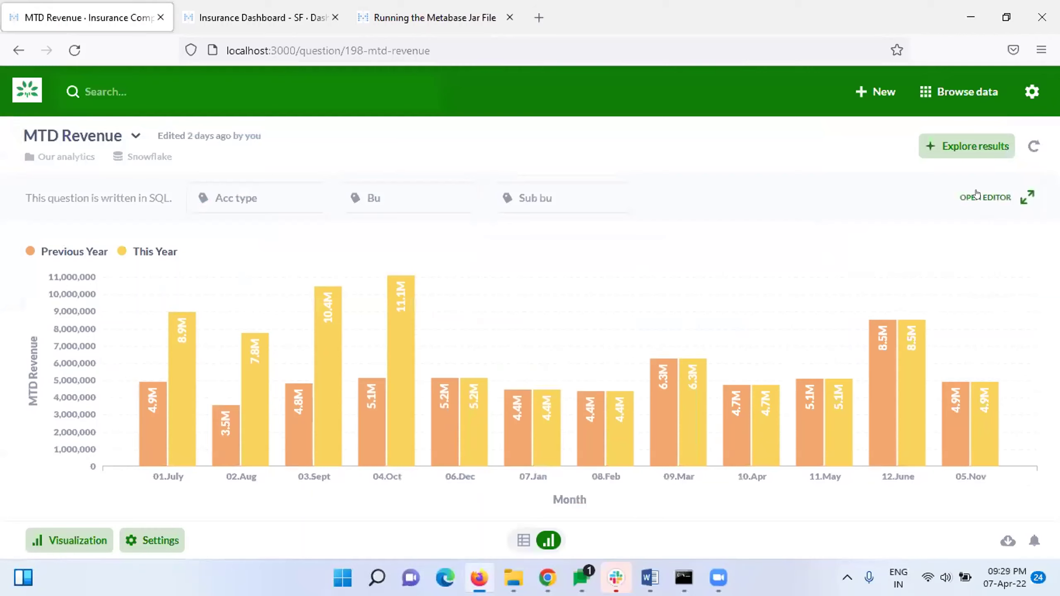
click(991, 198)
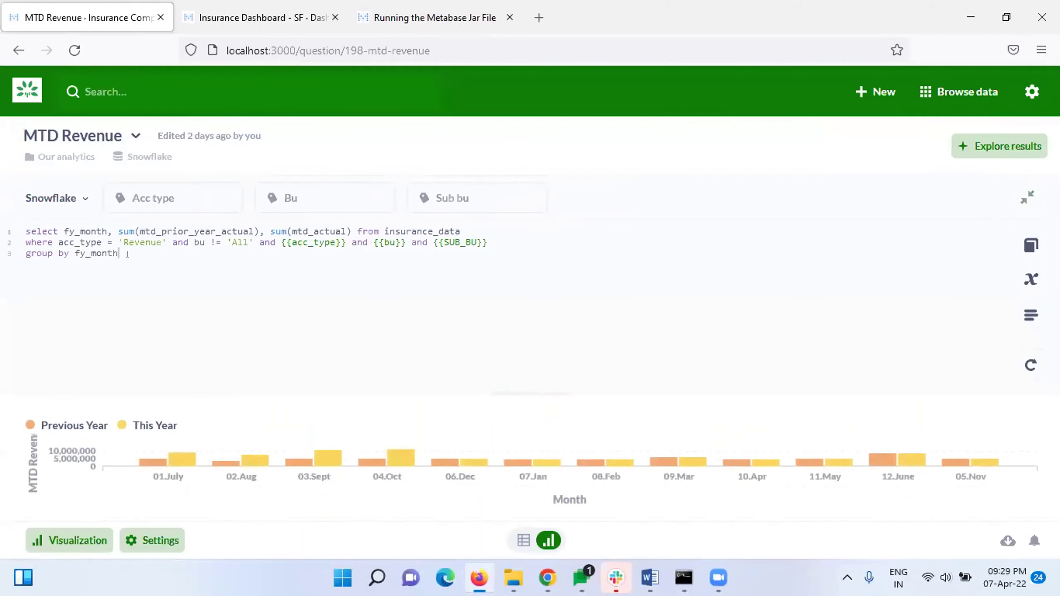
drag(127, 253, 23, 230)
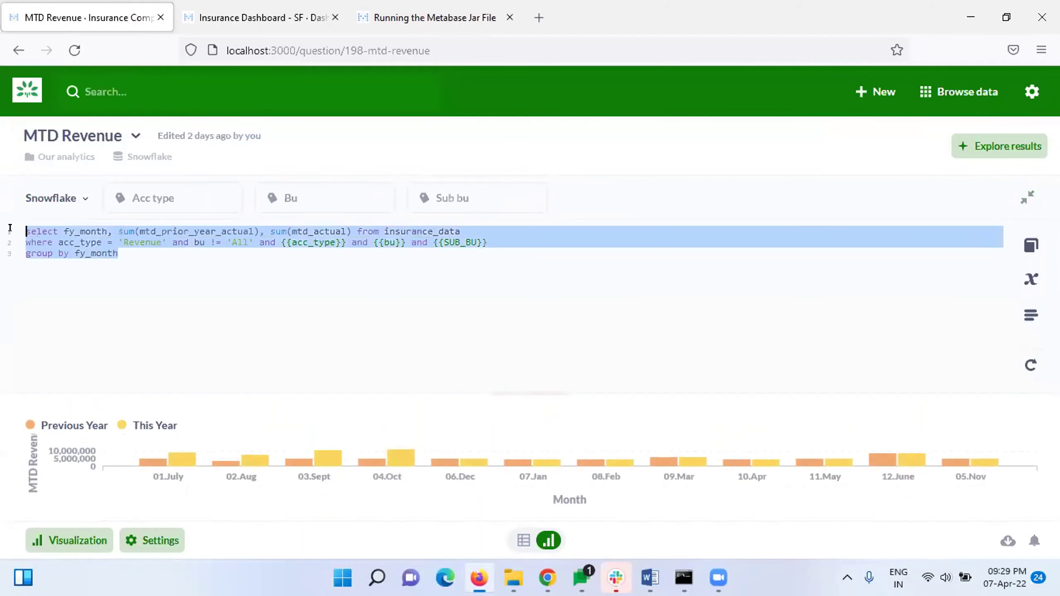
click(154, 278)
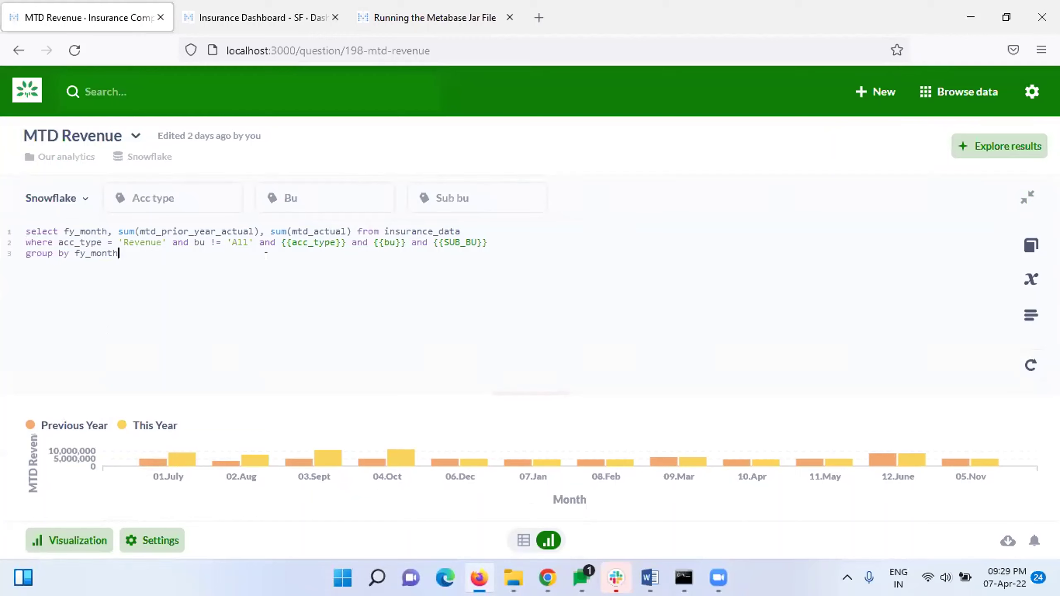
- Append "and {{FISCAL_YEAR}}" to the end of the query's where clause, after {{SUB_BU}}
click(490, 242)
text(and)
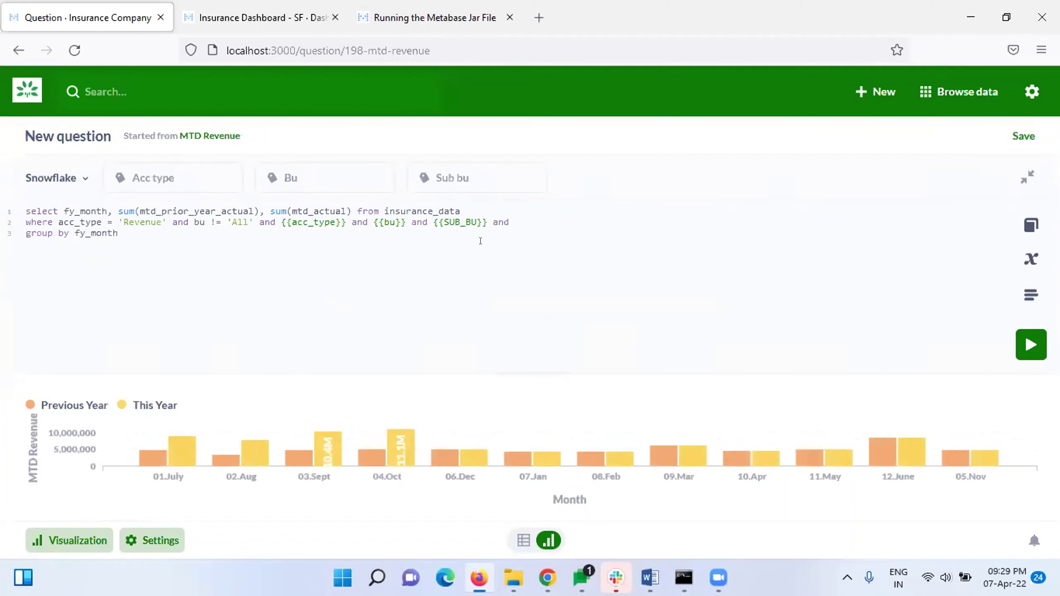
text( {{)
text(f)
click(481, 240)
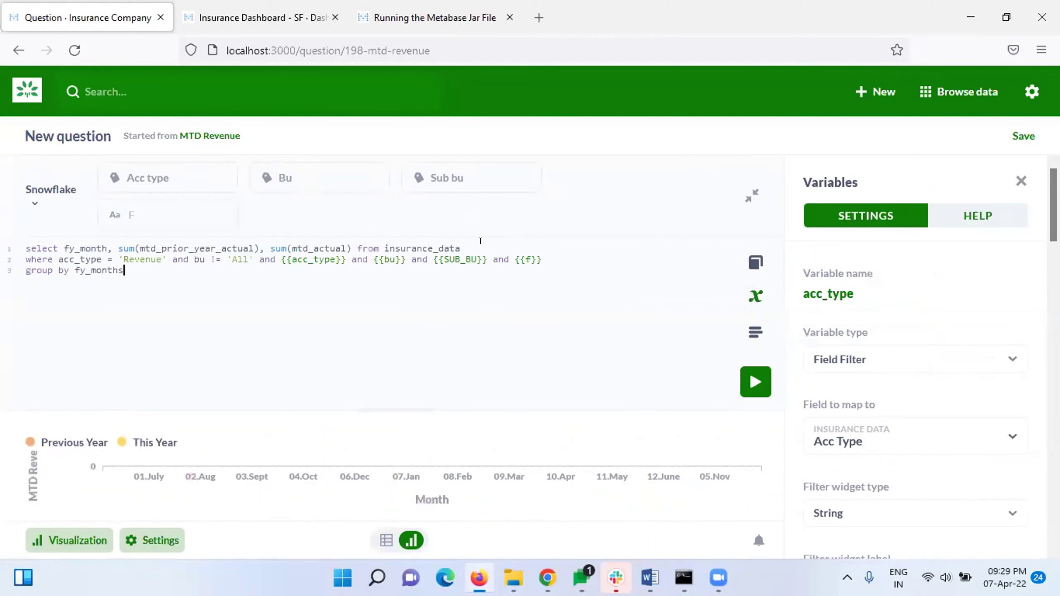
text(scal)
key(BackSpace)
key(BackSpace)
key(BackSpace)
key(BackSpace)
click(527, 255)
text(isa)
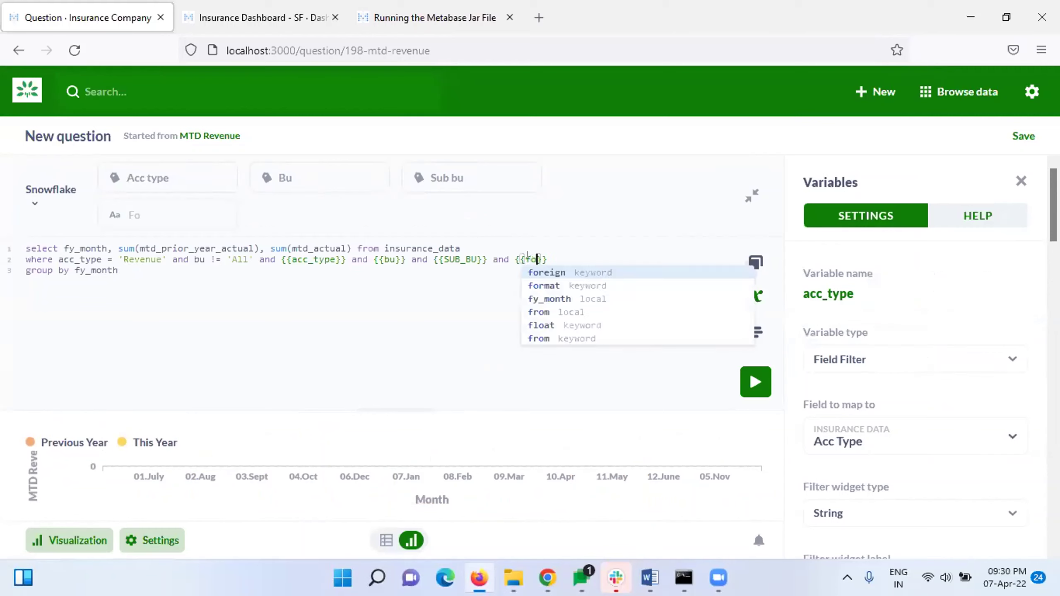
key(BackSpace)
key(BackSpace)
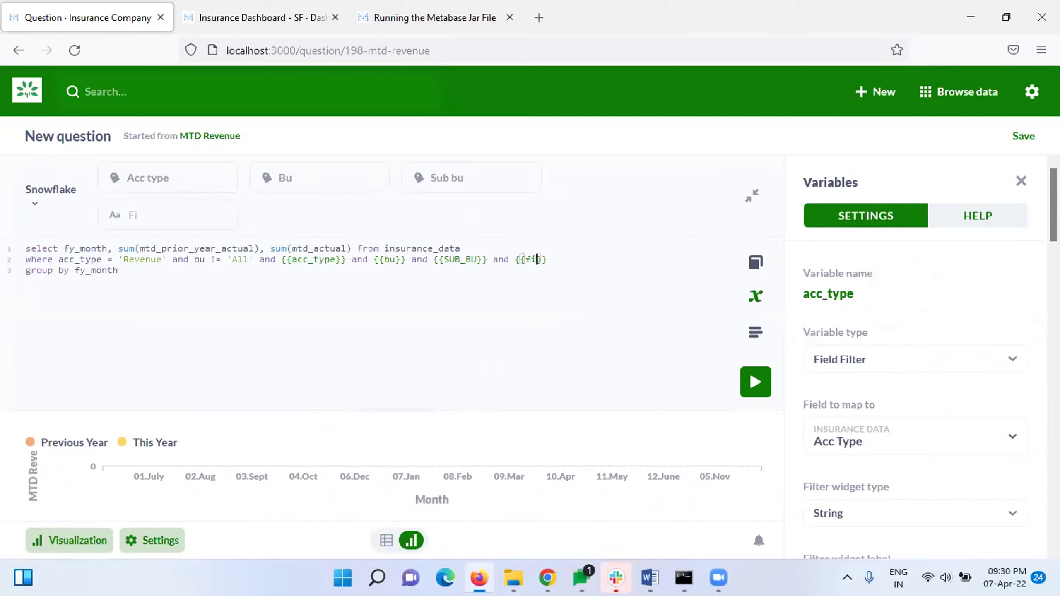
key(BackSpace)
text(is)
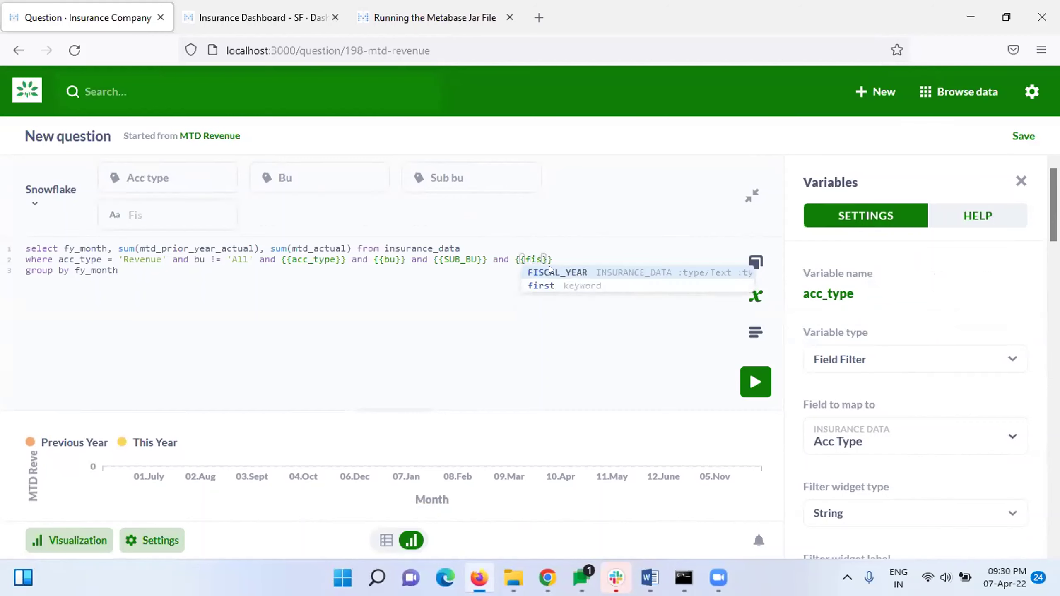
key(Return)
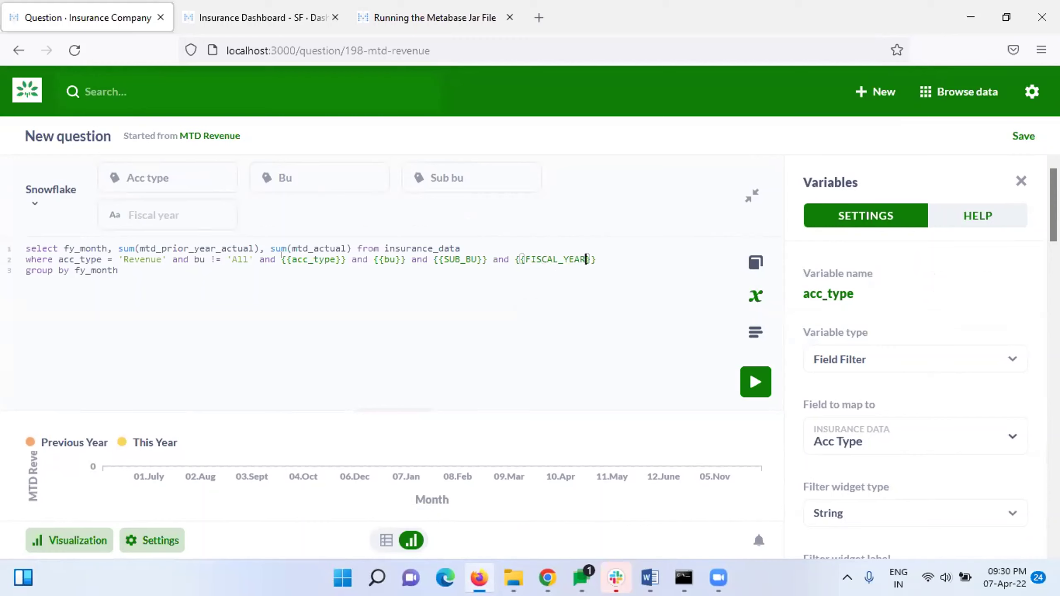
- Change the variable type of FISCAL_YEAR to Field Filter
scroll(835, 361, down, 15)
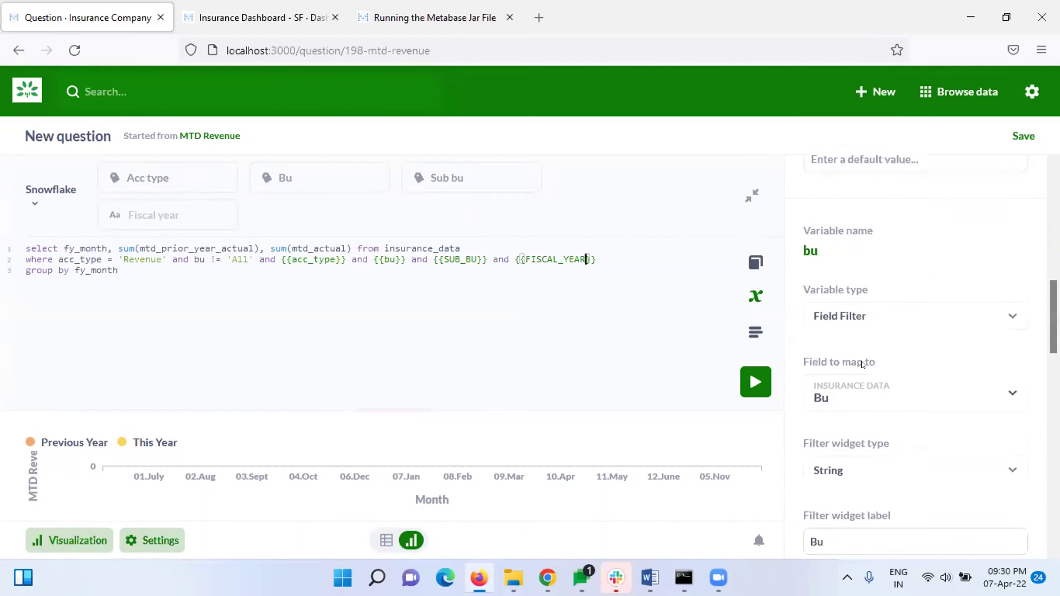
scroll(864, 365, down, 8)
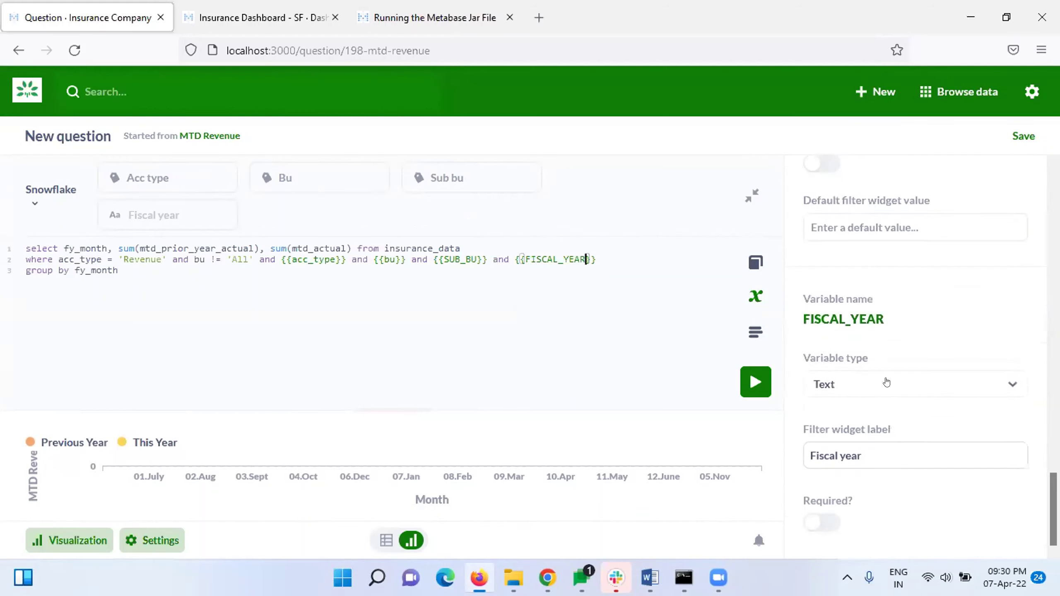
click(886, 383)
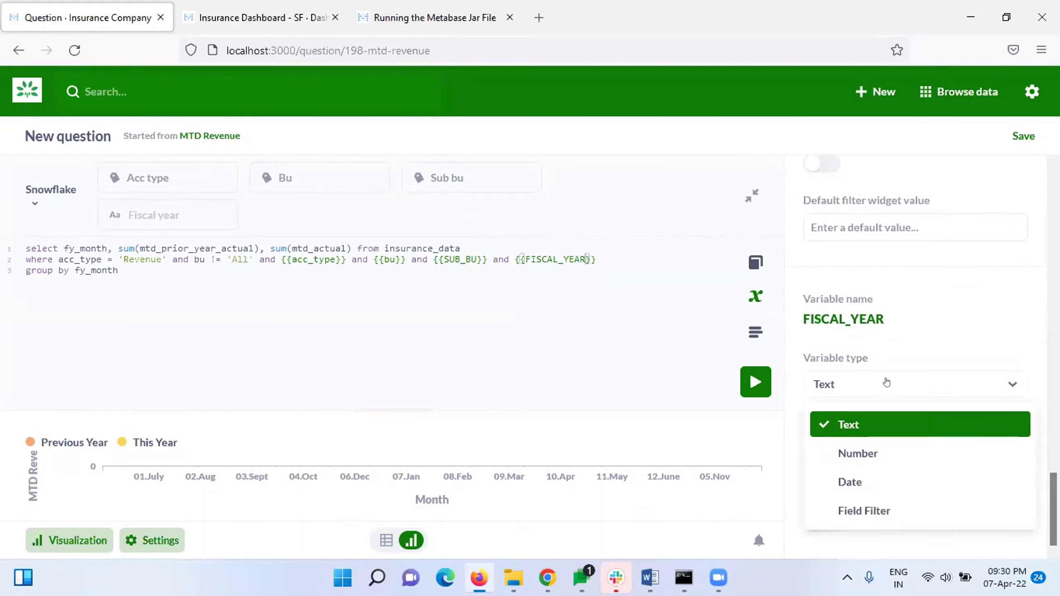
click(862, 510)
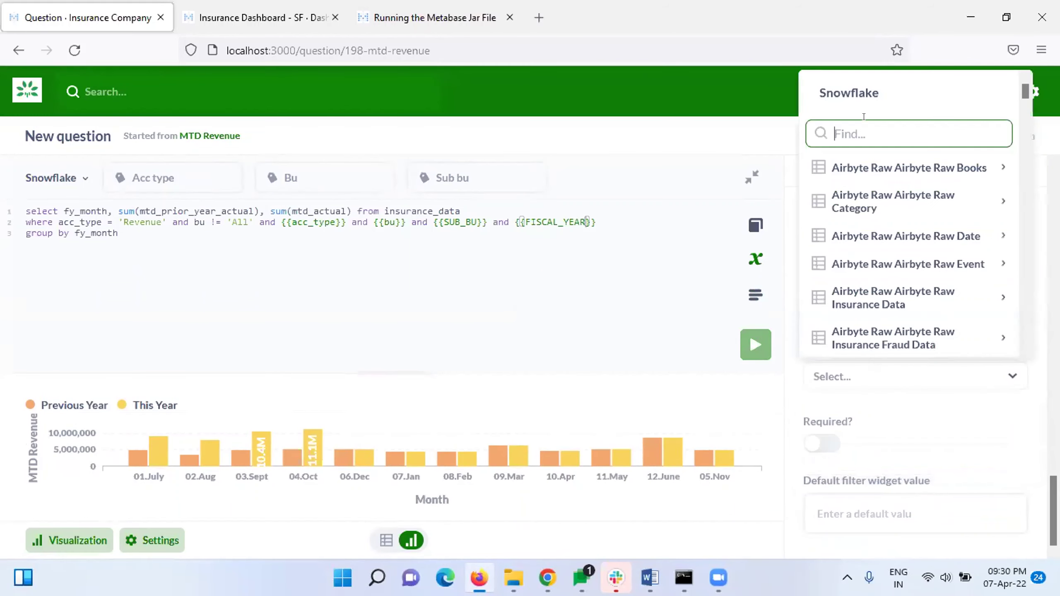
- Map the FISCAL_YEAR variable to the Fiscal Year field of the Insurance Data table and review its filter widget settings
text(insurance)
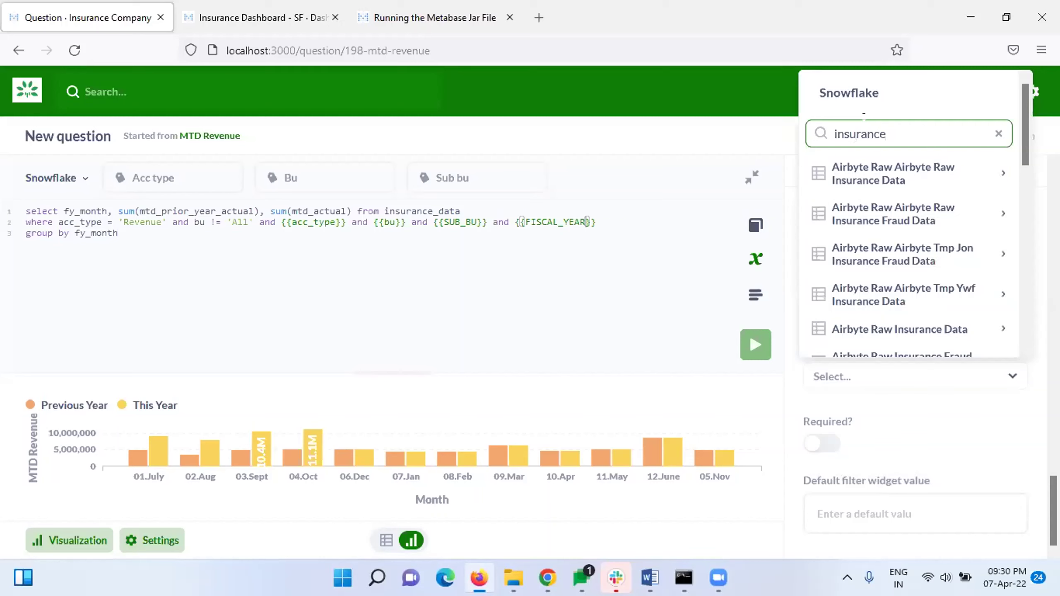
scroll(888, 230, down, 10)
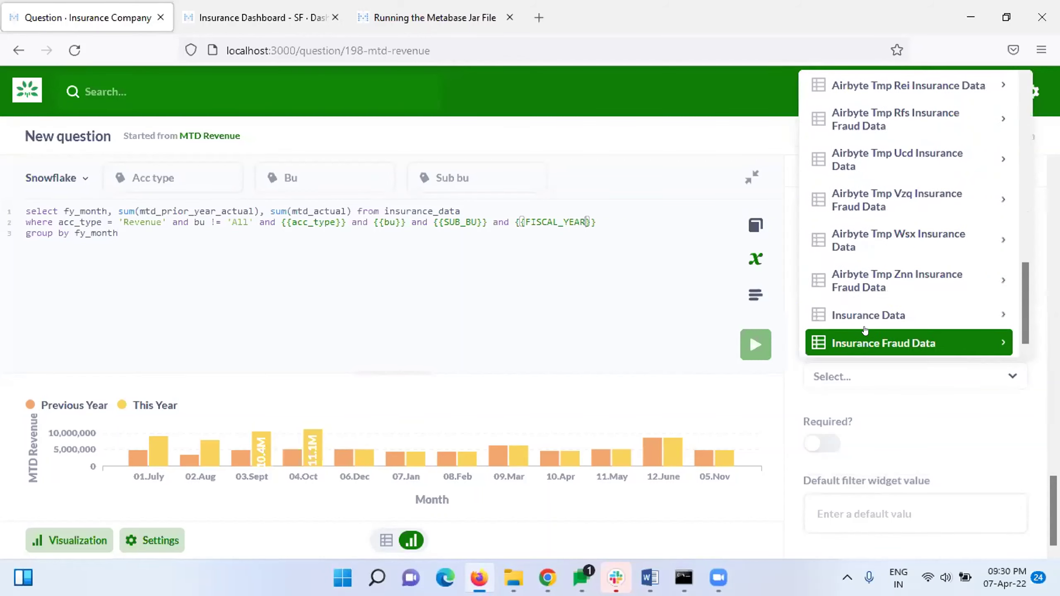
click(867, 315)
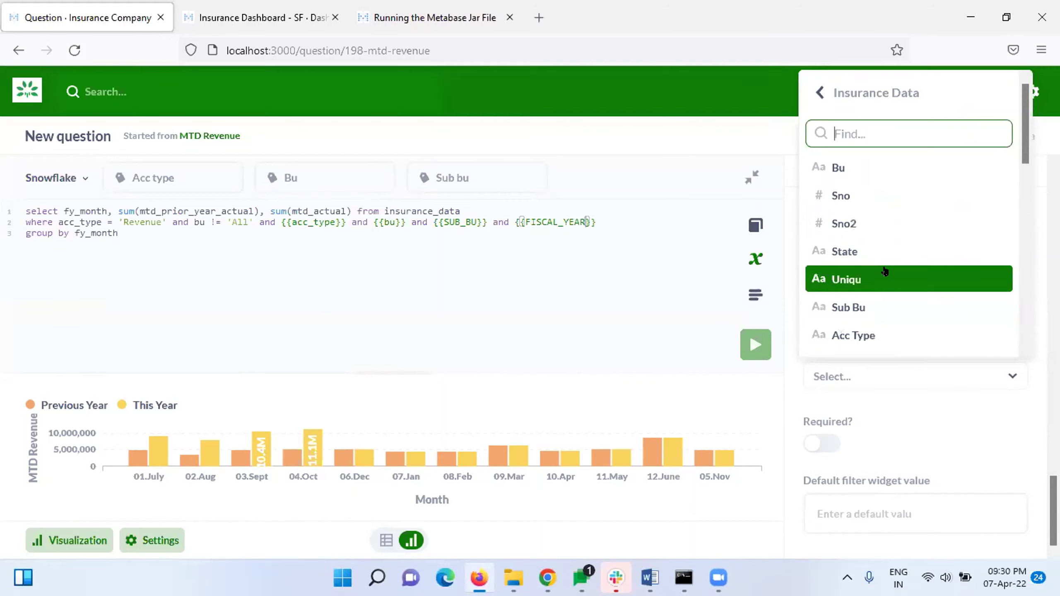
scroll(885, 272, down, 5)
scroll(885, 272, down, 3)
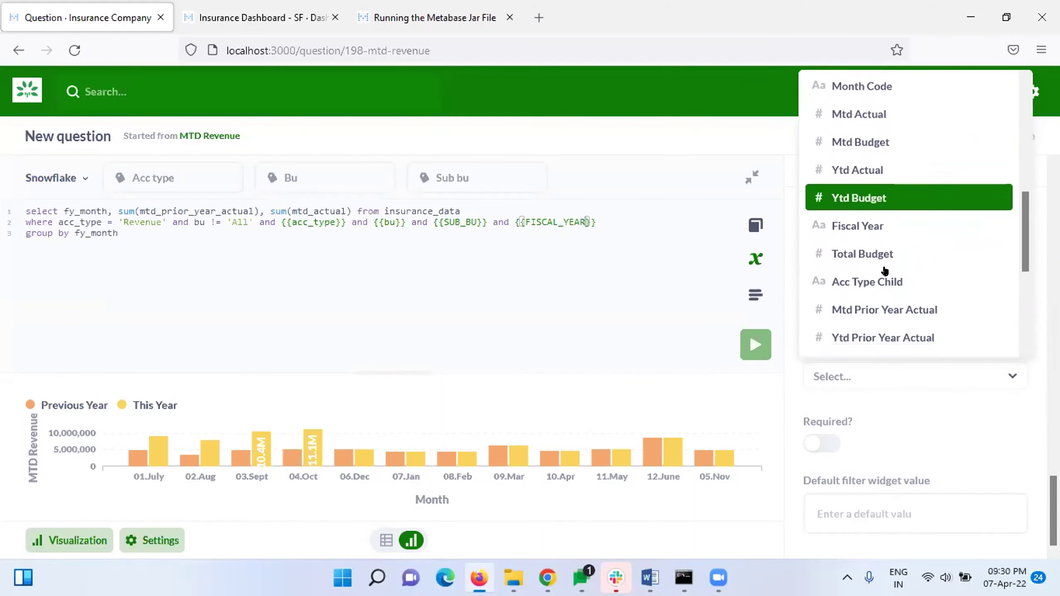
click(870, 227)
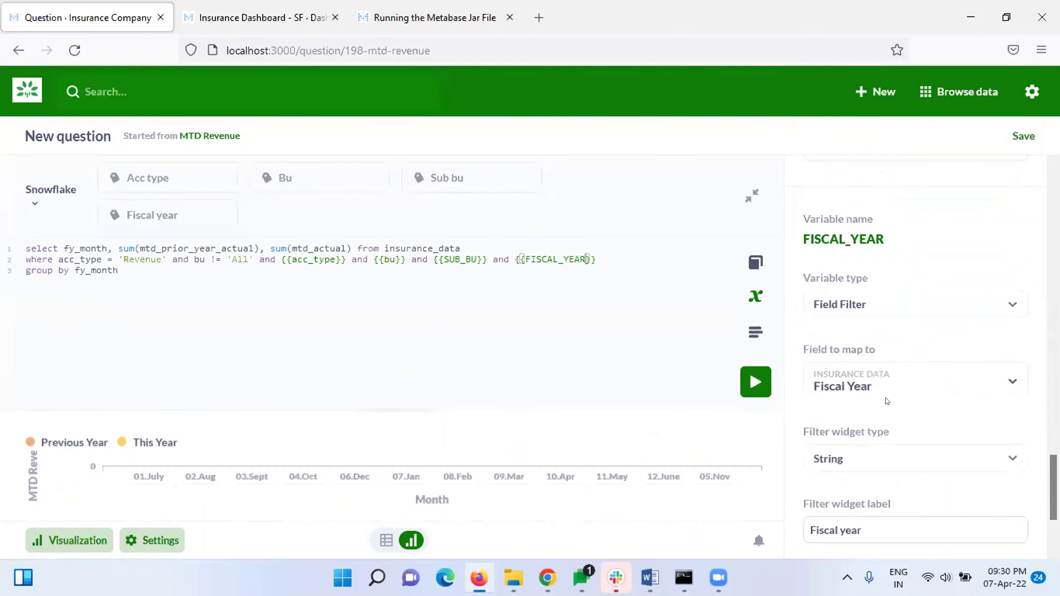
scroll(887, 401, down, 3)
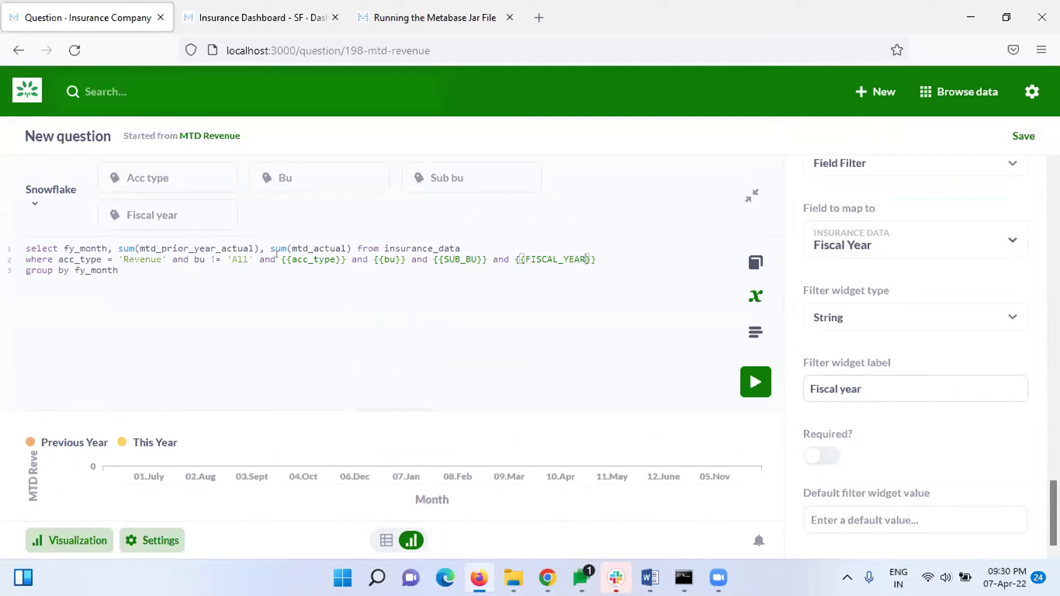
- Save the edited query, replacing the original question "MTD Revenue"
drag(281, 255, 593, 254)
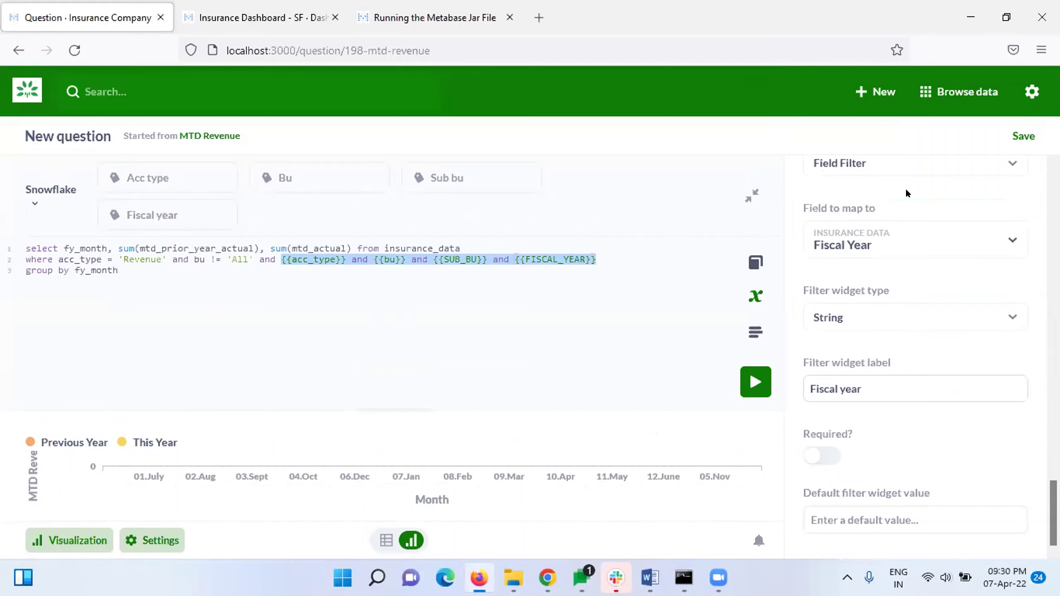
click(1019, 135)
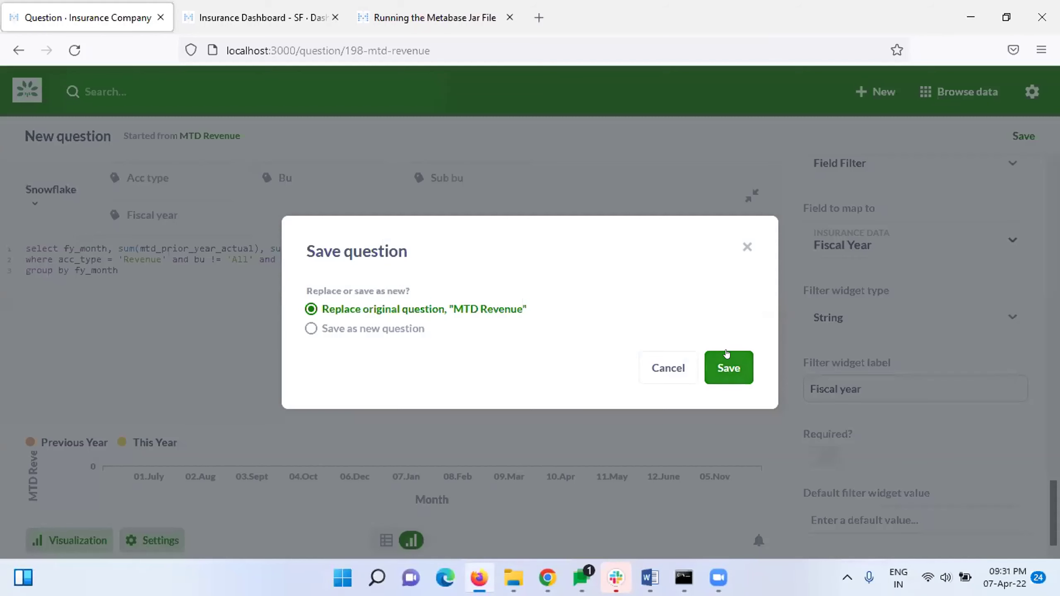
click(724, 367)
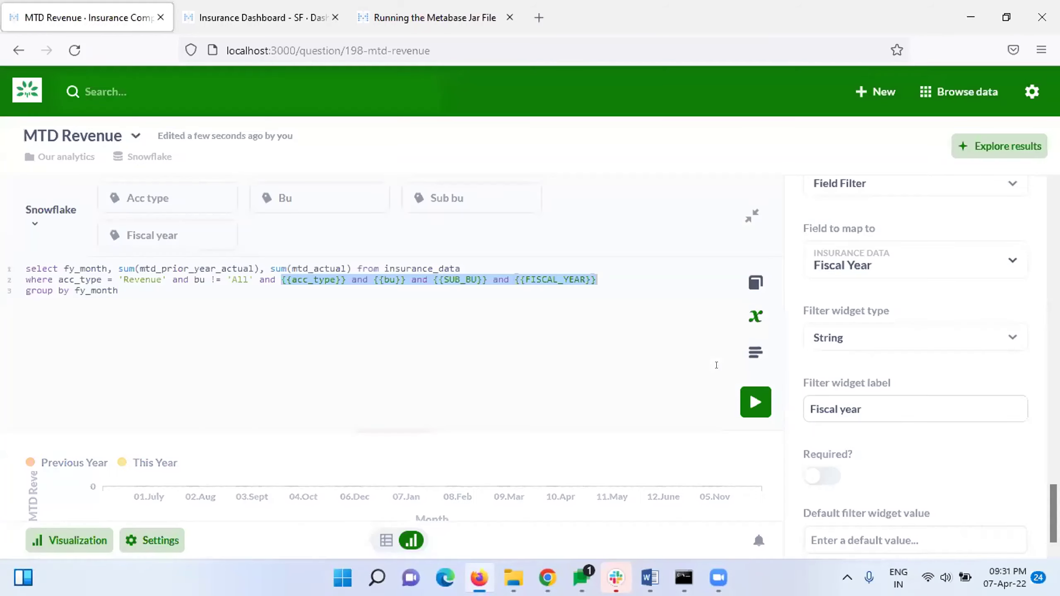
- Open Insurance Dashboard - SF from the home page and switch it to edit mode
click(19, 86)
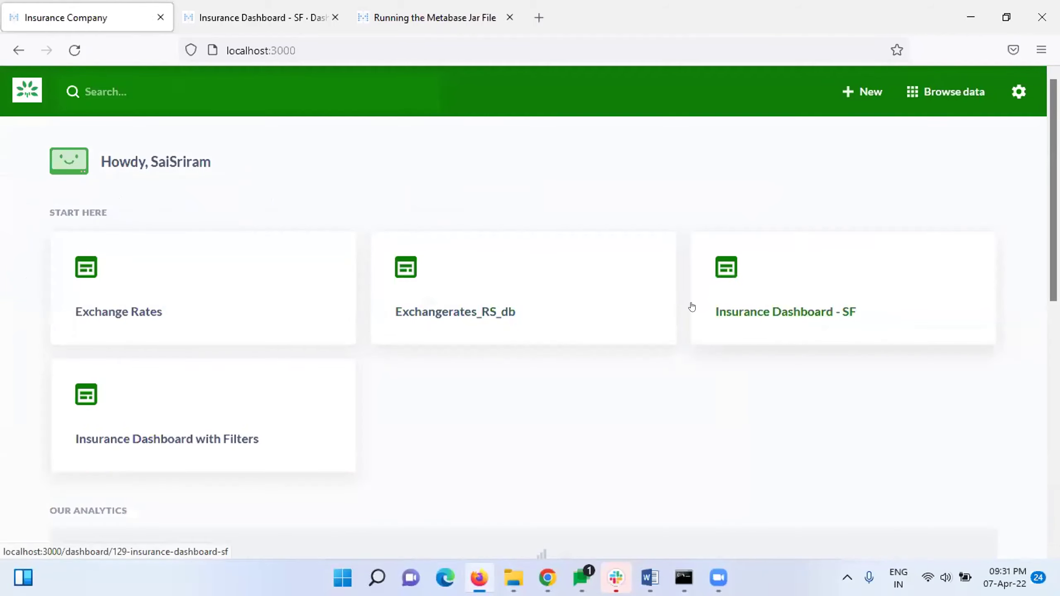
click(737, 307)
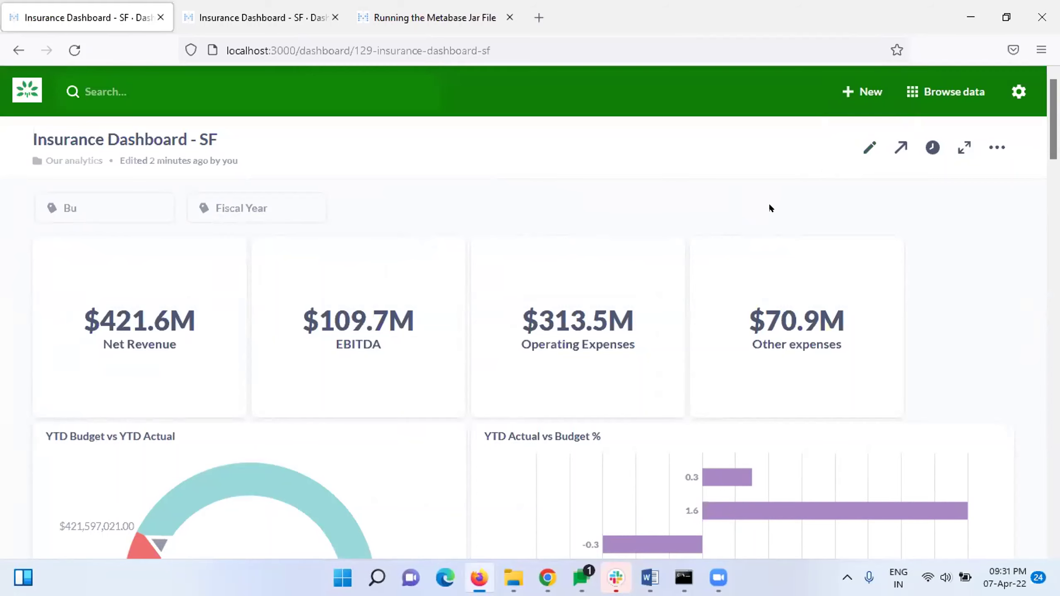
scroll(771, 207, down, 2)
scroll(771, 207, up, 2)
click(864, 145)
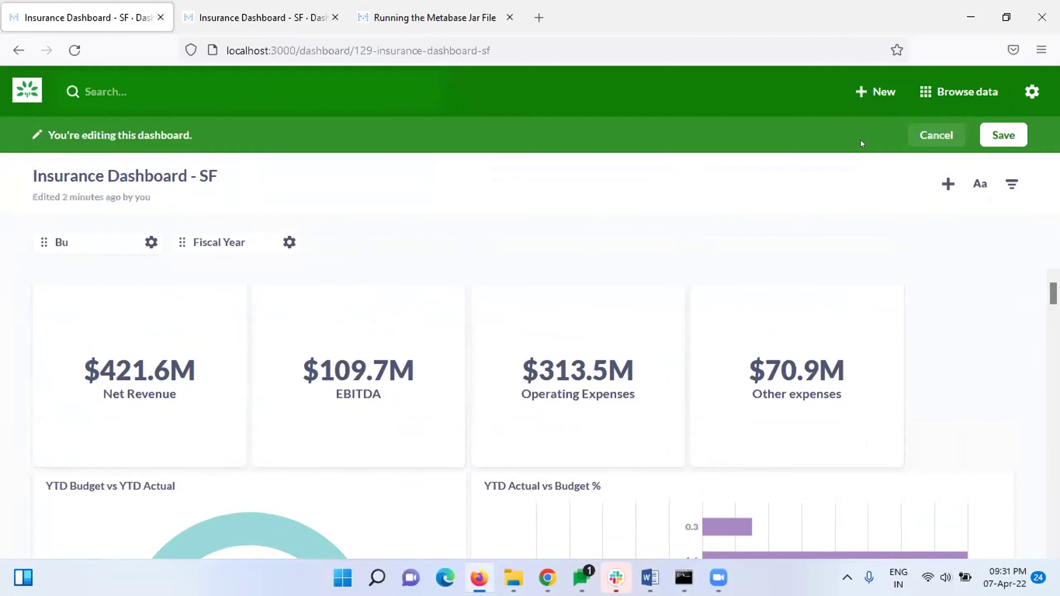
- Add a Text or Category filter of the Dropdown kind to the dashboard
click(1010, 183)
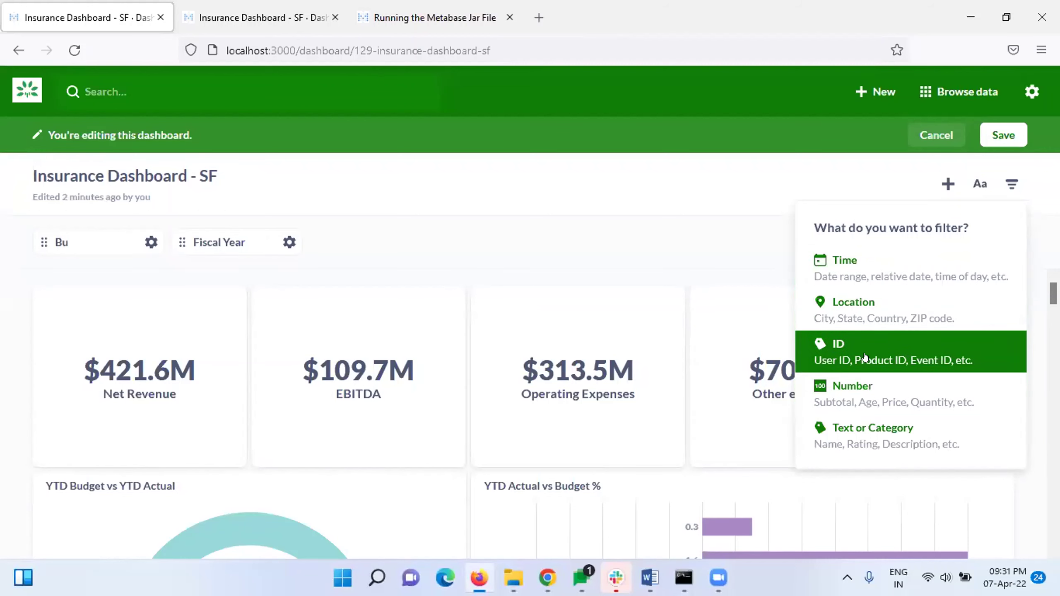
click(890, 430)
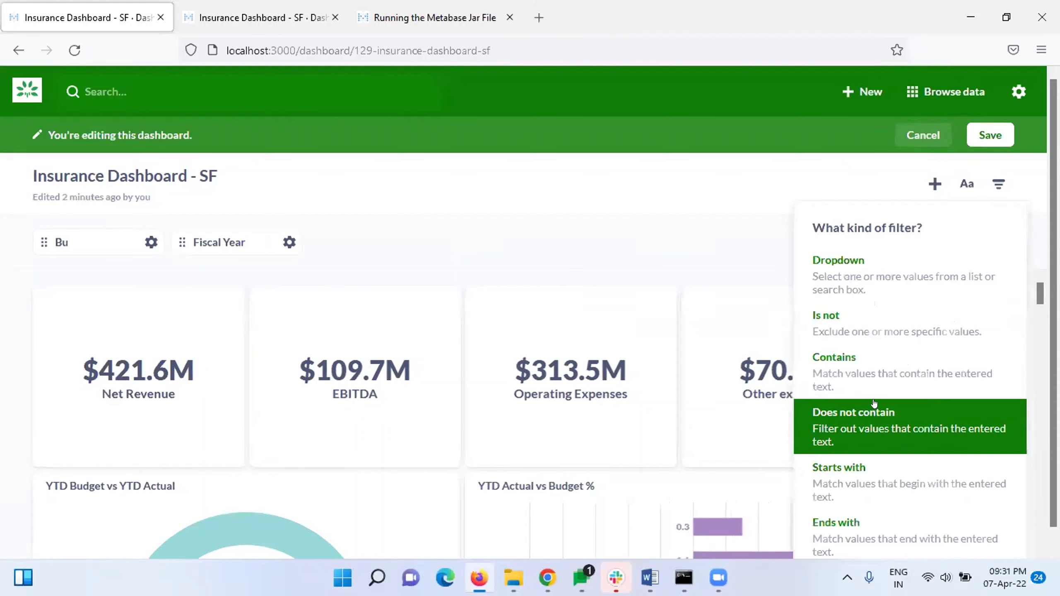
click(902, 278)
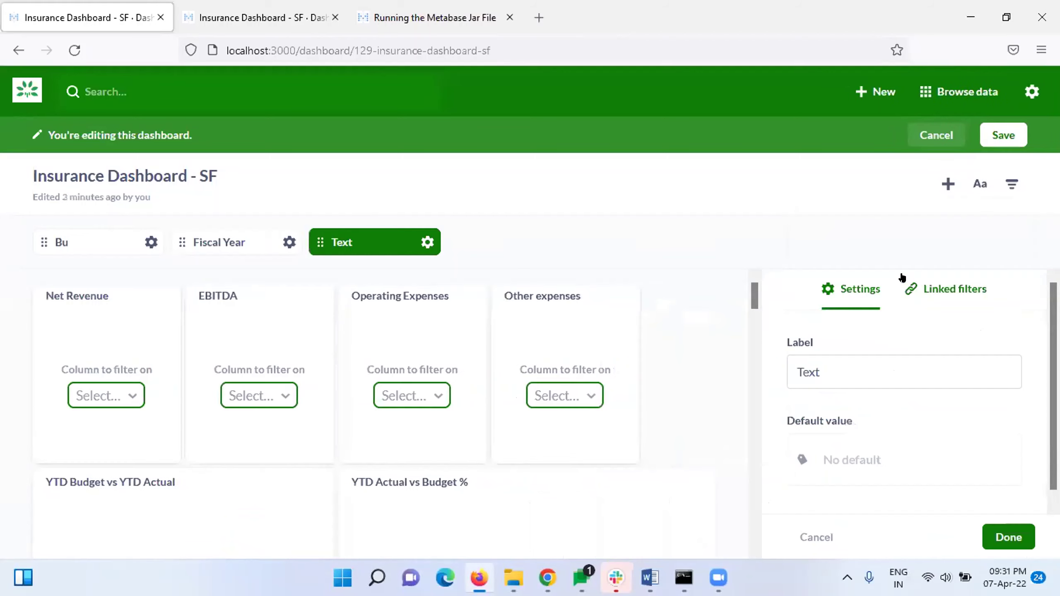
- Label the new dropdown filter "Bu"
click(875, 369)
key(BackSpace)
key(BackSpace)
key(BackSpace)
key(BackSpace)
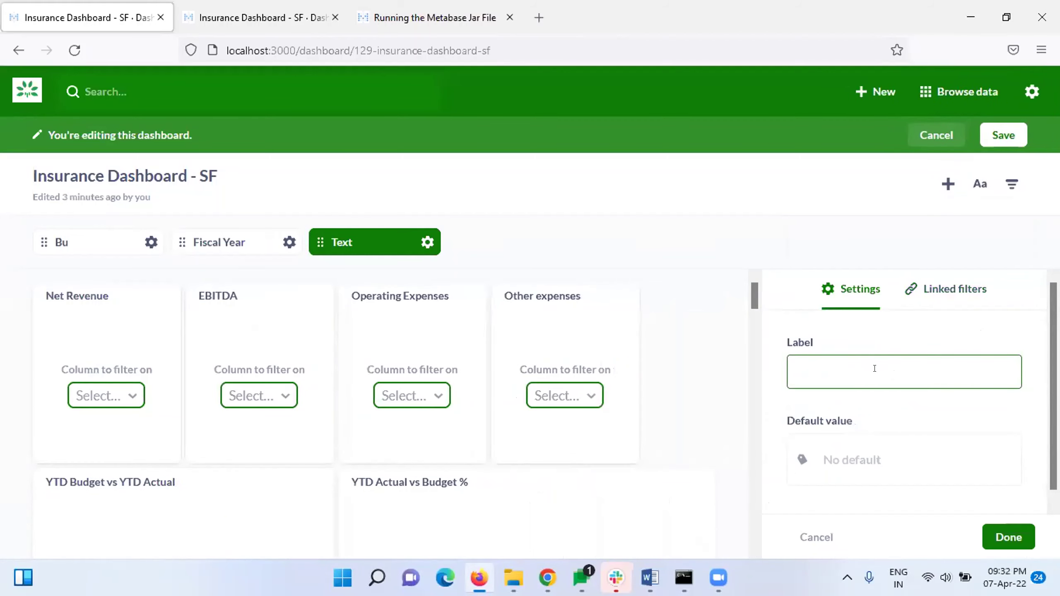
text(BU)
key(BackSpace)
text(u)
- Map the new filter to the Bu column on the Net Revenue and EBITDA cards
click(102, 394)
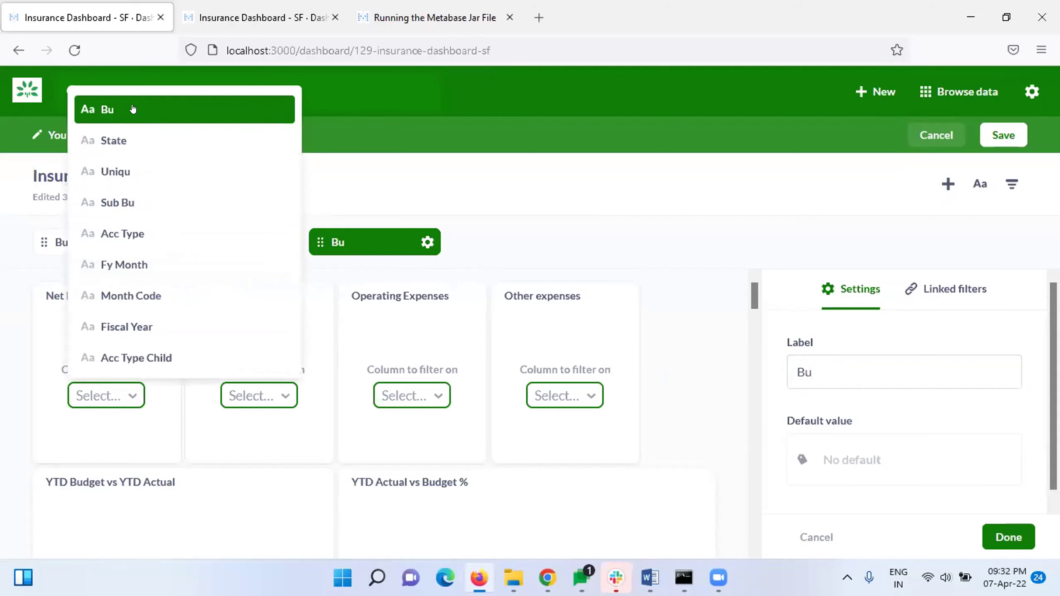
click(133, 109)
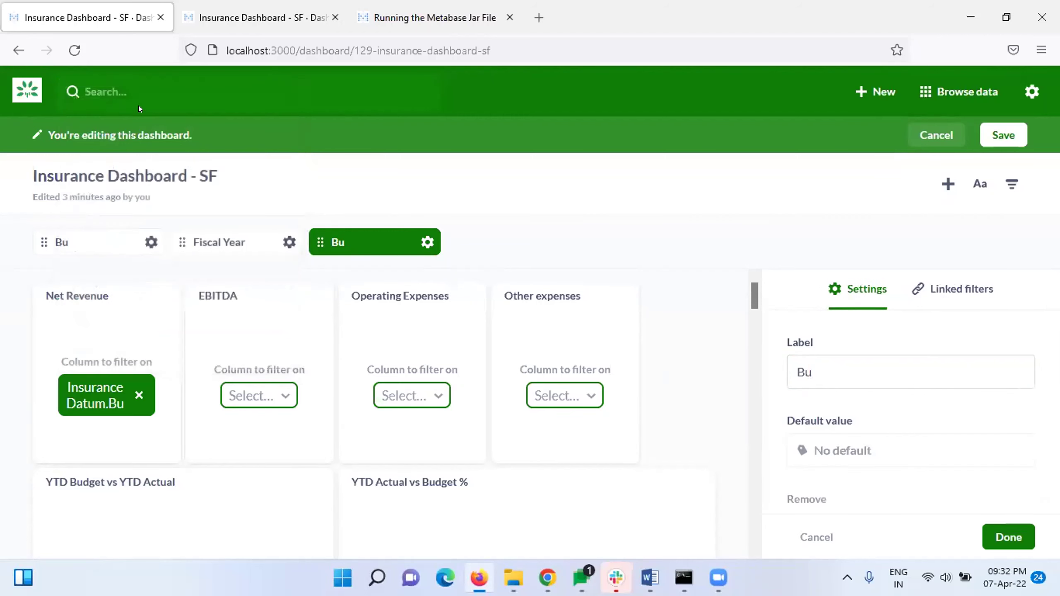
click(276, 402)
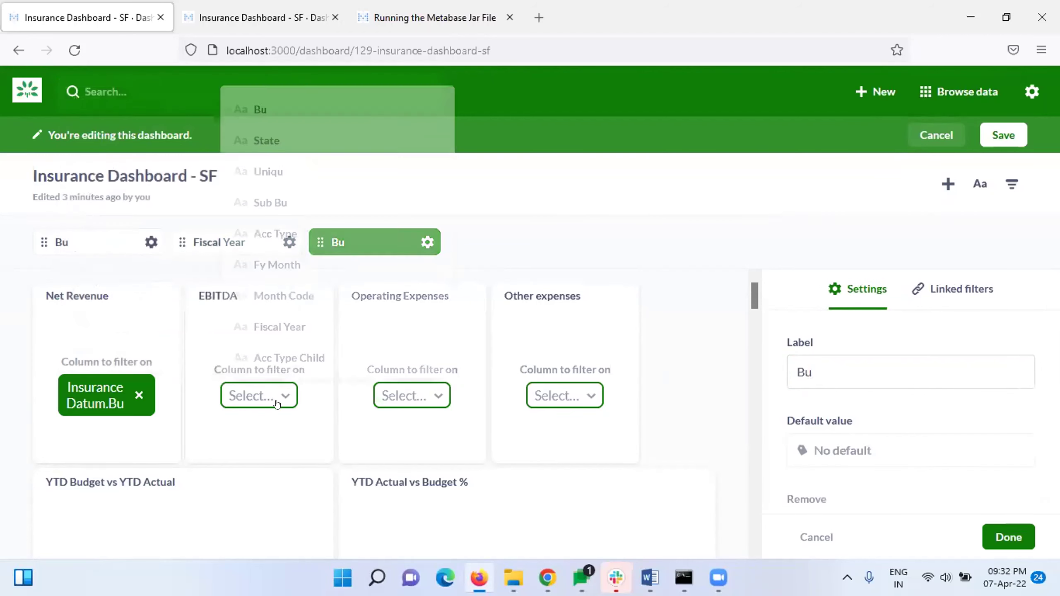
click(291, 119)
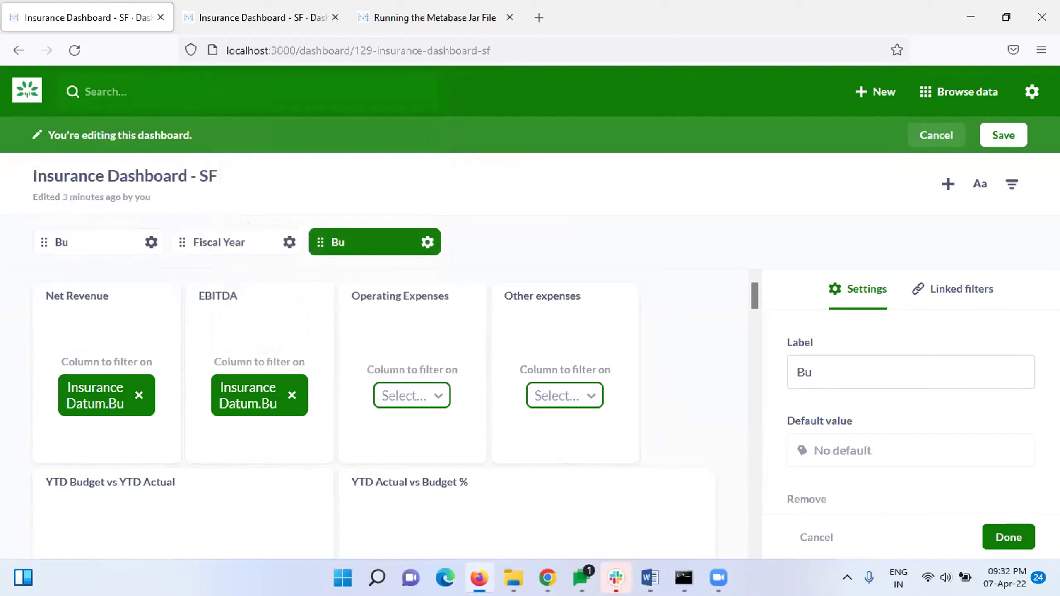
- Change the new filter's label to "Fy Month"
click(814, 367)
key(BackSpace)
key(BackSpace)
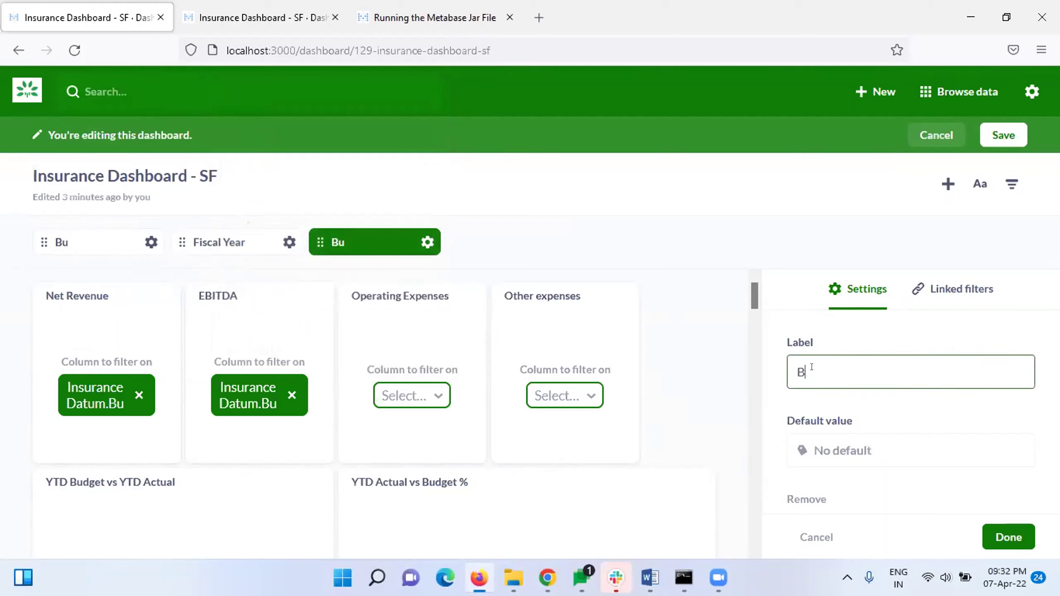
text(Fy Month)
- Clear the Bu column mappings from the EBITDA and Net Revenue cards
click(291, 395)
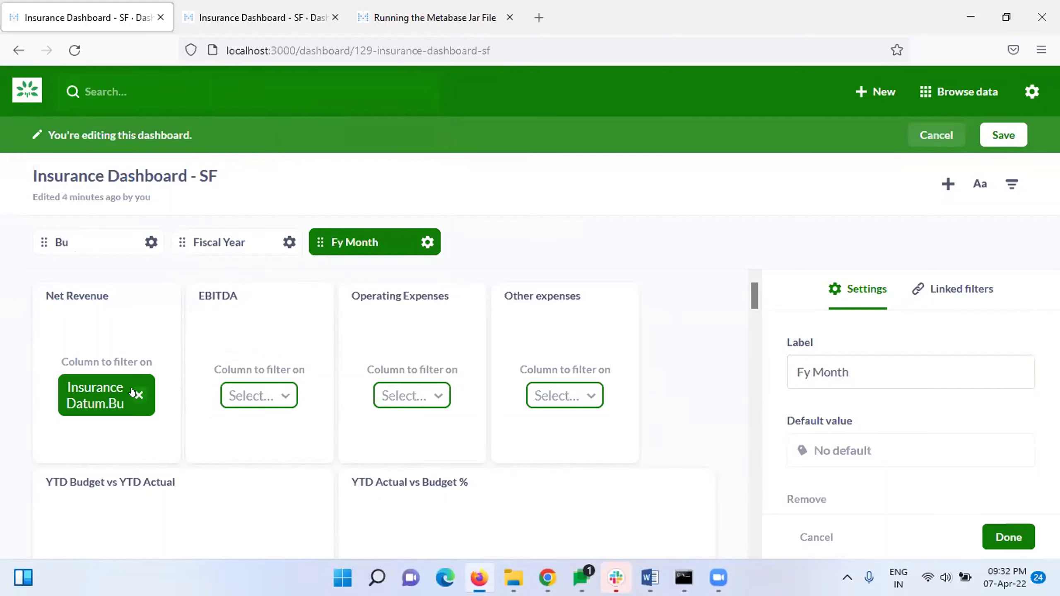
click(139, 395)
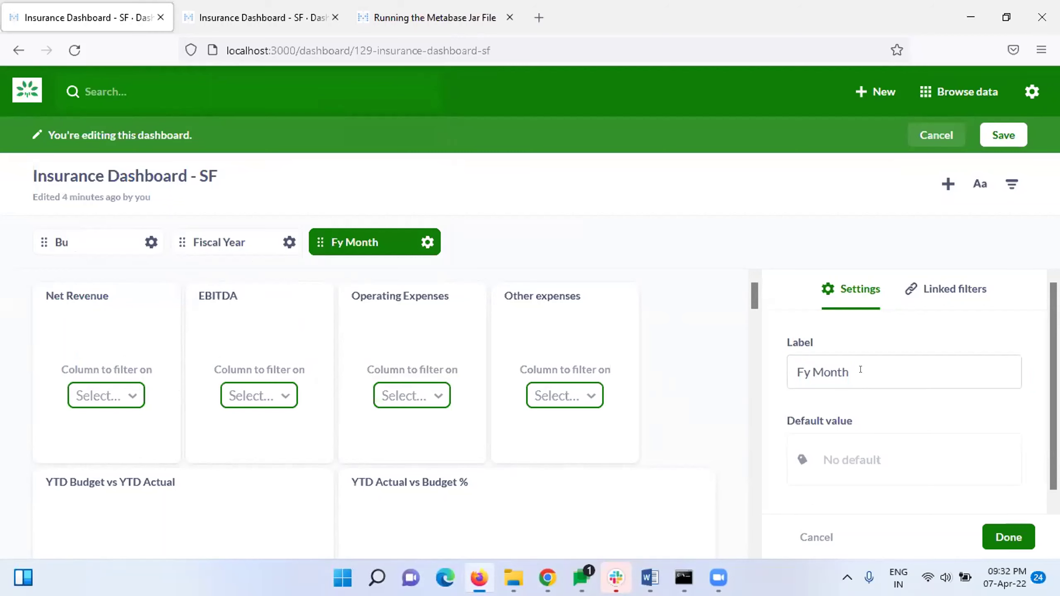
scroll(861, 369, down, 1)
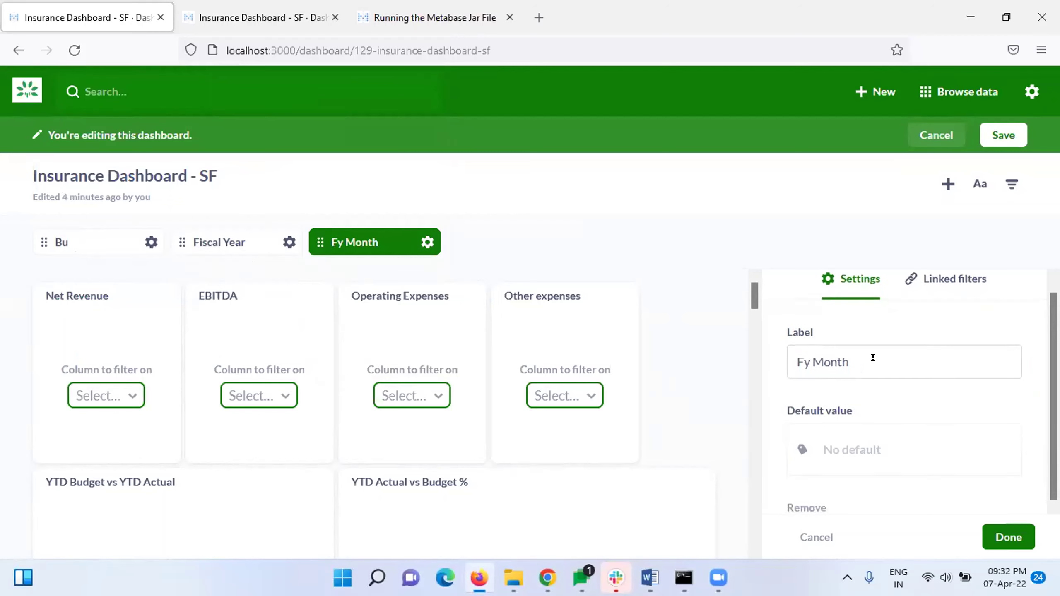
click(95, 394)
click(142, 245)
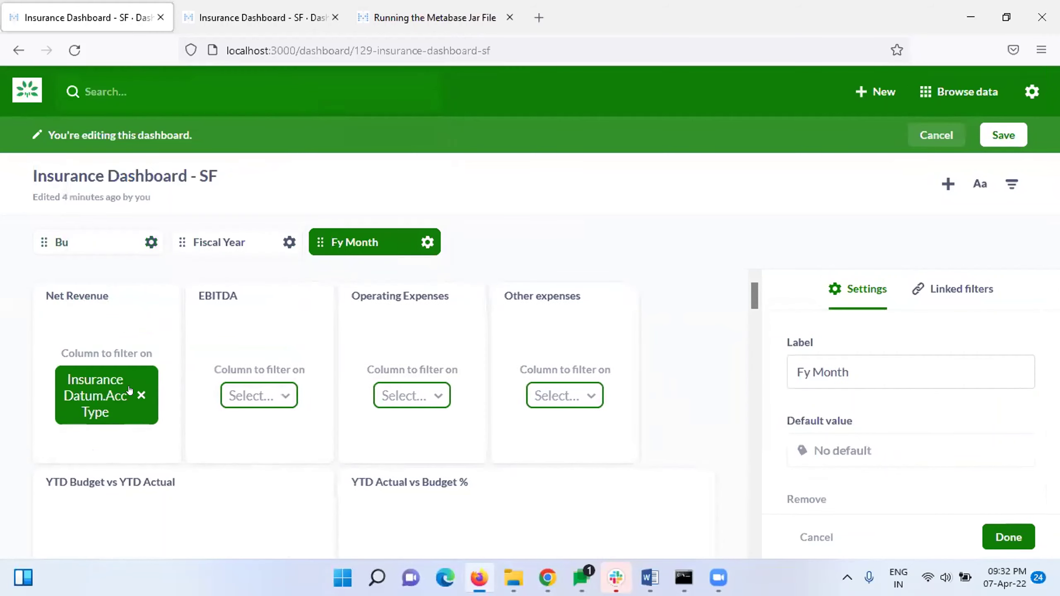
click(141, 394)
- Map the Fy Month filter to the Fy Month column on the Net Revenue, EBITDA, Operating Expenses and Other expenses cards
click(133, 396)
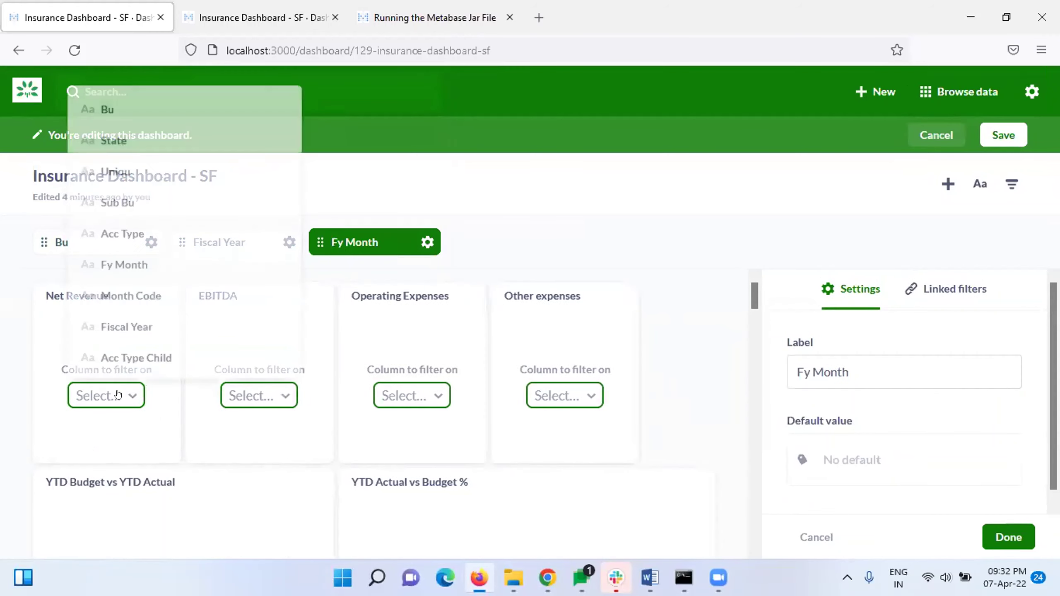
click(142, 265)
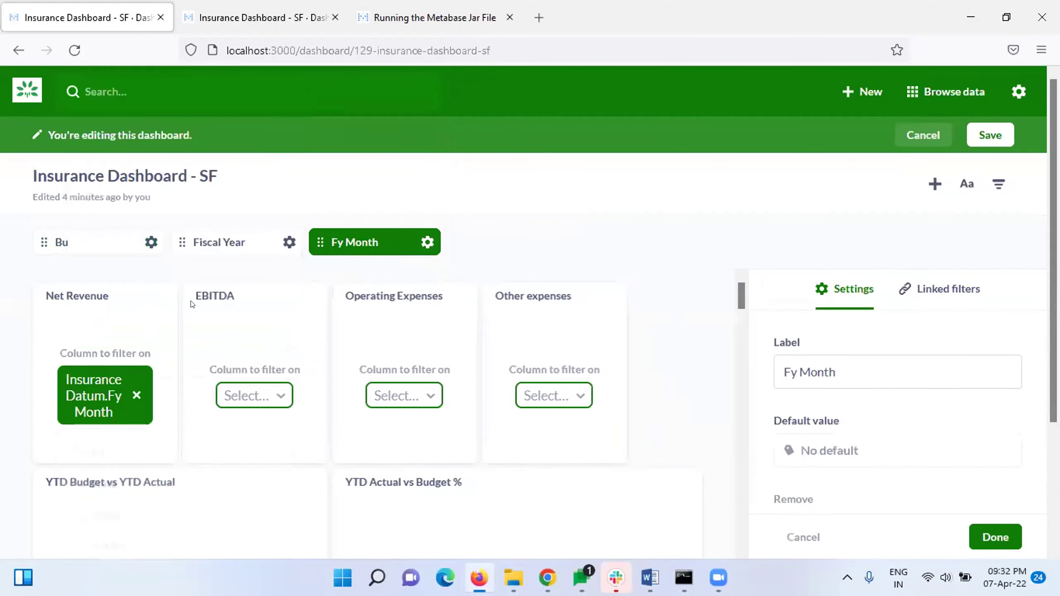
click(279, 399)
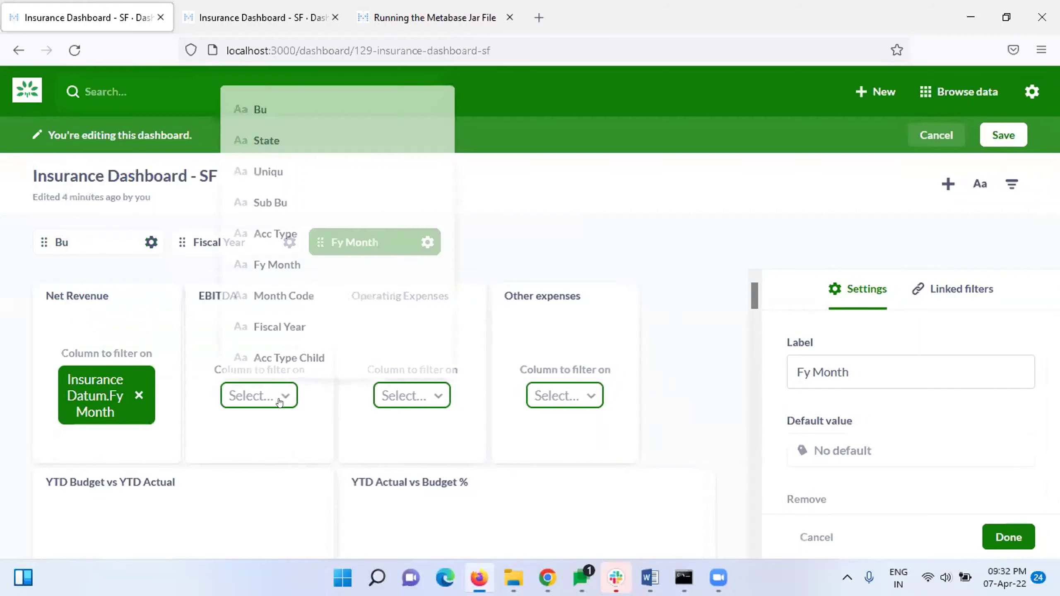
click(289, 259)
click(393, 395)
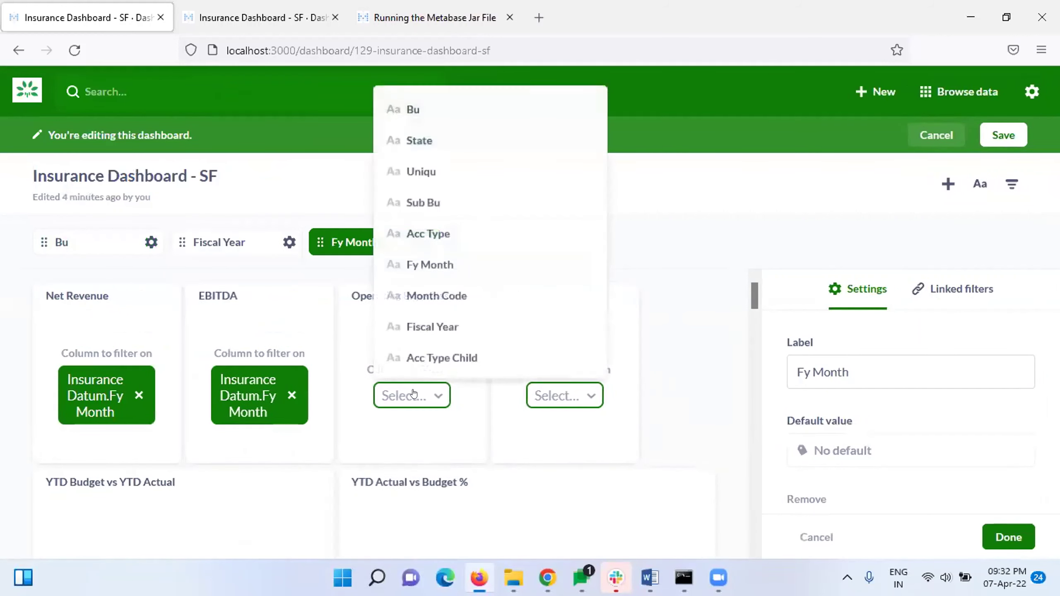
click(454, 265)
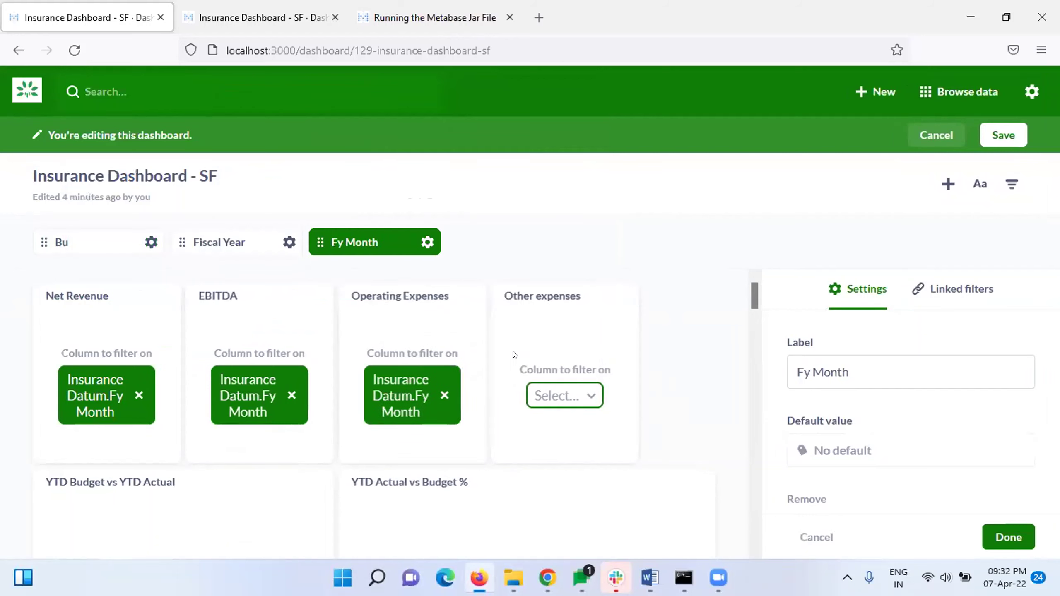
click(590, 392)
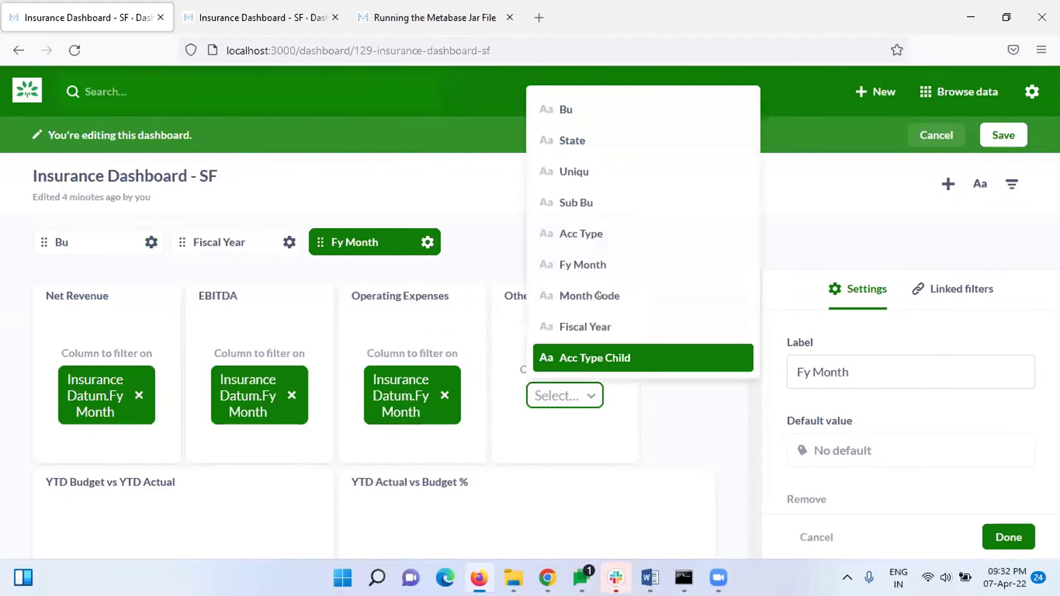
click(600, 258)
- Map the filter to Fy month on the YTD Actual vs Budget % and YTD Budget vs YTD Actual cards
scroll(542, 397, down, 4)
click(542, 445)
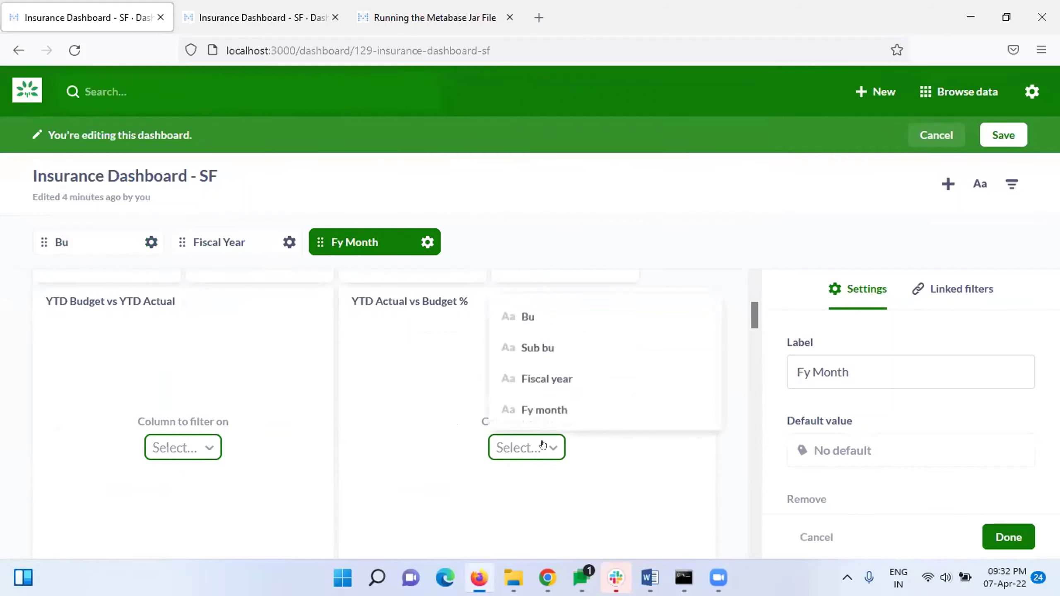
click(545, 408)
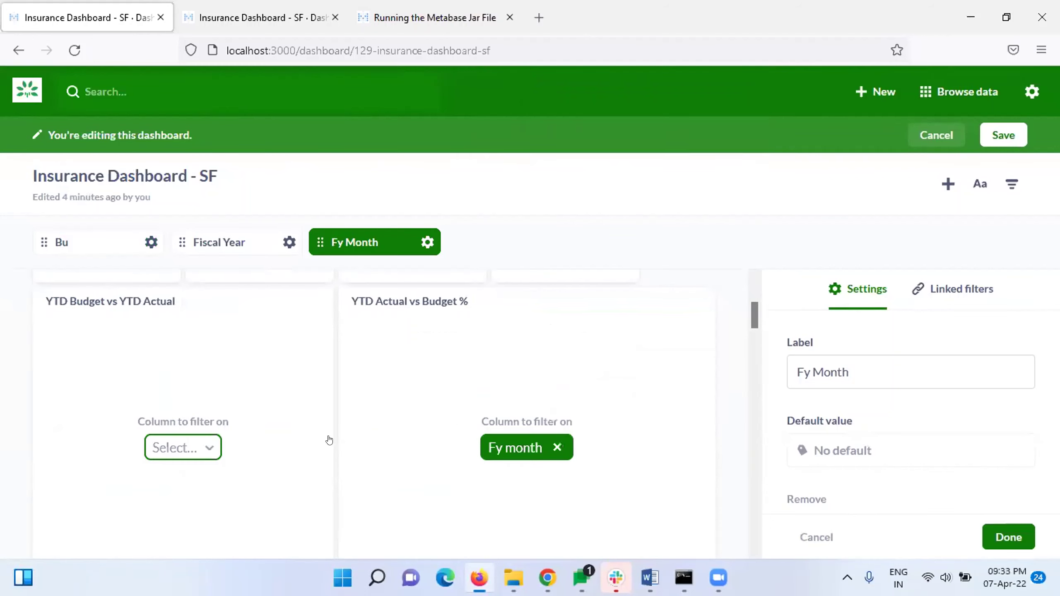
click(208, 447)
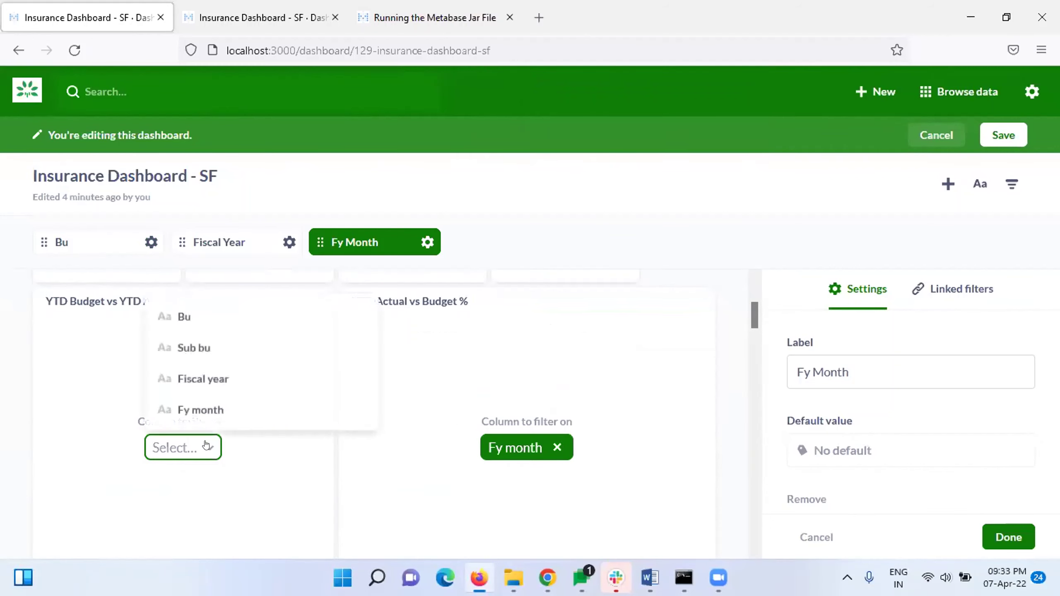
click(204, 405)
- Check which columns the MTD Revenue card offers for the Fy Month filter, leaving it unmapped
scroll(374, 404, down, 5)
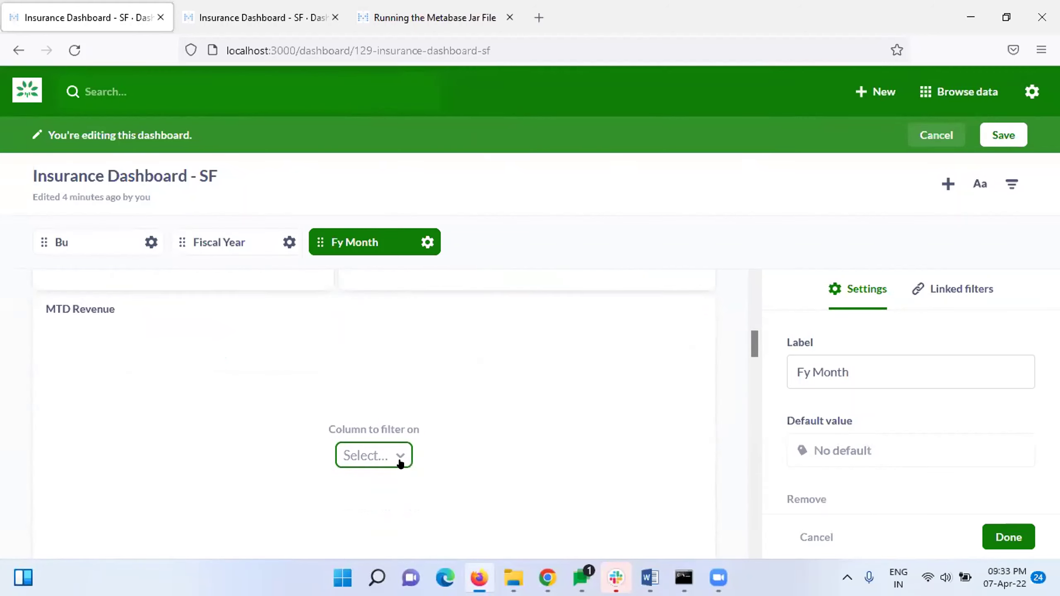
click(400, 459)
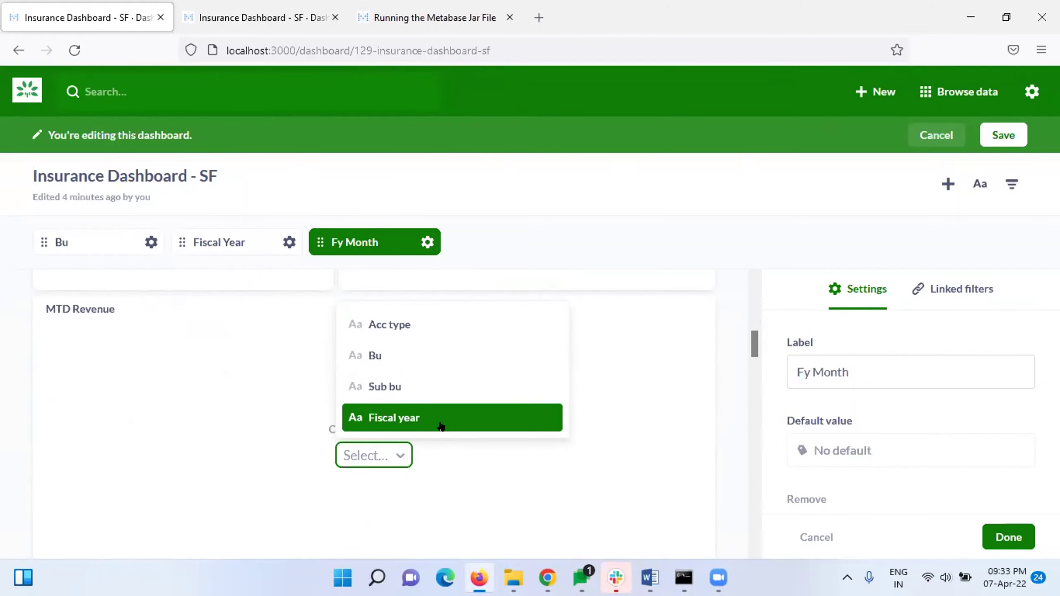
click(615, 392)
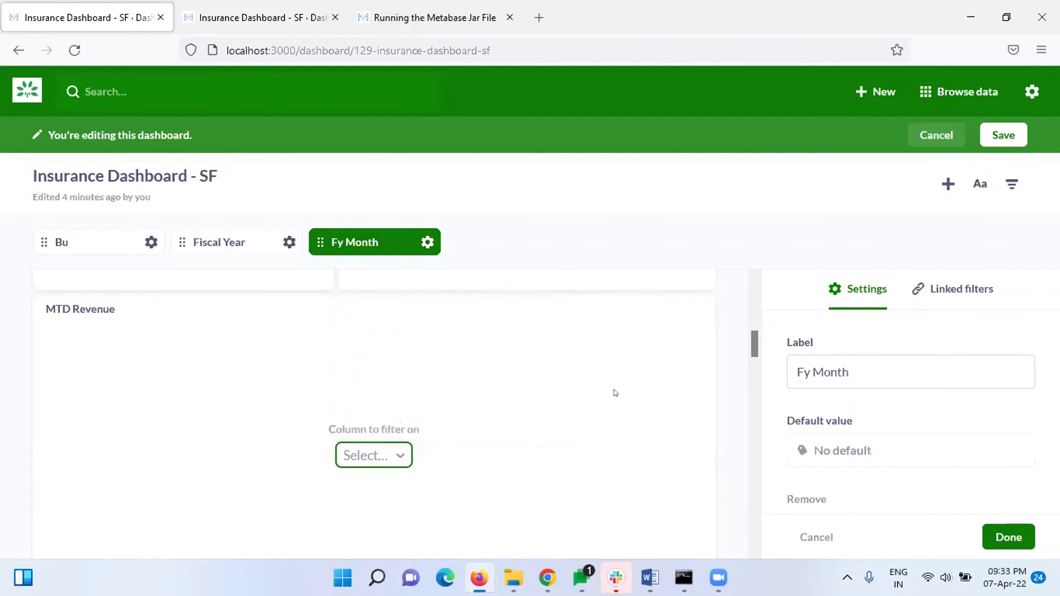
scroll(572, 394, up, 5)
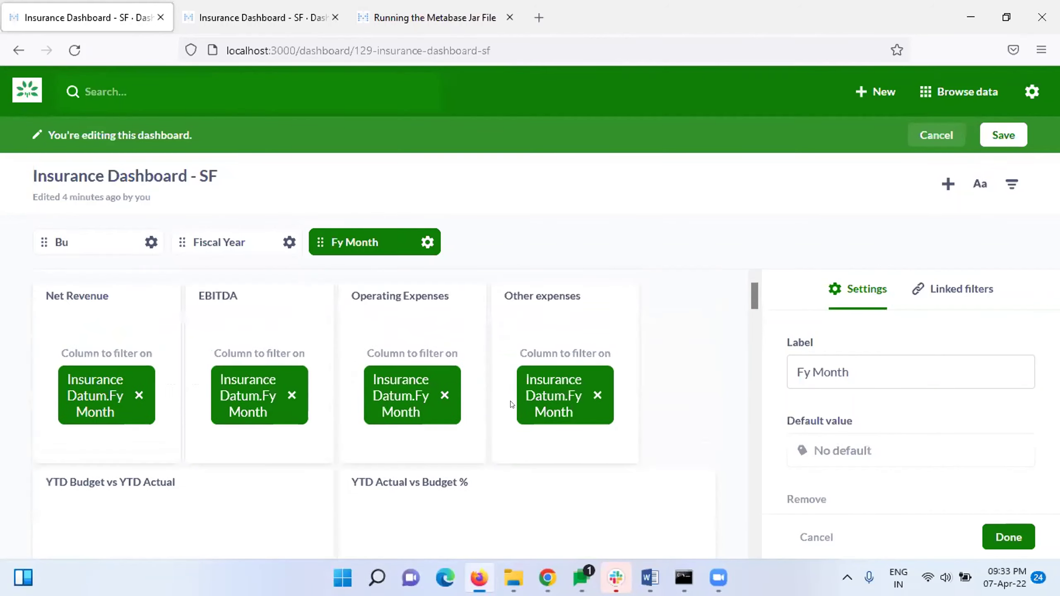
- Finish the Fy Month filter setup and save the dashboard
click(862, 366)
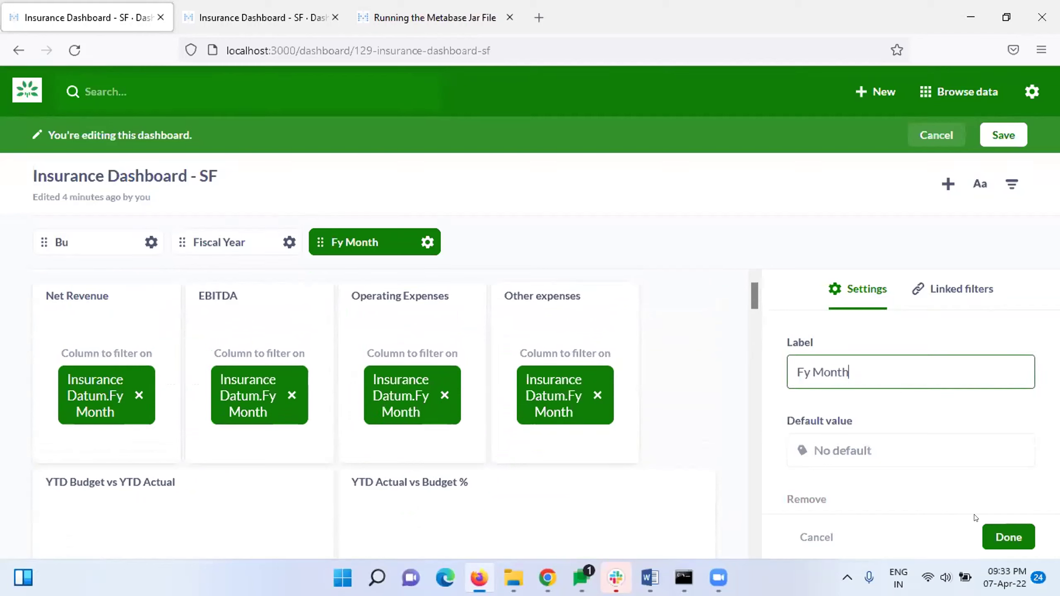
click(1001, 539)
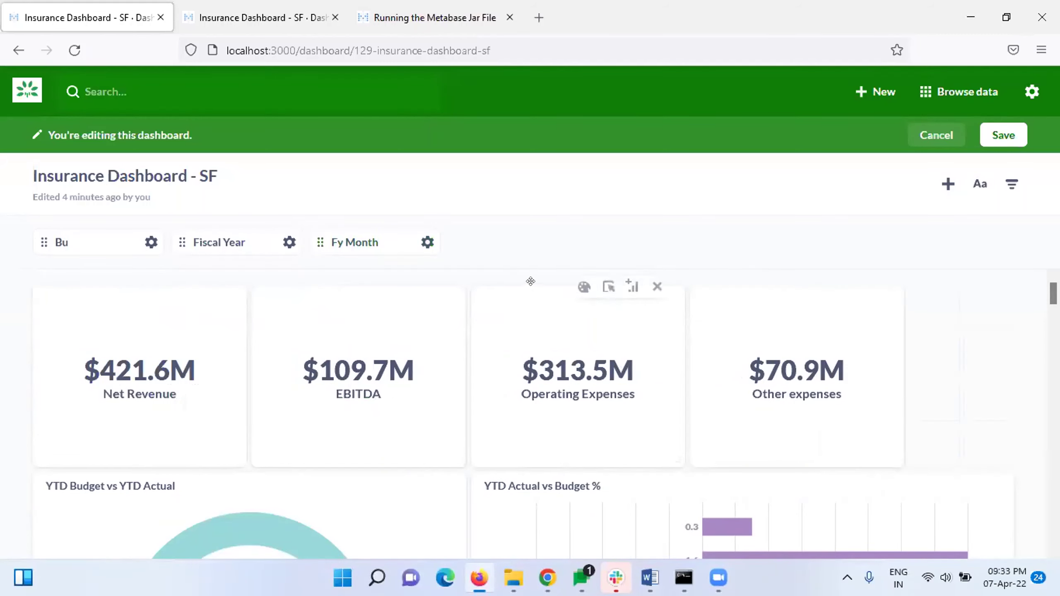
click(1010, 134)
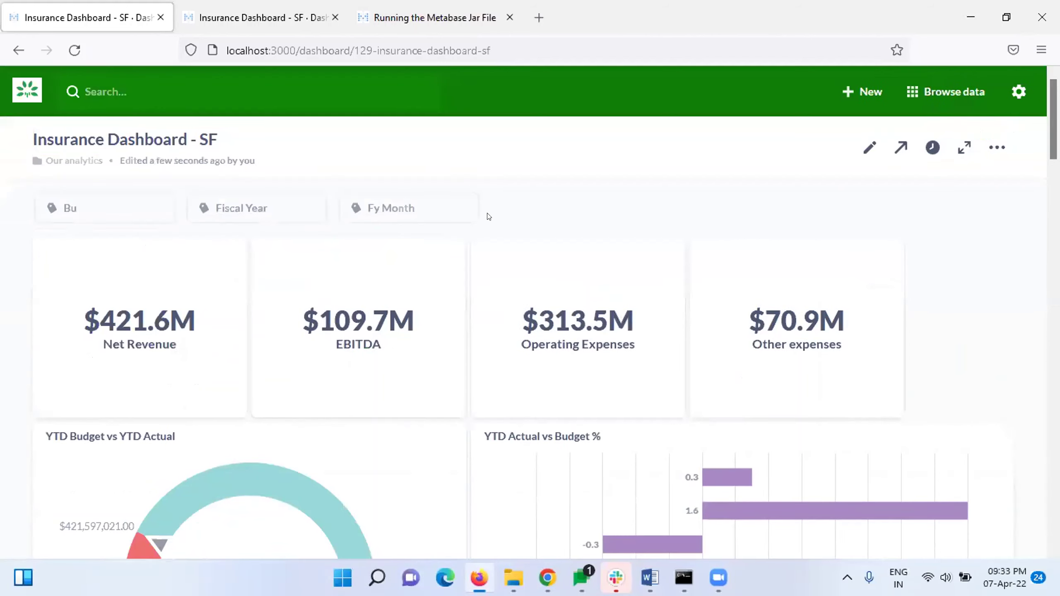
- Filter the dashboard by Fy Month 04.Oct
click(428, 205)
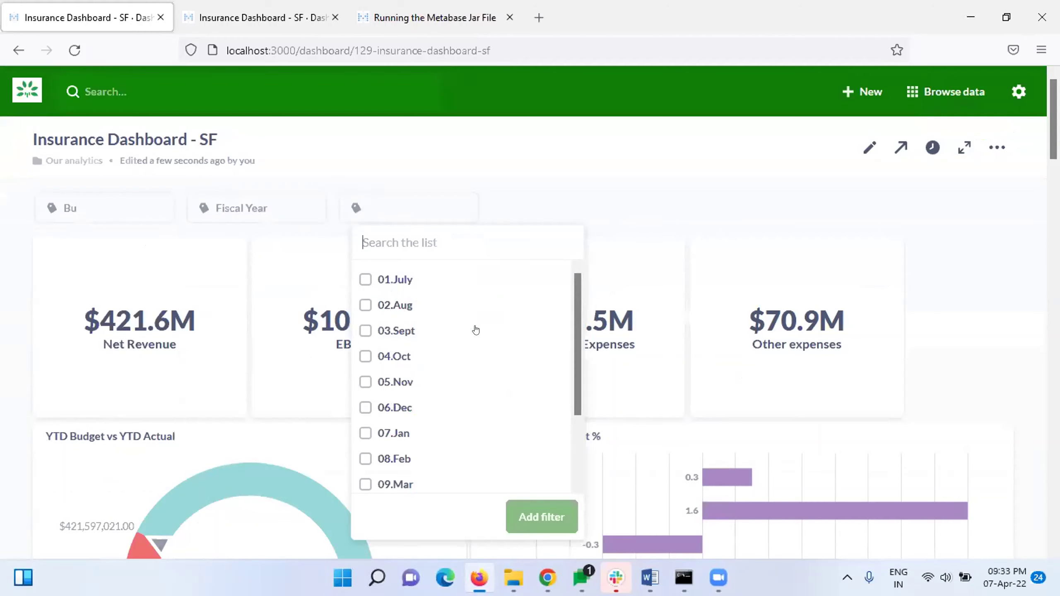
click(365, 356)
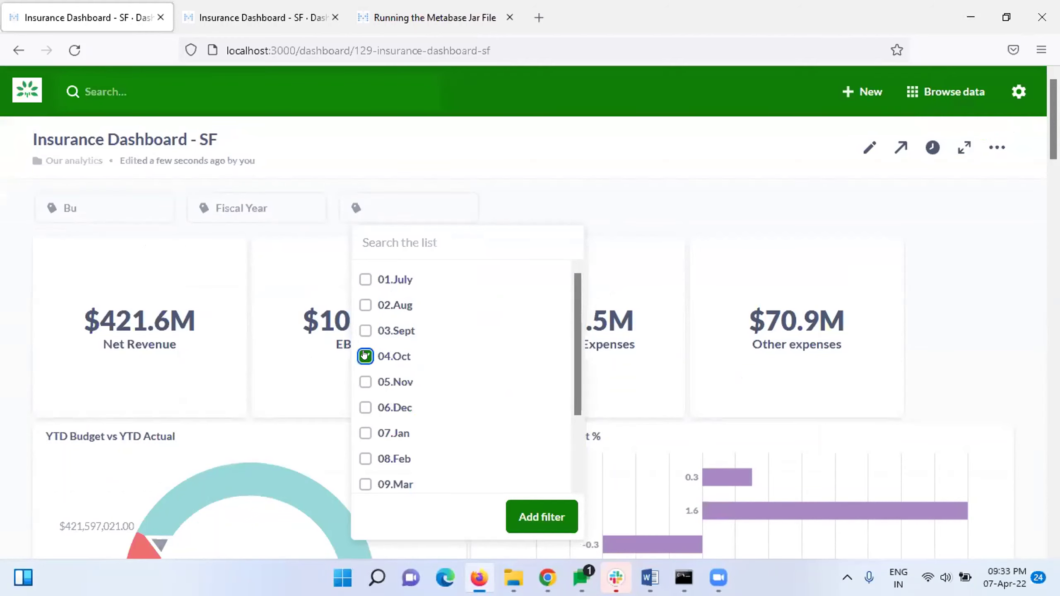
click(528, 507)
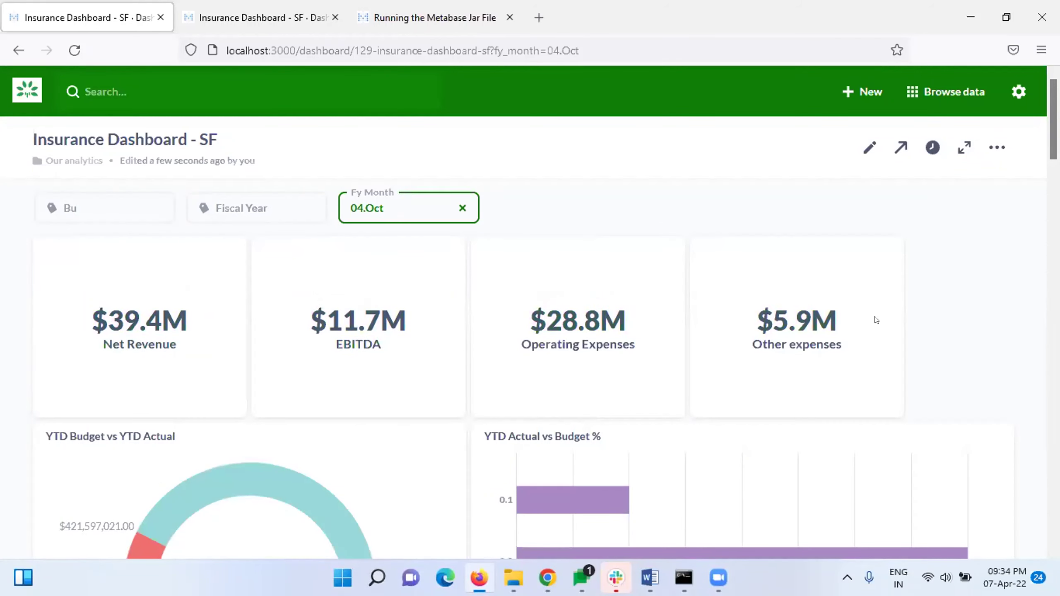
- Review the dashboard cards filtered by Fy Month, and clear the Fy Month filter
scroll(599, 376, down, 5)
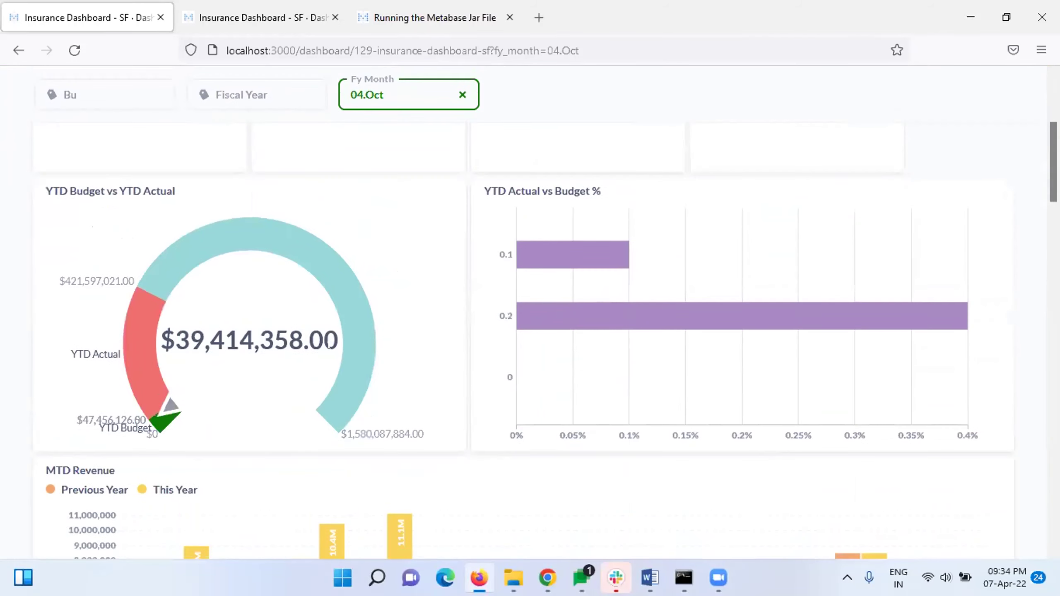
scroll(548, 378, down, 6)
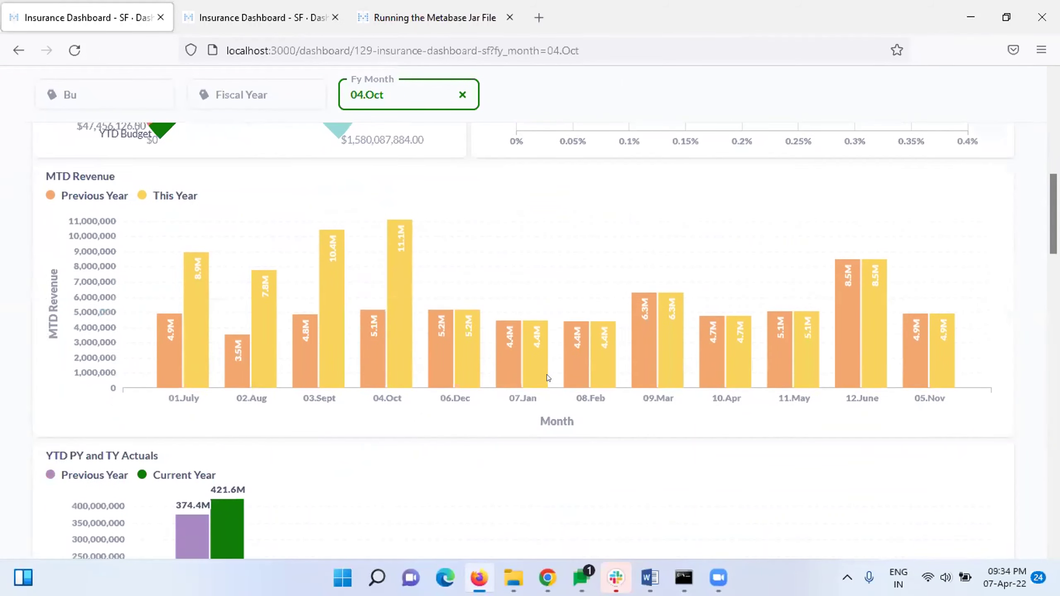
scroll(548, 378, up, 4)
scroll(548, 378, up, 7)
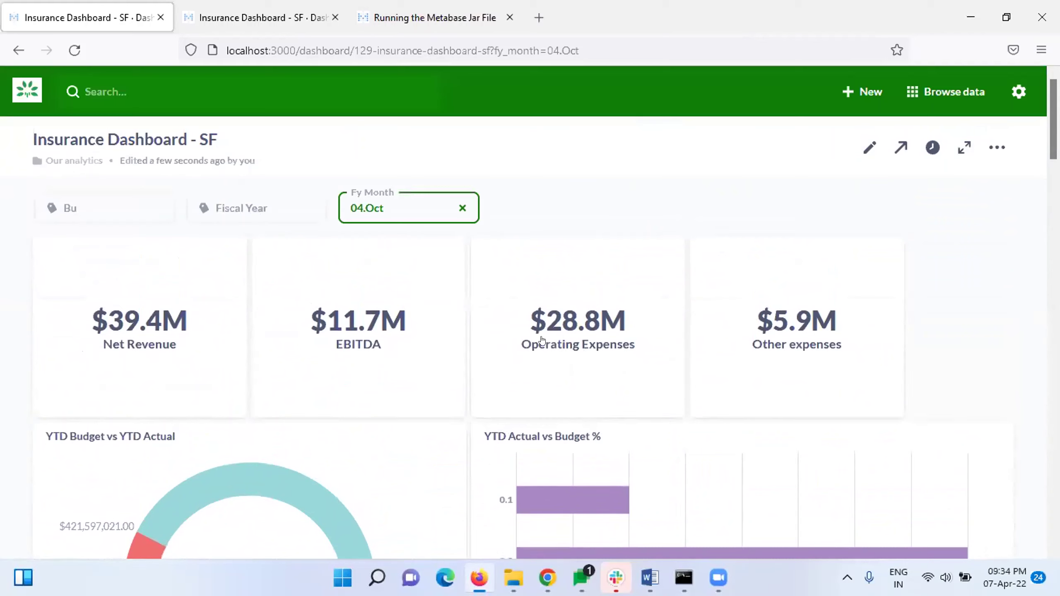
click(455, 207)
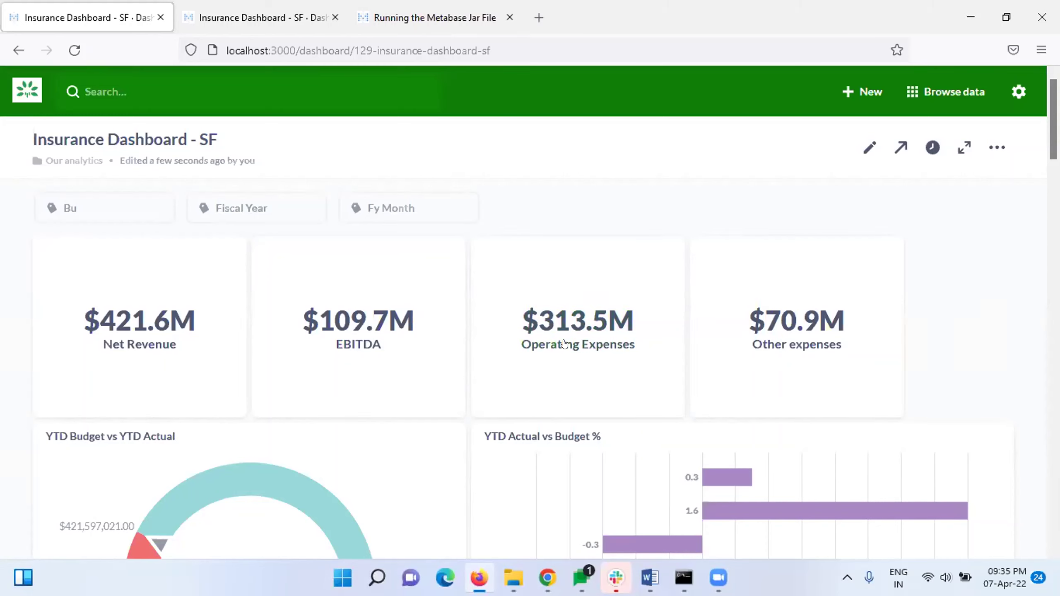
- Open the dashboard's subscriptions and view the delivery options for a new subscription
mouse_move(648, 318)
click(898, 147)
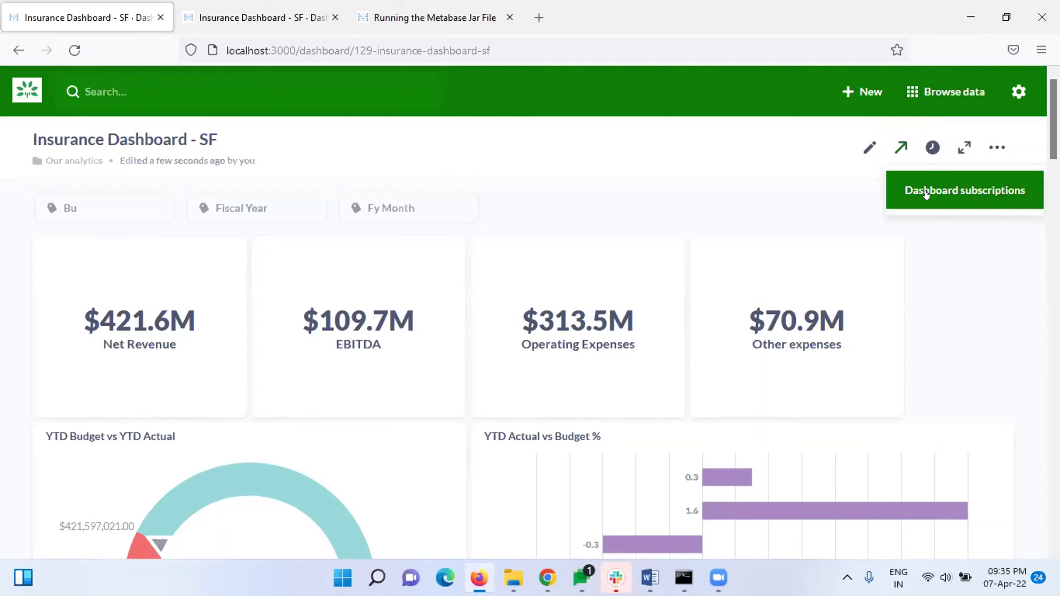
click(937, 192)
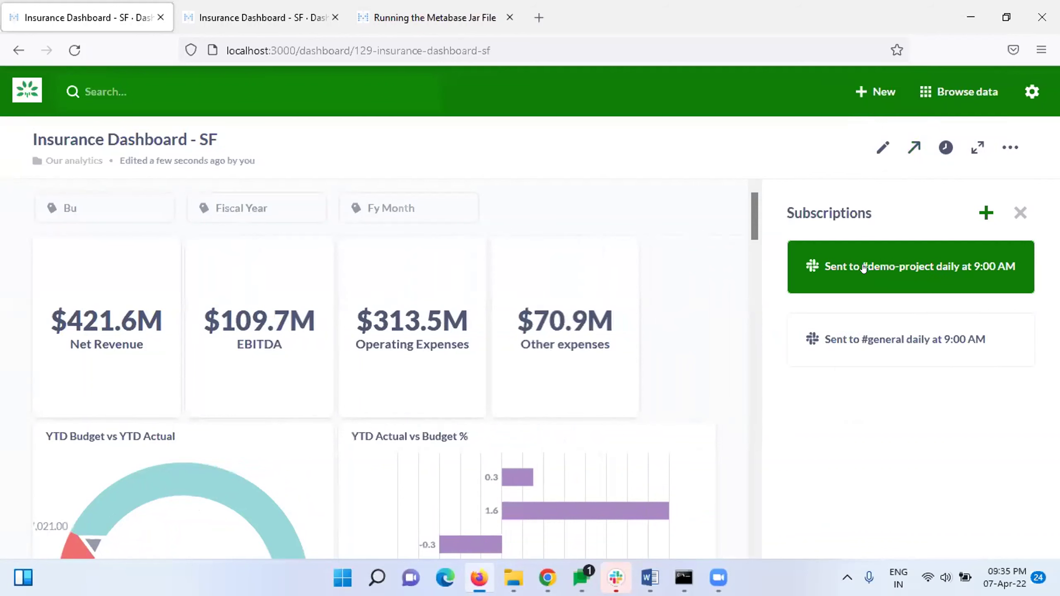
click(986, 212)
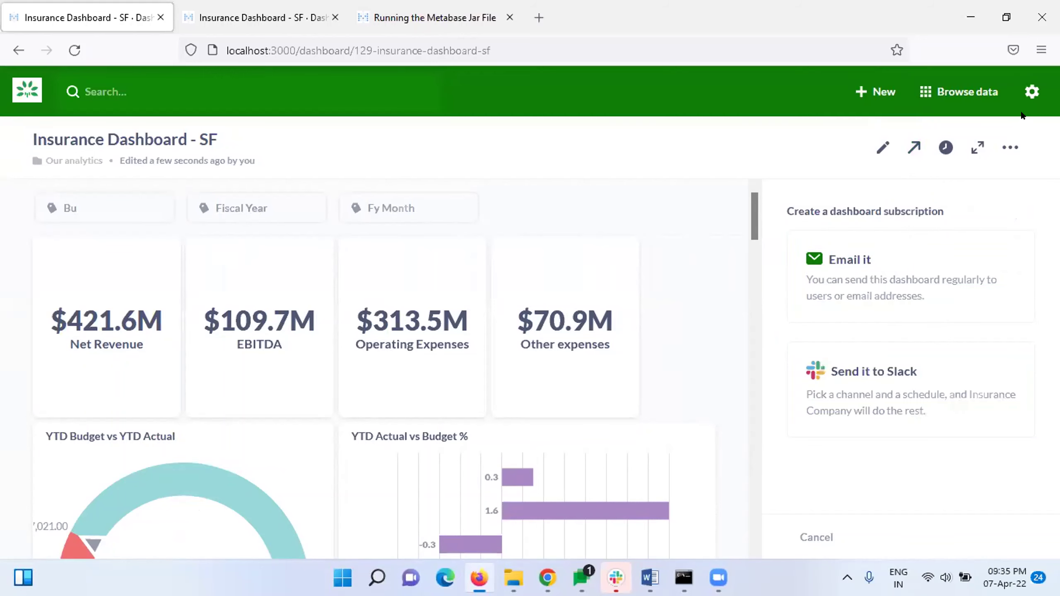
- Examine the SMTP email configuration and the Slack configuration in the admin settings
click(1030, 87)
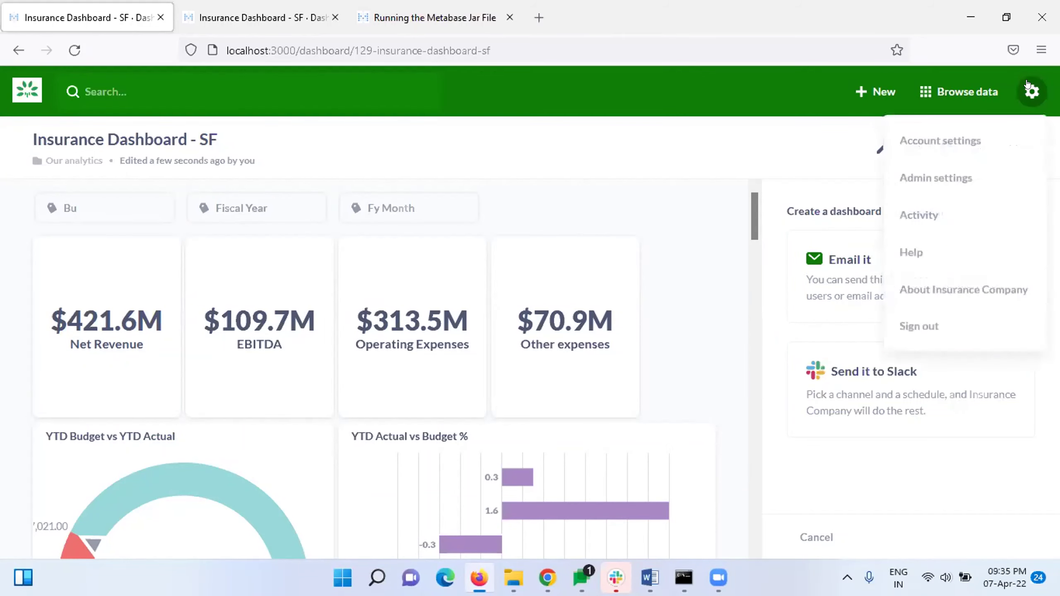
click(964, 180)
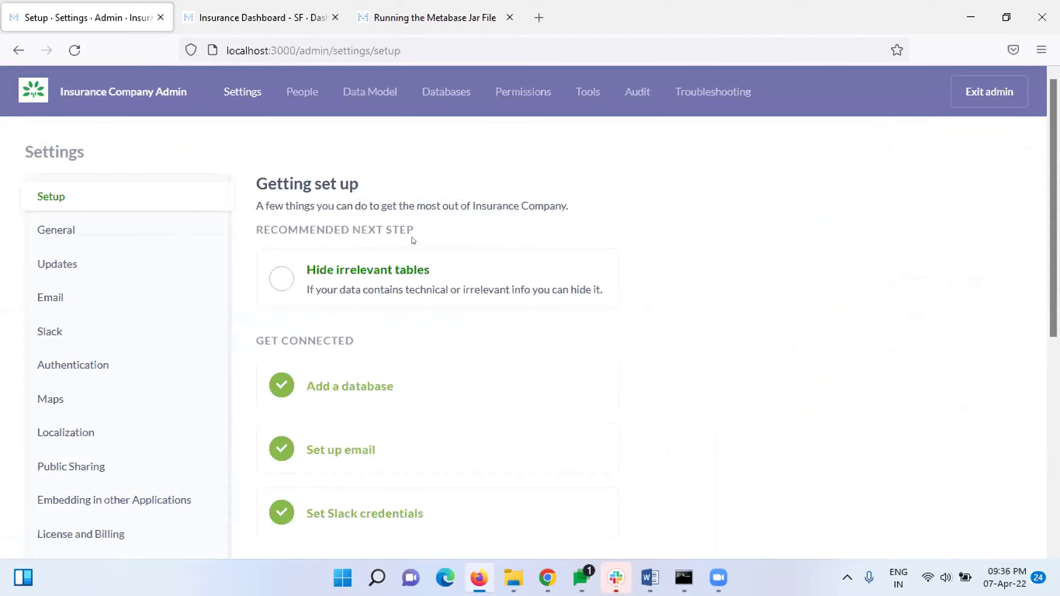
click(64, 297)
scroll(424, 269, down, 2)
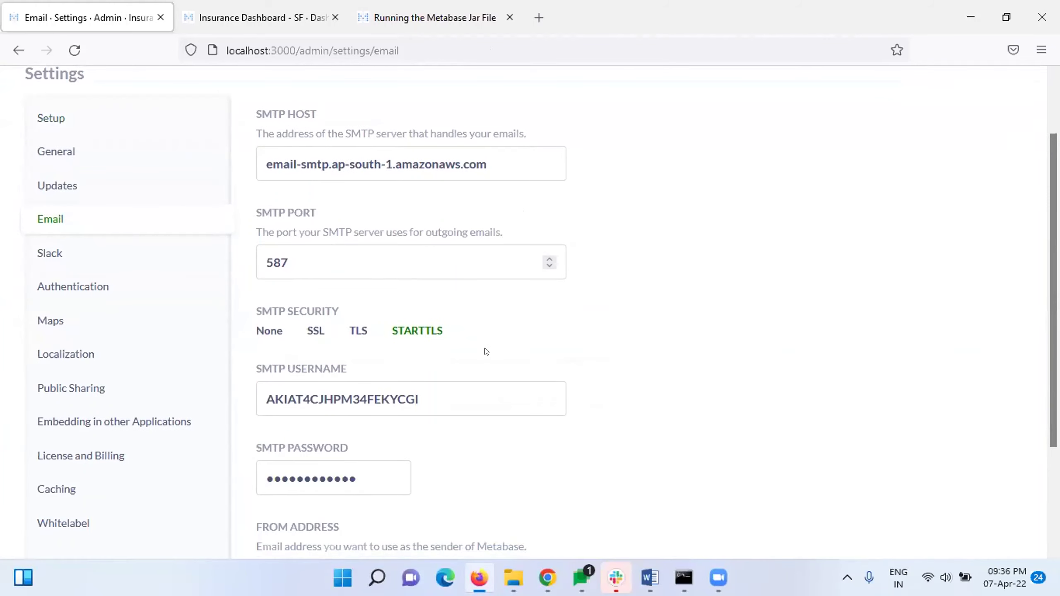
click(93, 255)
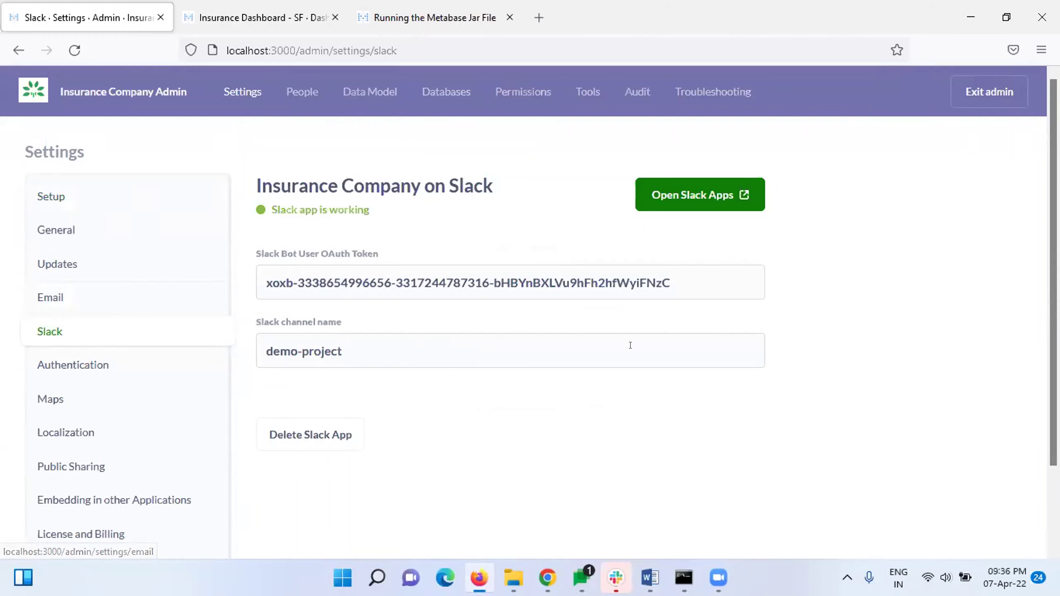
- Return to Insurance Dashboard - SF and start a new dashboard subscription sent to Slack
click(995, 79)
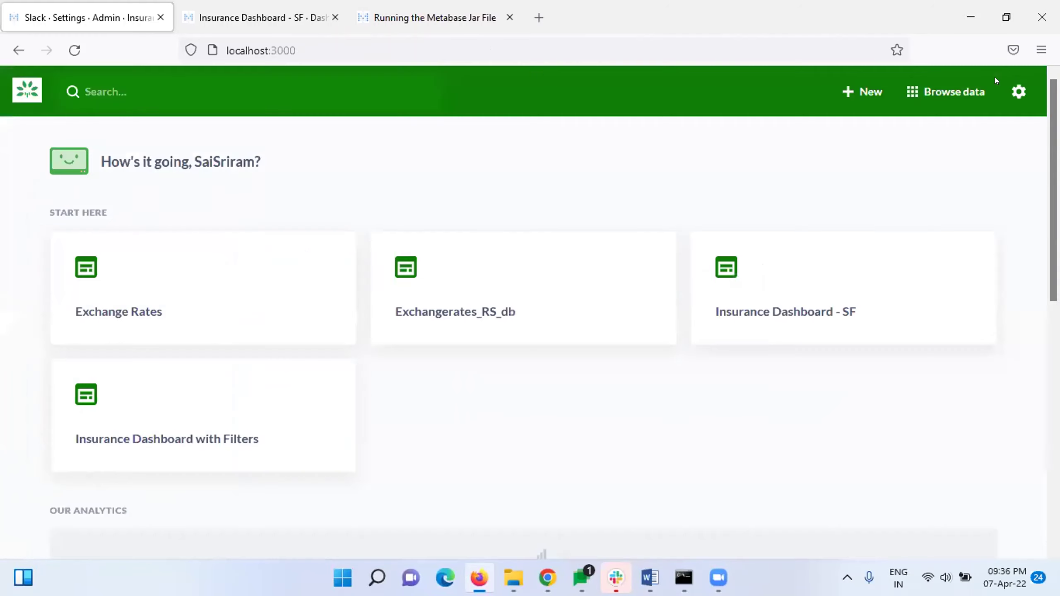
click(804, 310)
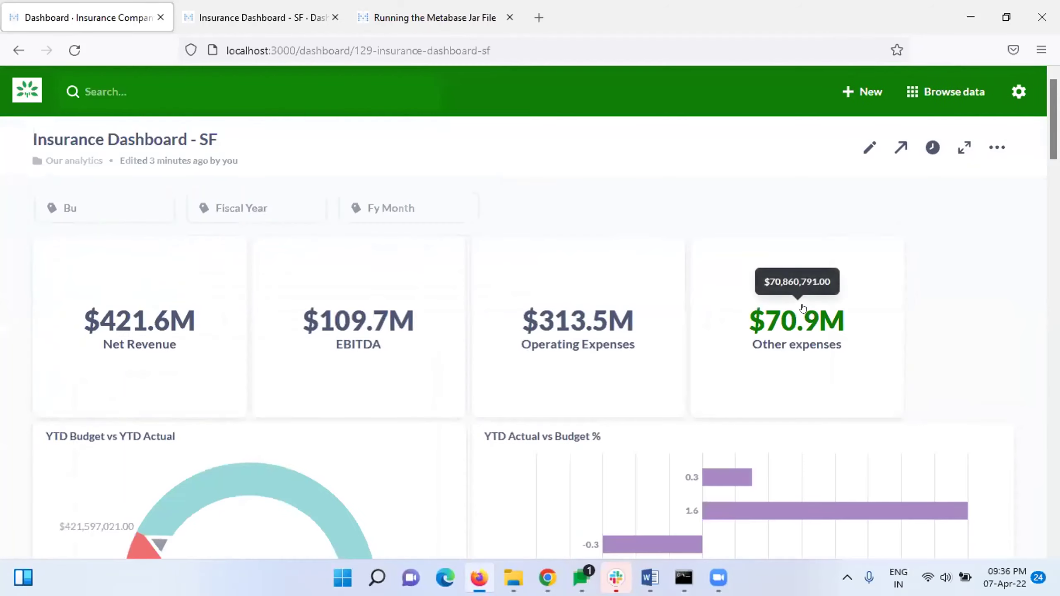
click(900, 147)
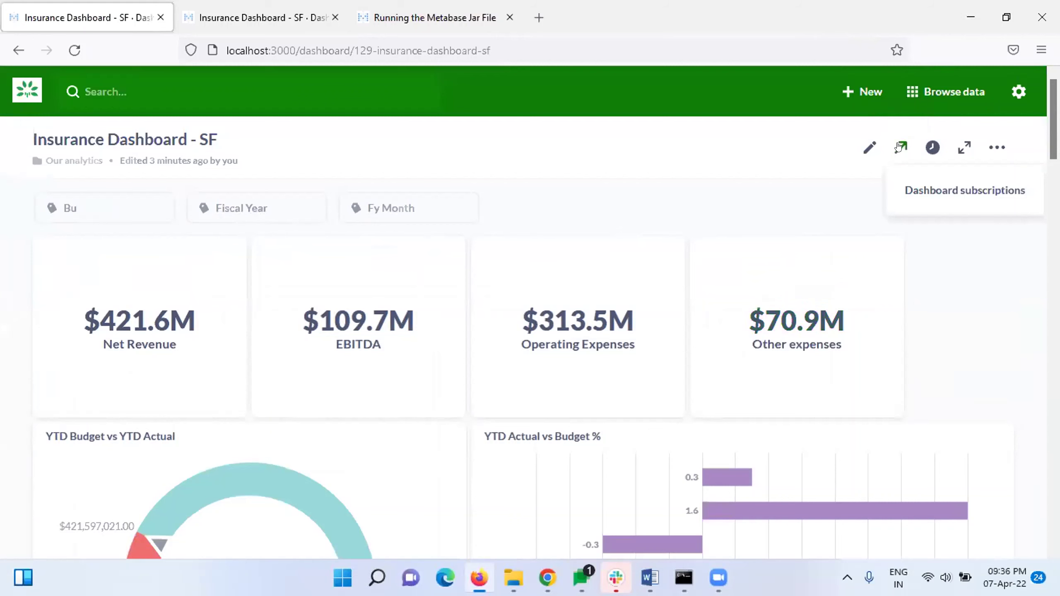
click(935, 191)
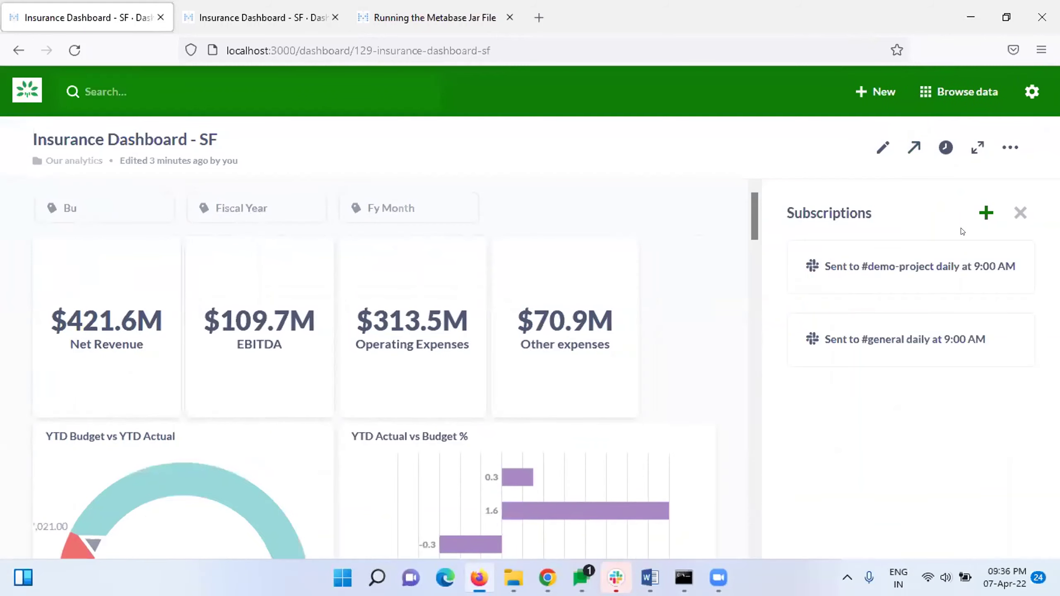
click(986, 212)
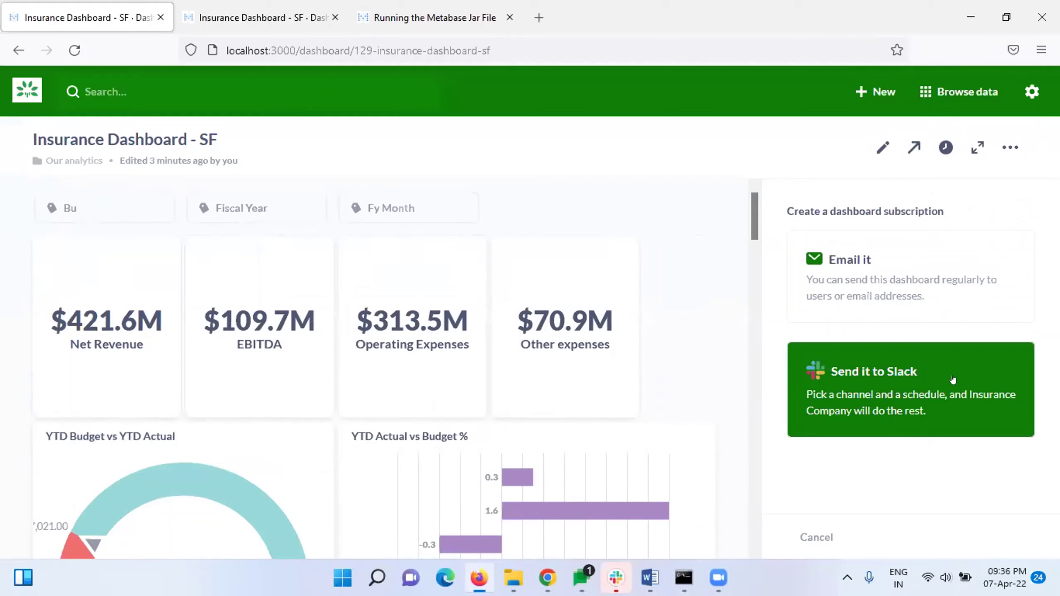
click(935, 381)
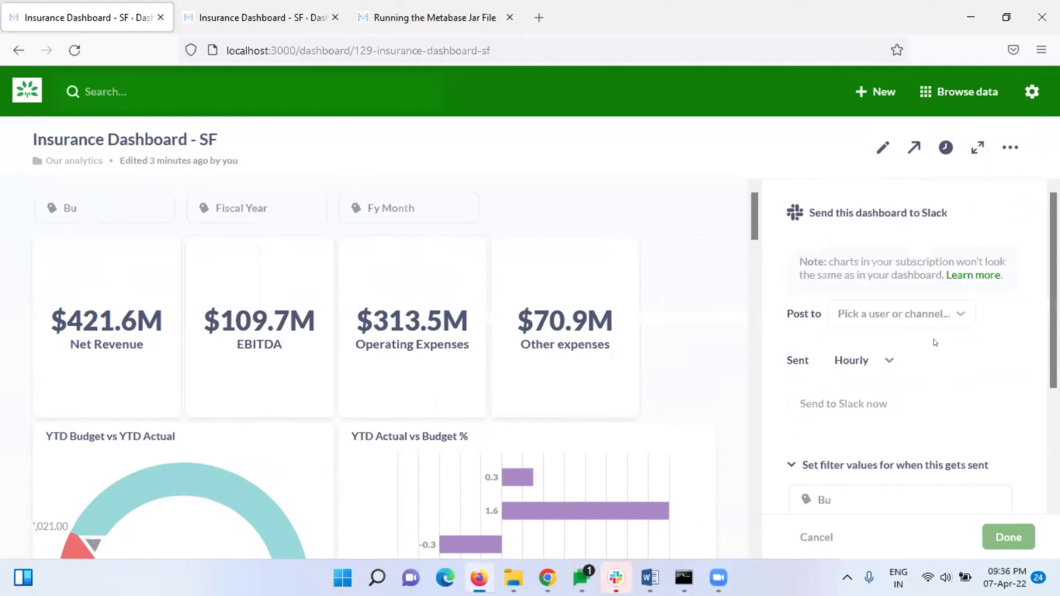
scroll(935, 342, down, 1)
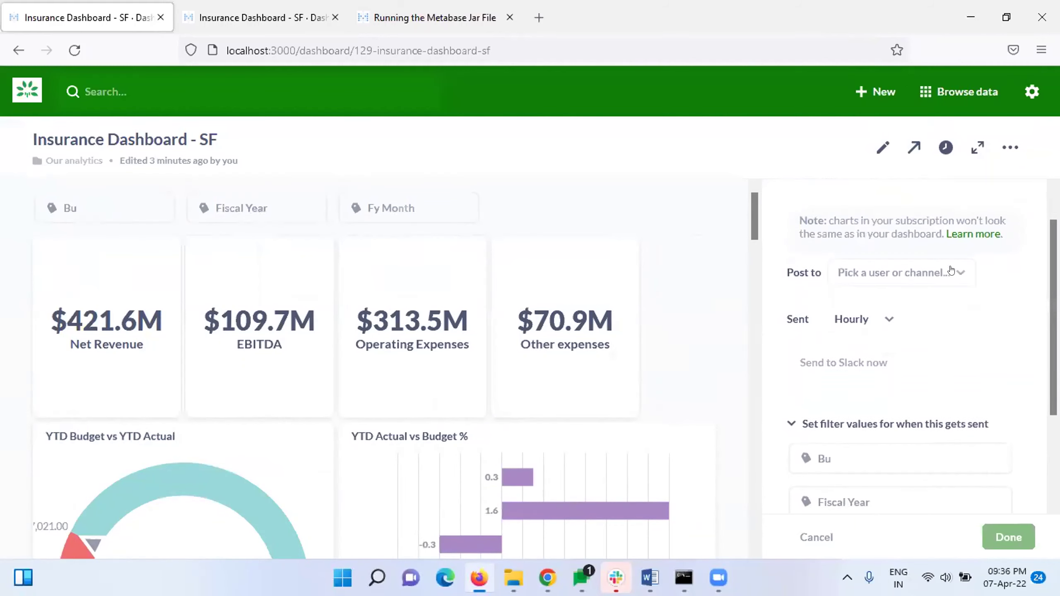
- Set the Slack subscription to post to #random daily, and check the available sending times
click(951, 272)
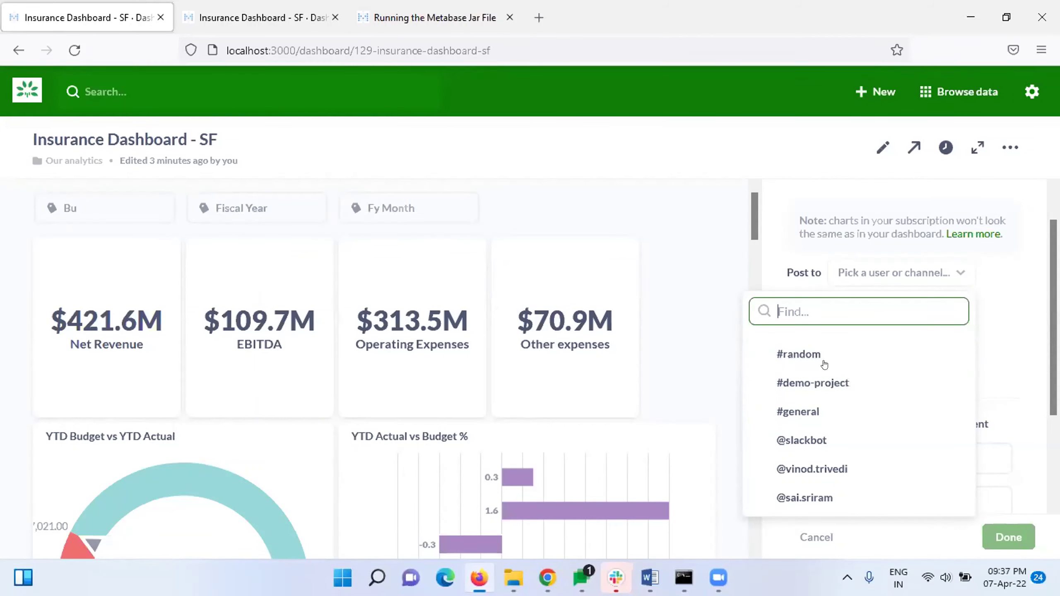
click(850, 355)
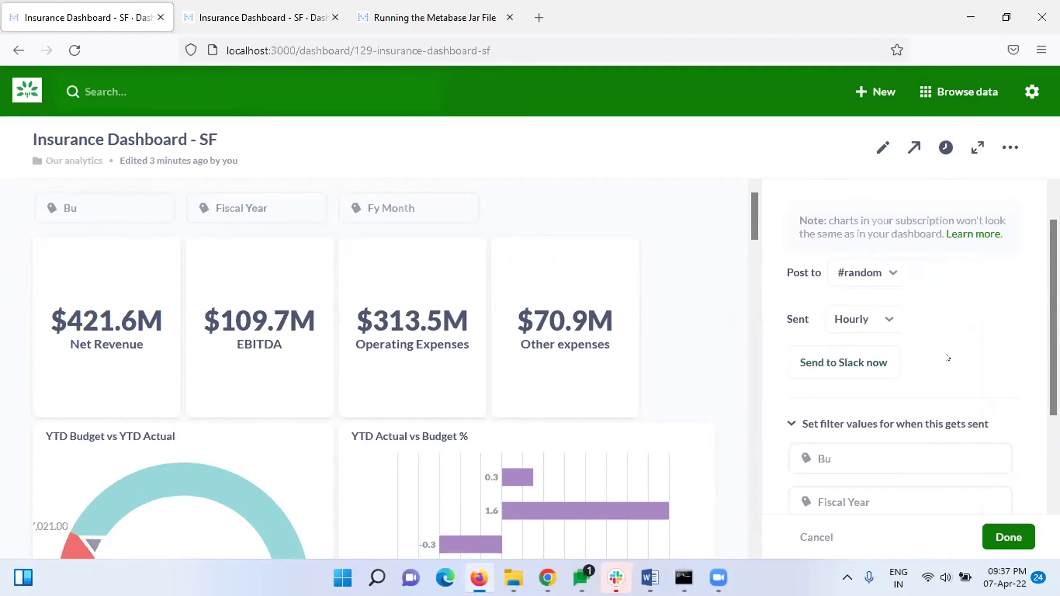
scroll(947, 357, down, 3)
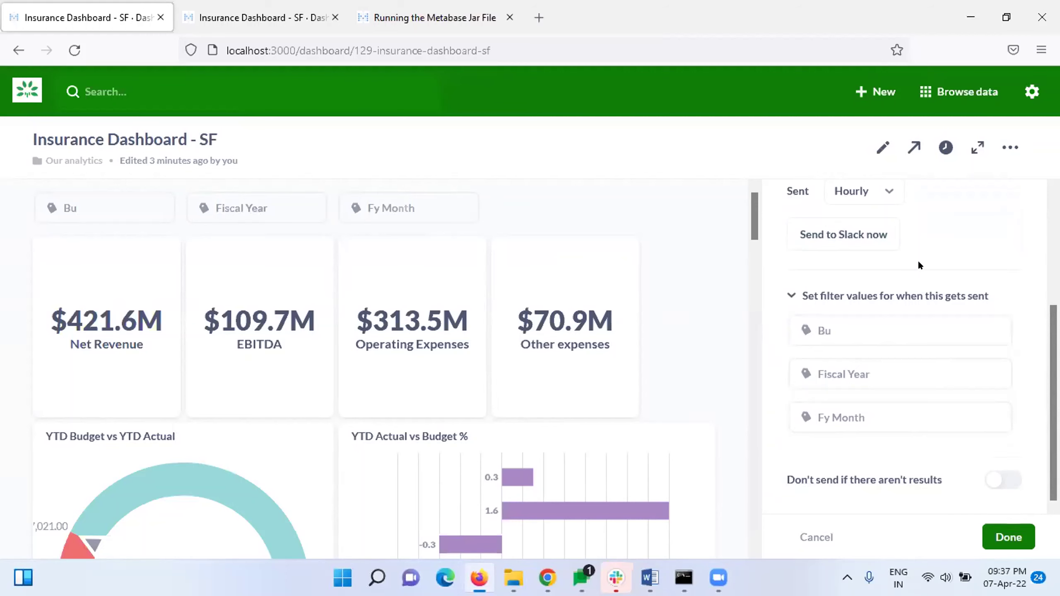
scroll(918, 261, up, 2)
click(888, 254)
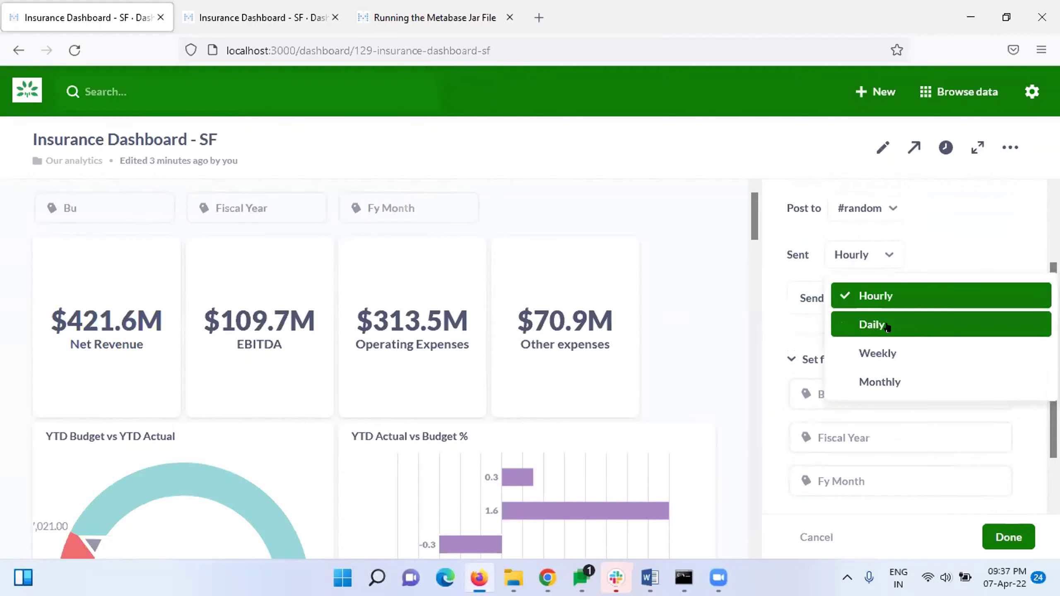
click(872, 325)
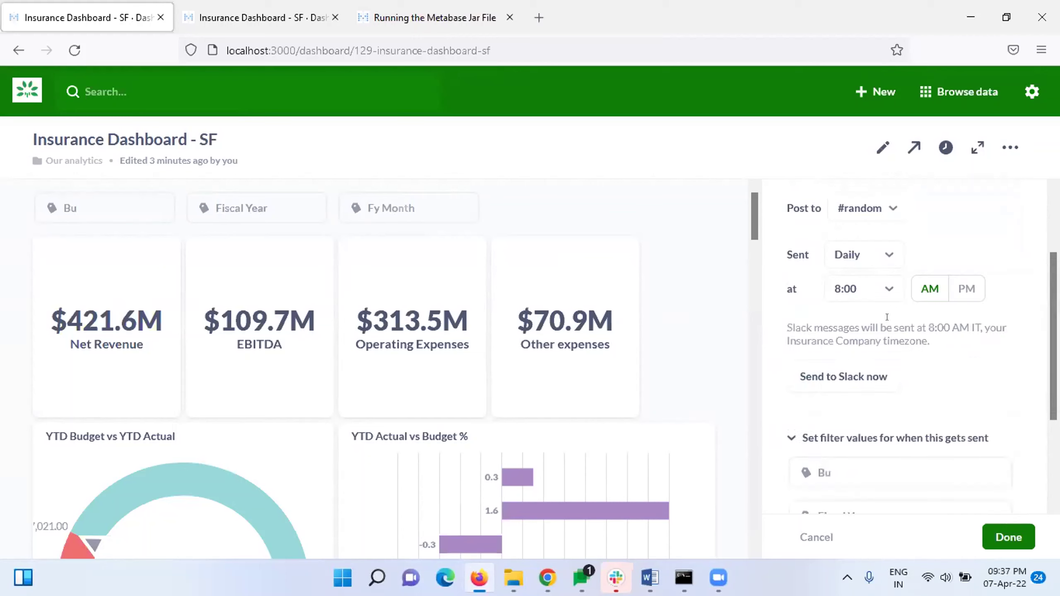
click(888, 290)
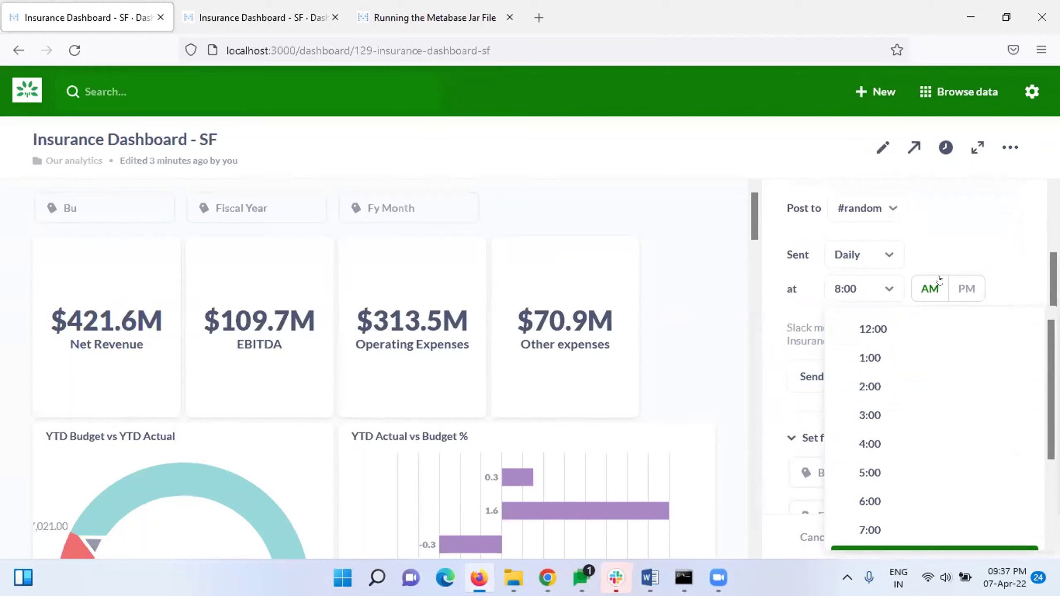
click(949, 256)
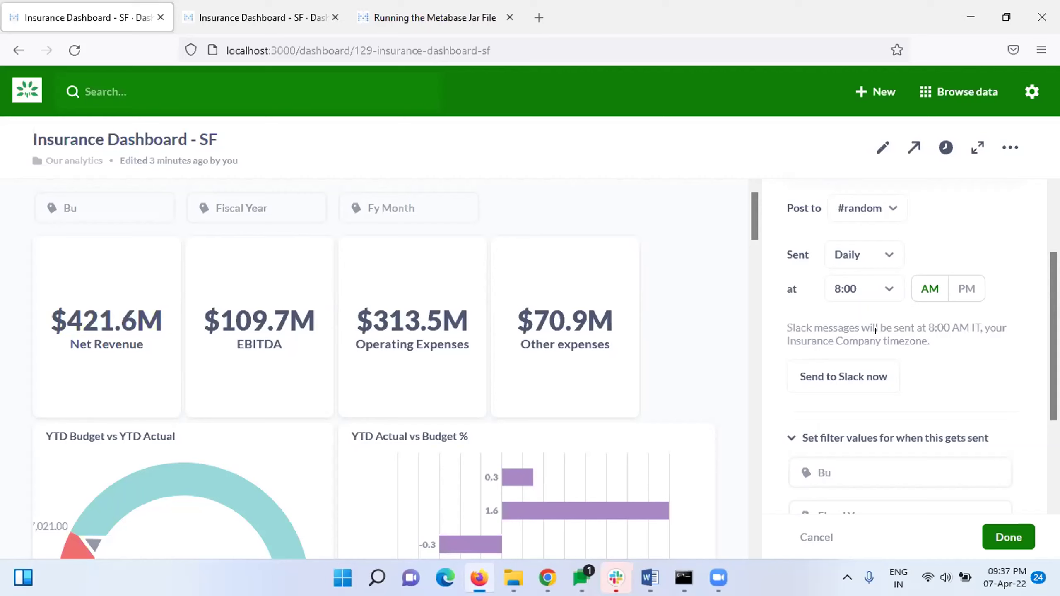
- Set the subscription's Bu filter value to Globes
scroll(876, 331, down, 3)
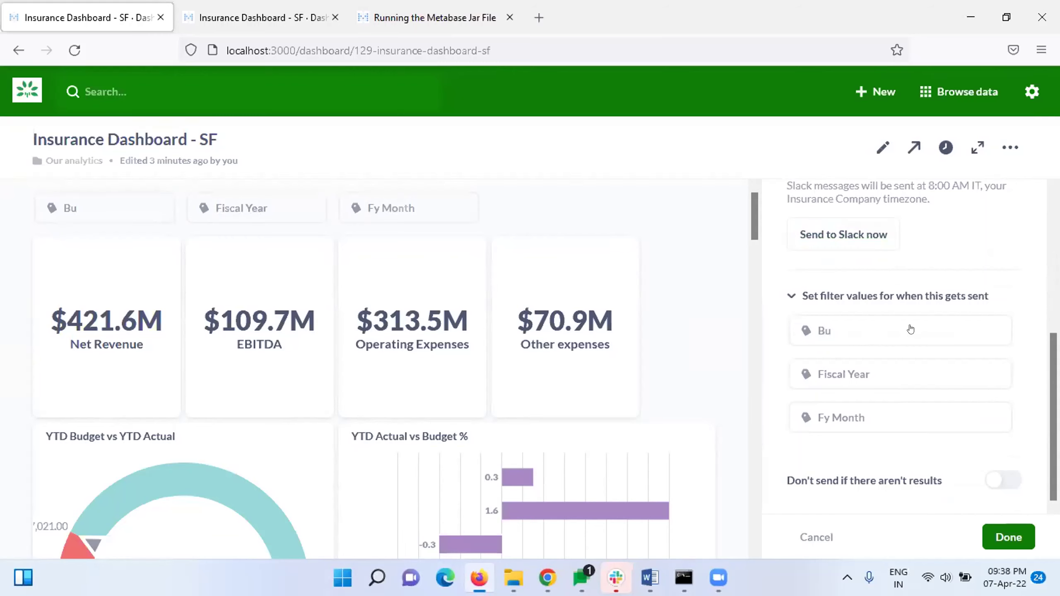
mouse_move(152, 330)
mouse_move(105, 342)
scroll(878, 279, up, 3)
scroll(879, 279, down, 3)
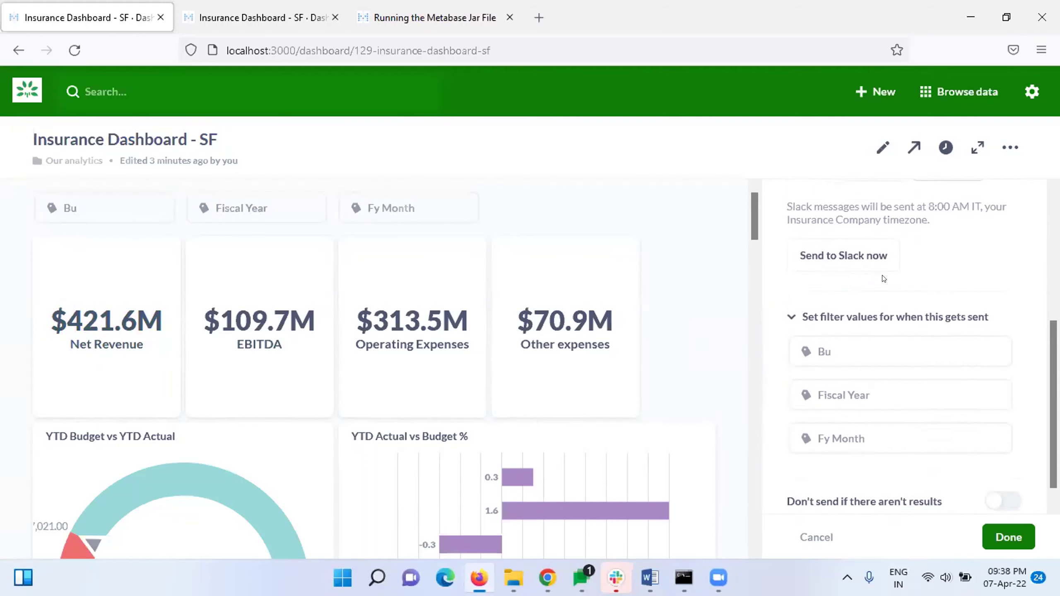
click(850, 330)
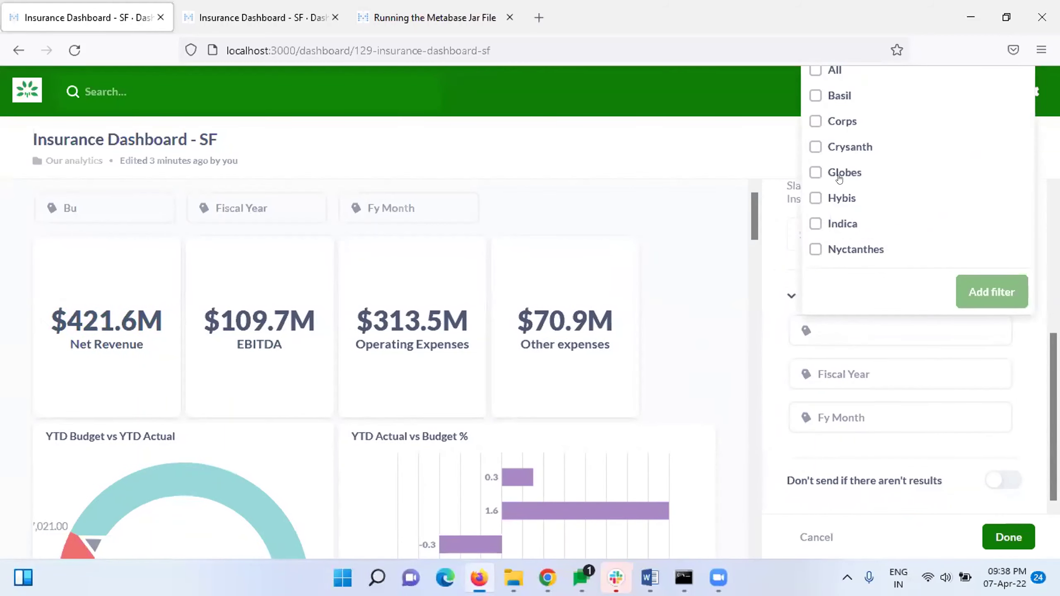
click(813, 172)
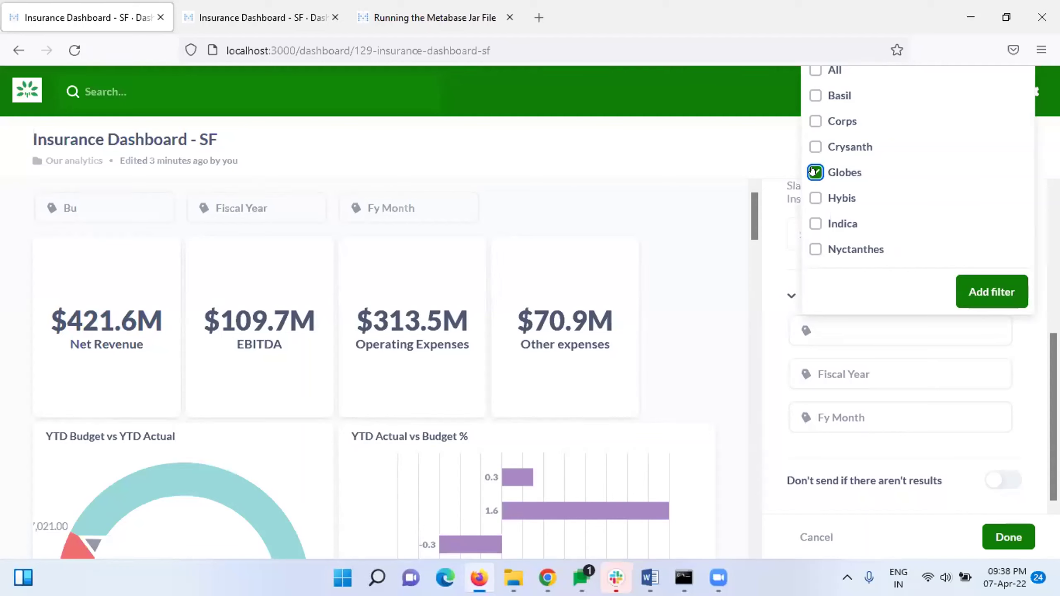
click(976, 293)
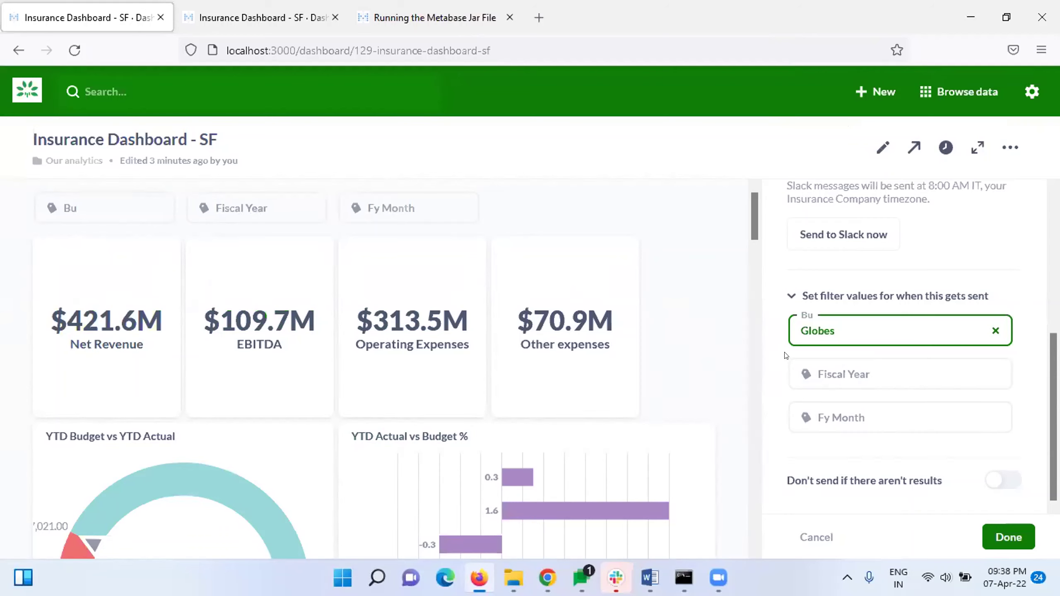
- Discard the new Slack subscription and go back to the list of existing subscriptions
scroll(784, 355, up, 6)
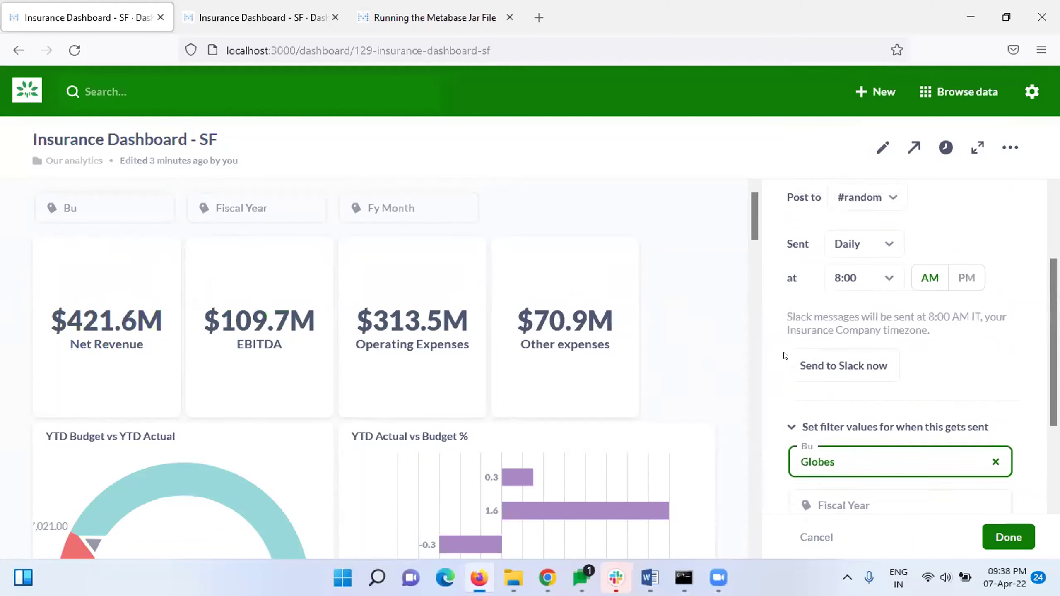
click(811, 538)
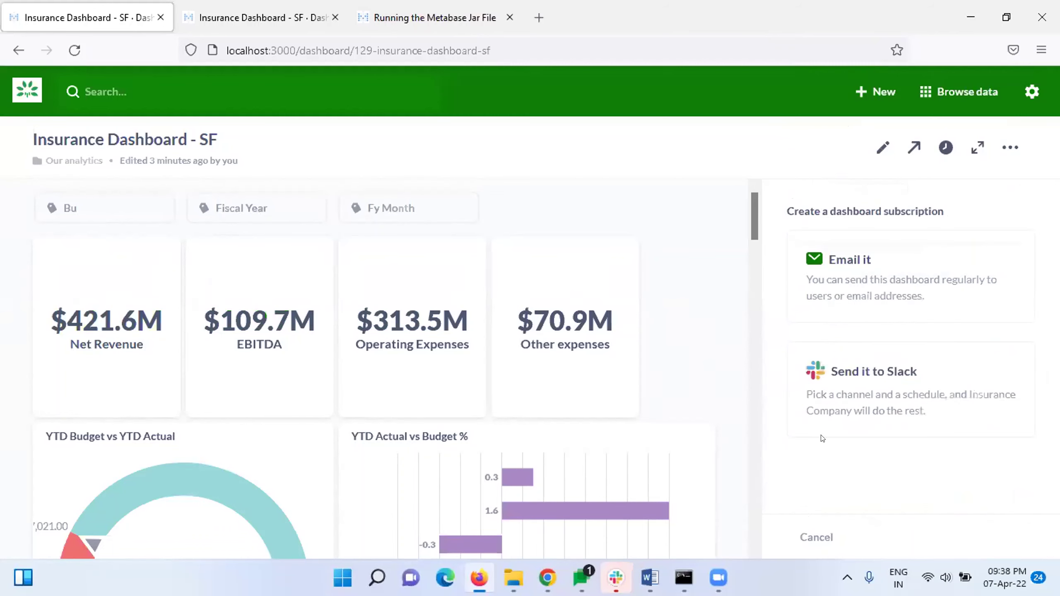
click(816, 539)
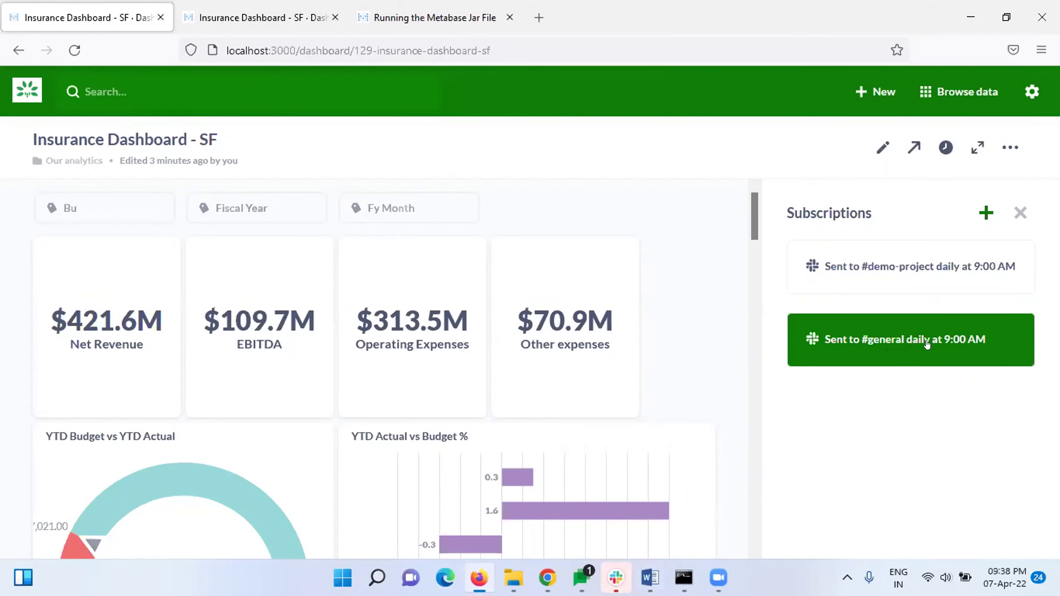
- Switch to Slack, open the #demo-project channel in the WS workspace, and look back through the dashboard charts posted by Metabase
click(615, 578)
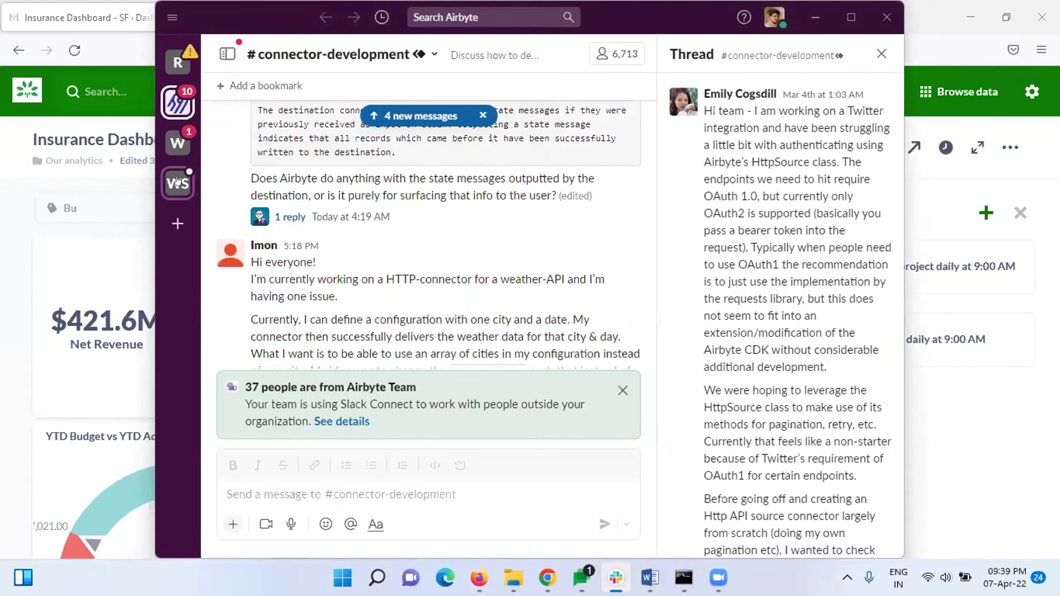
click(168, 192)
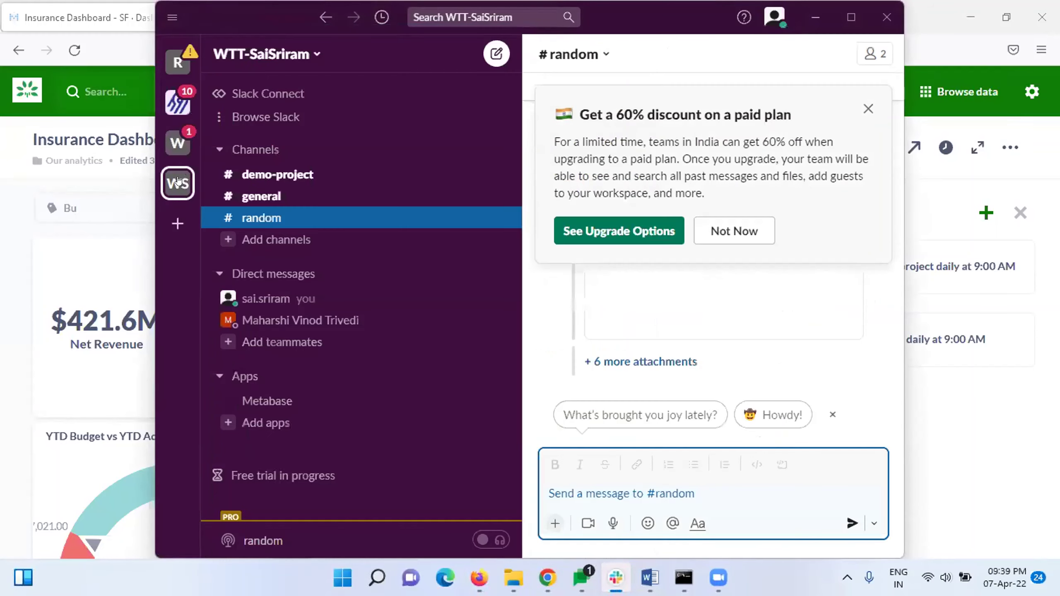
click(319, 168)
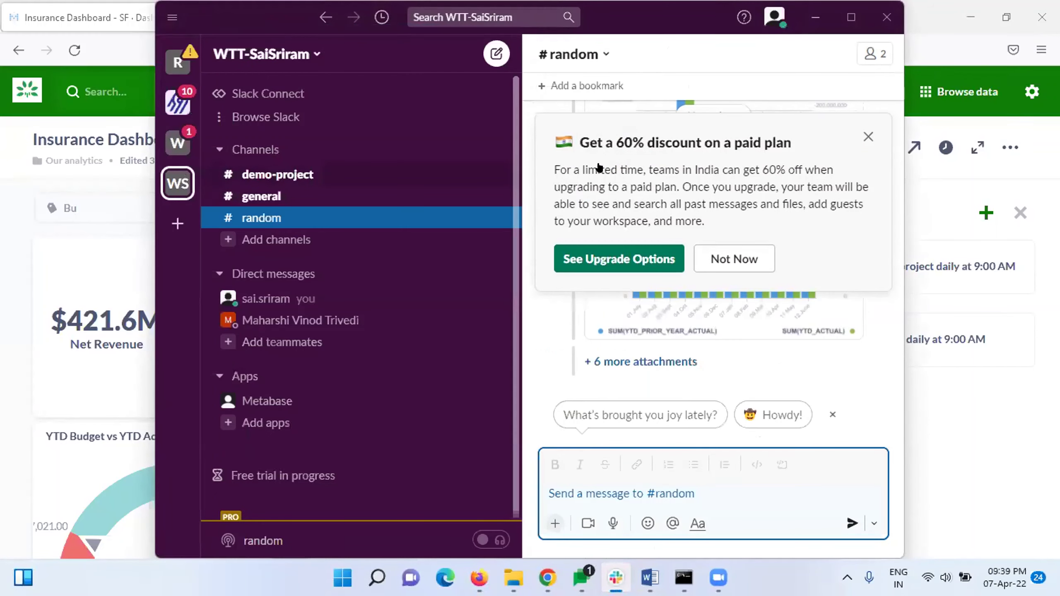
click(715, 254)
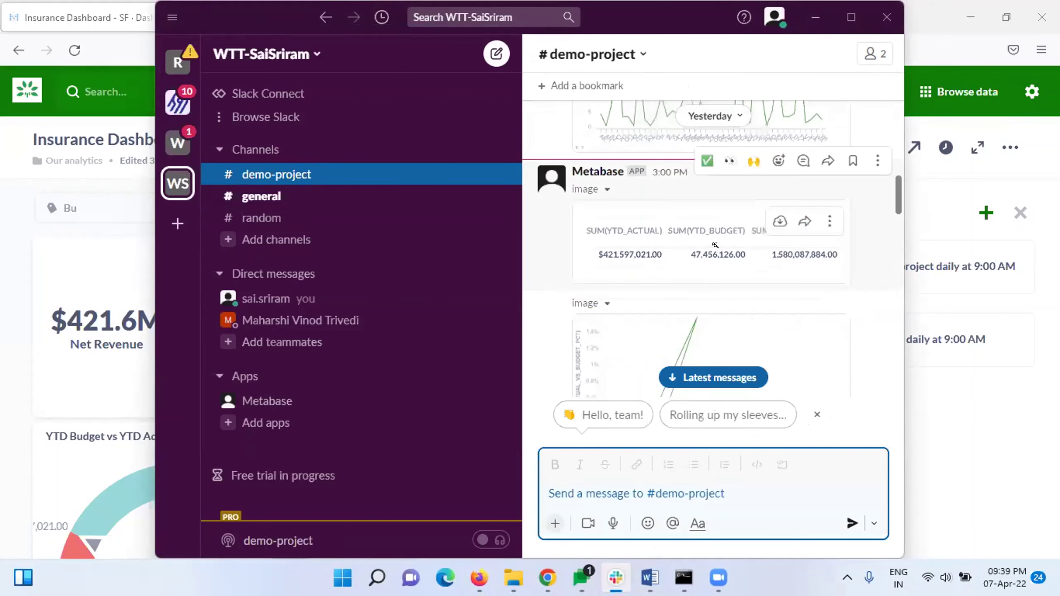
scroll(674, 192, up, 2)
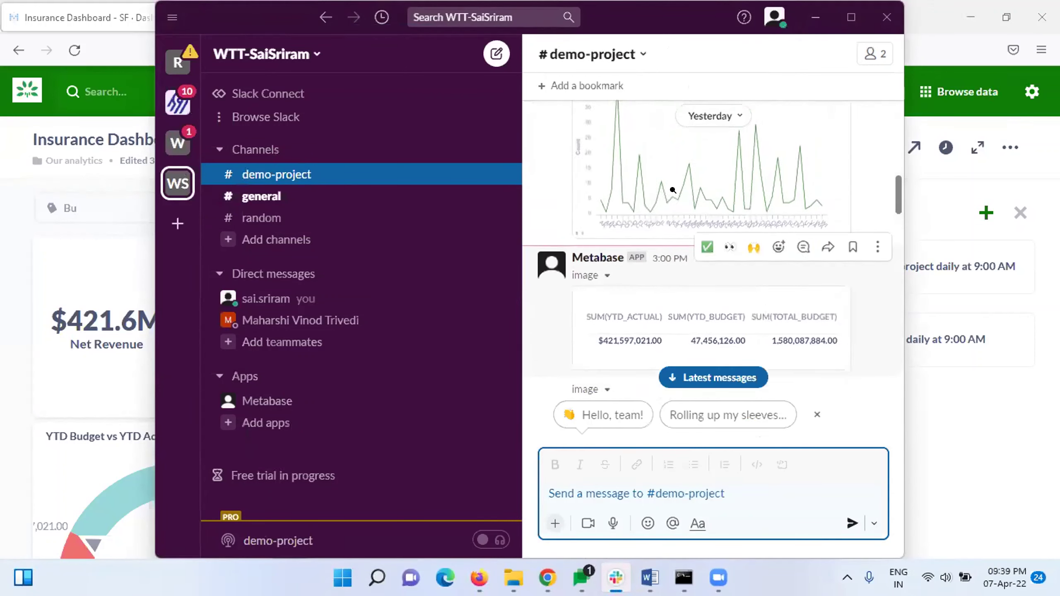
scroll(673, 189, up, 10)
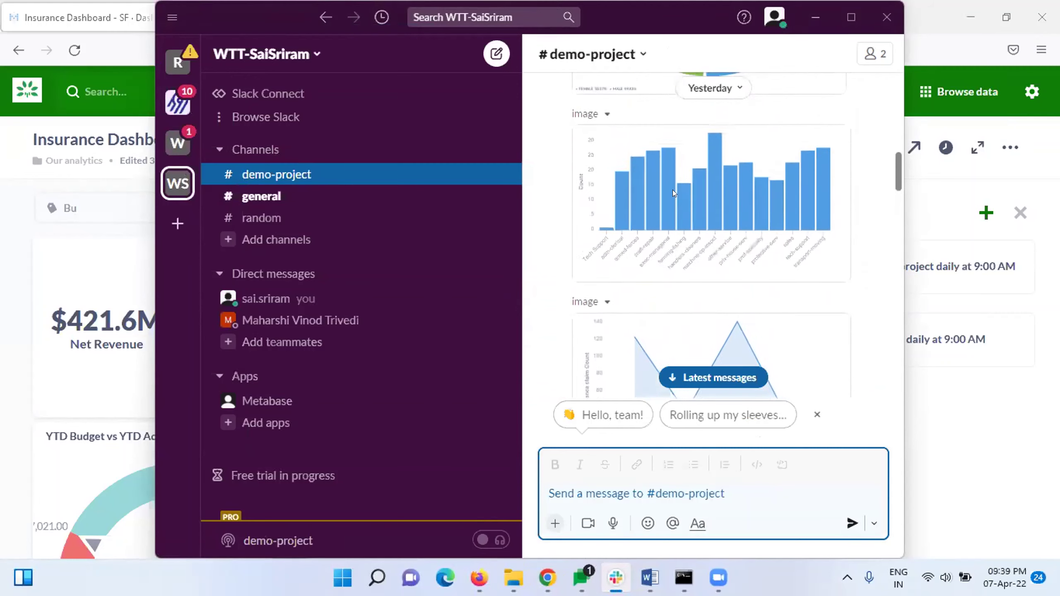
scroll(672, 190, up, 10)
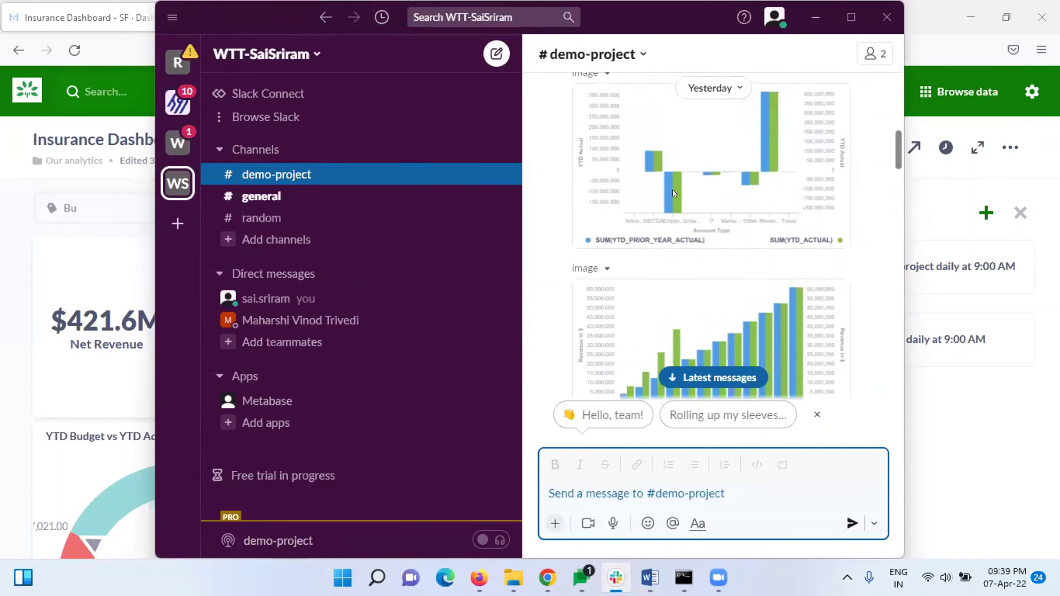
scroll(673, 190, up, 10)
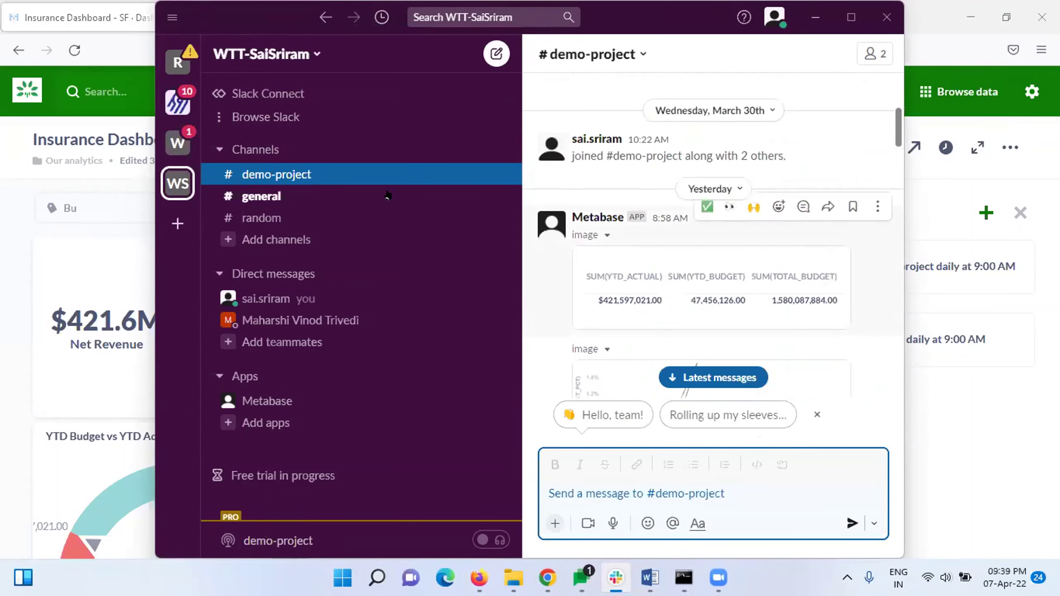
- Review the Insurance Dashboard - SF posts in the #general channel, then return to the dashboard's subscription list in Metabase
click(329, 202)
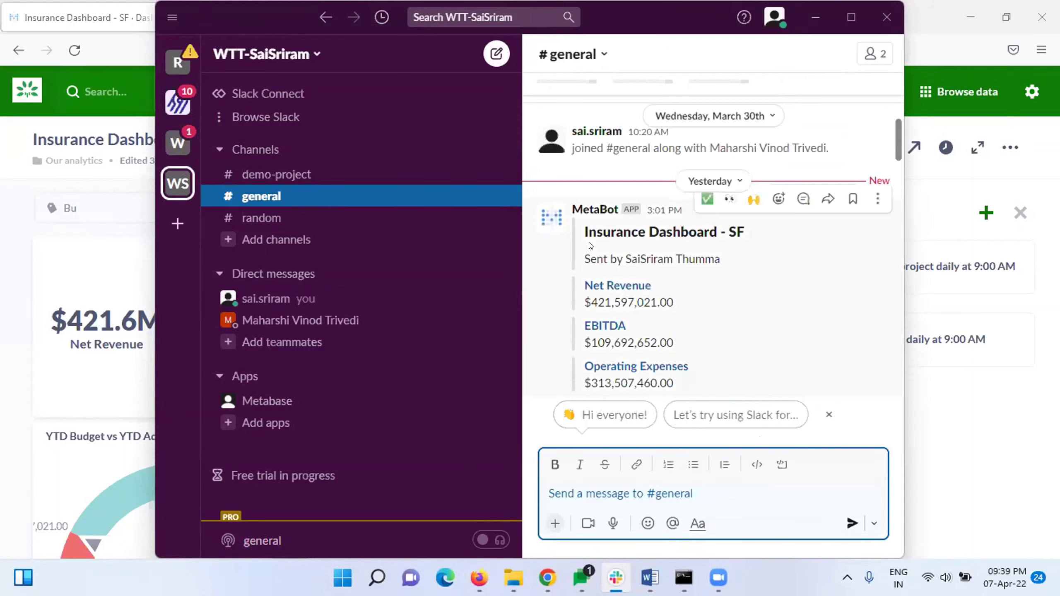
scroll(593, 248, down, 10)
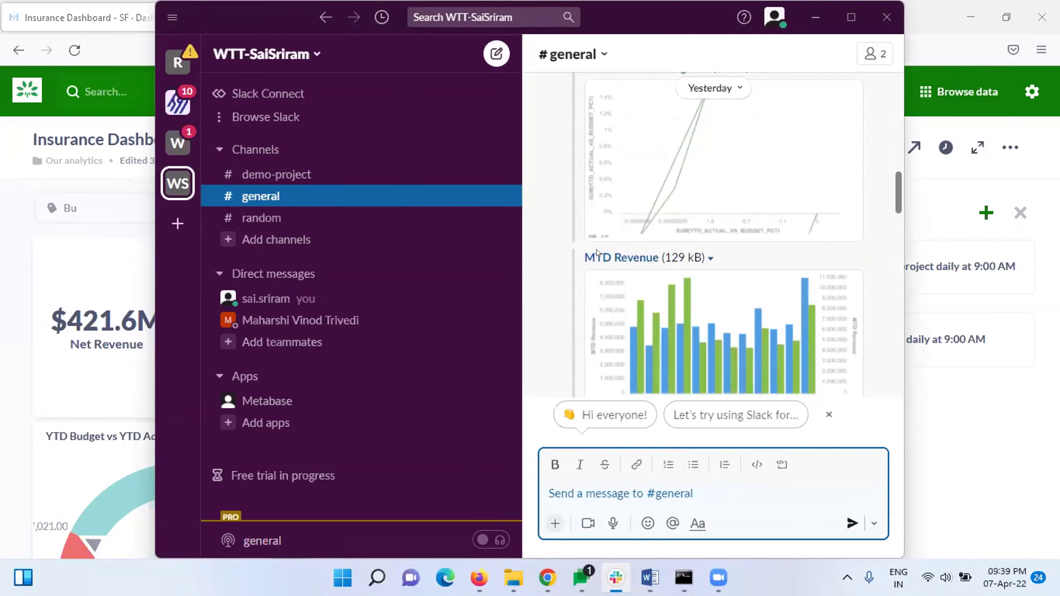
scroll(597, 252, down, 5)
scroll(597, 252, up, 10)
scroll(597, 253, down, 8)
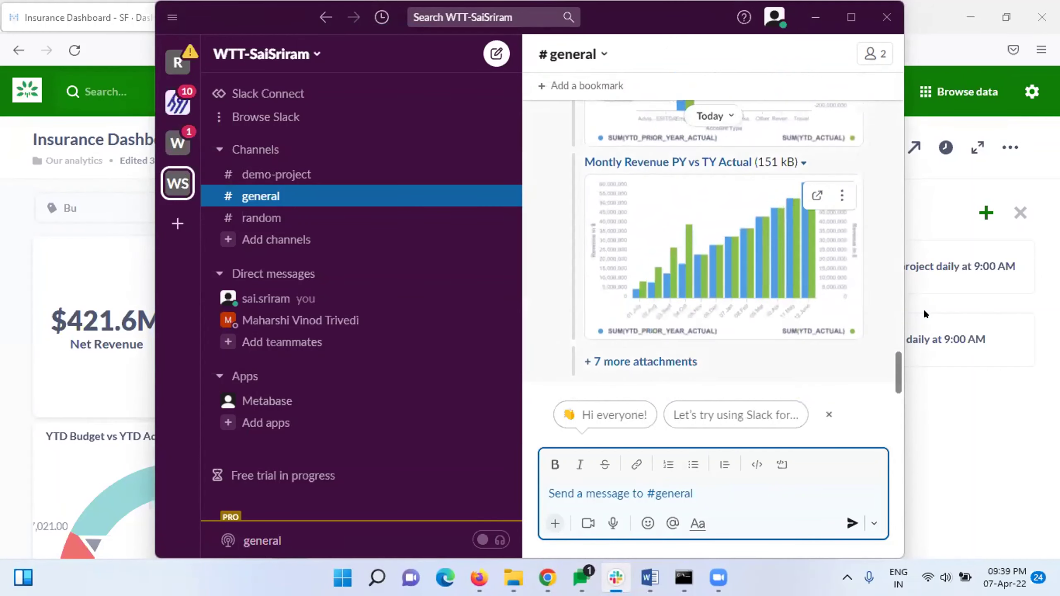
click(924, 454)
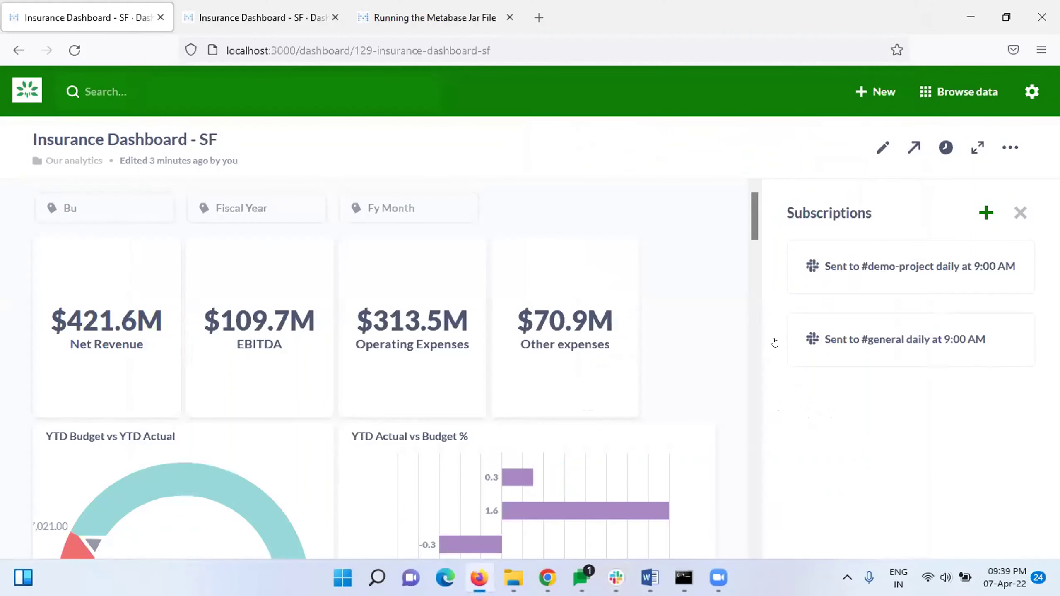